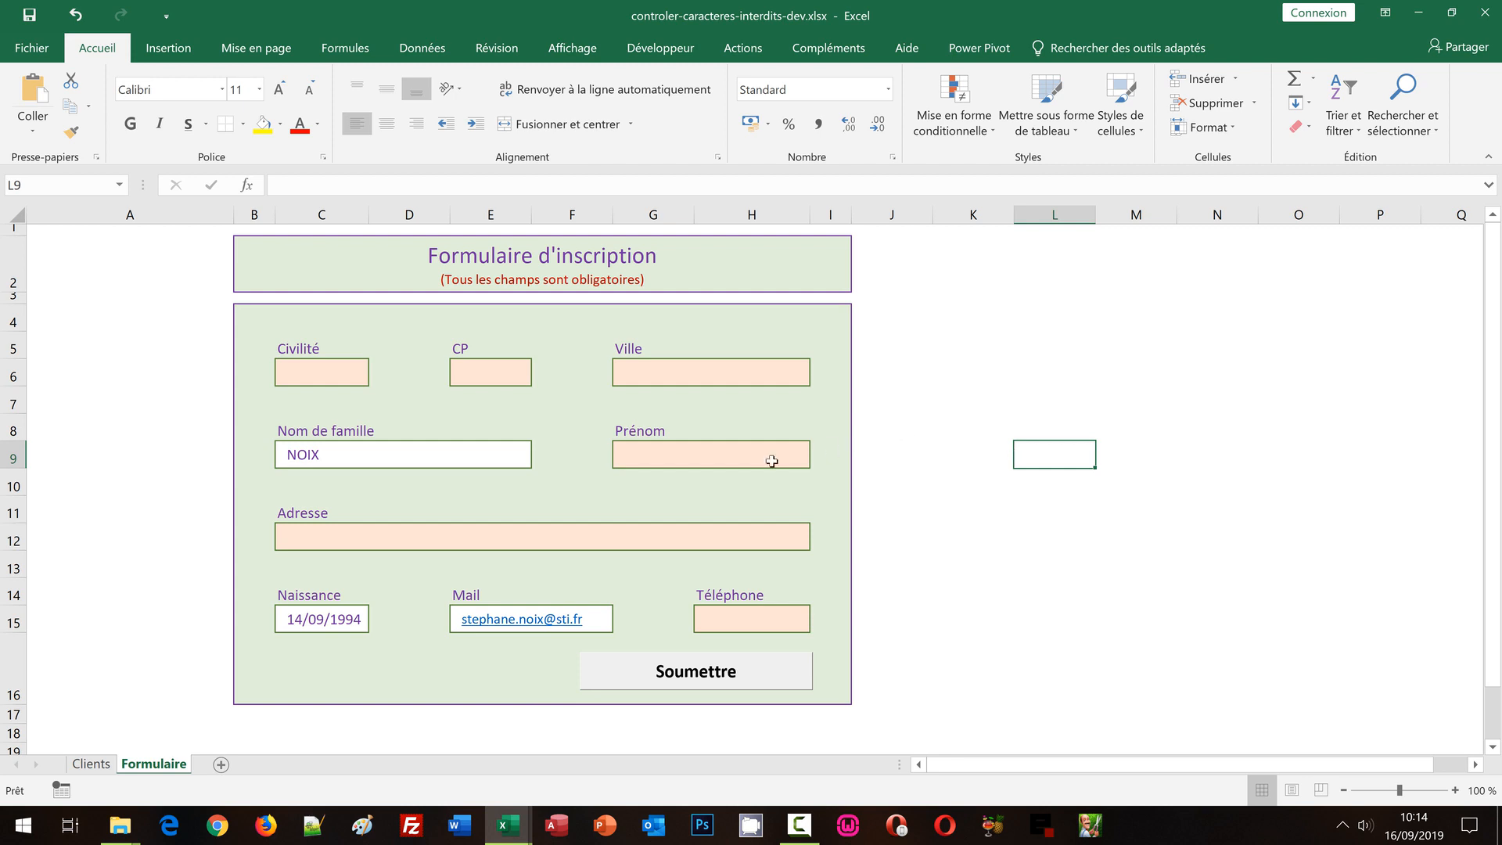
# Test Mail cell E15 with an accented sample e-mail address and cancel the rejected entry
pyautogui.click(485, 645)
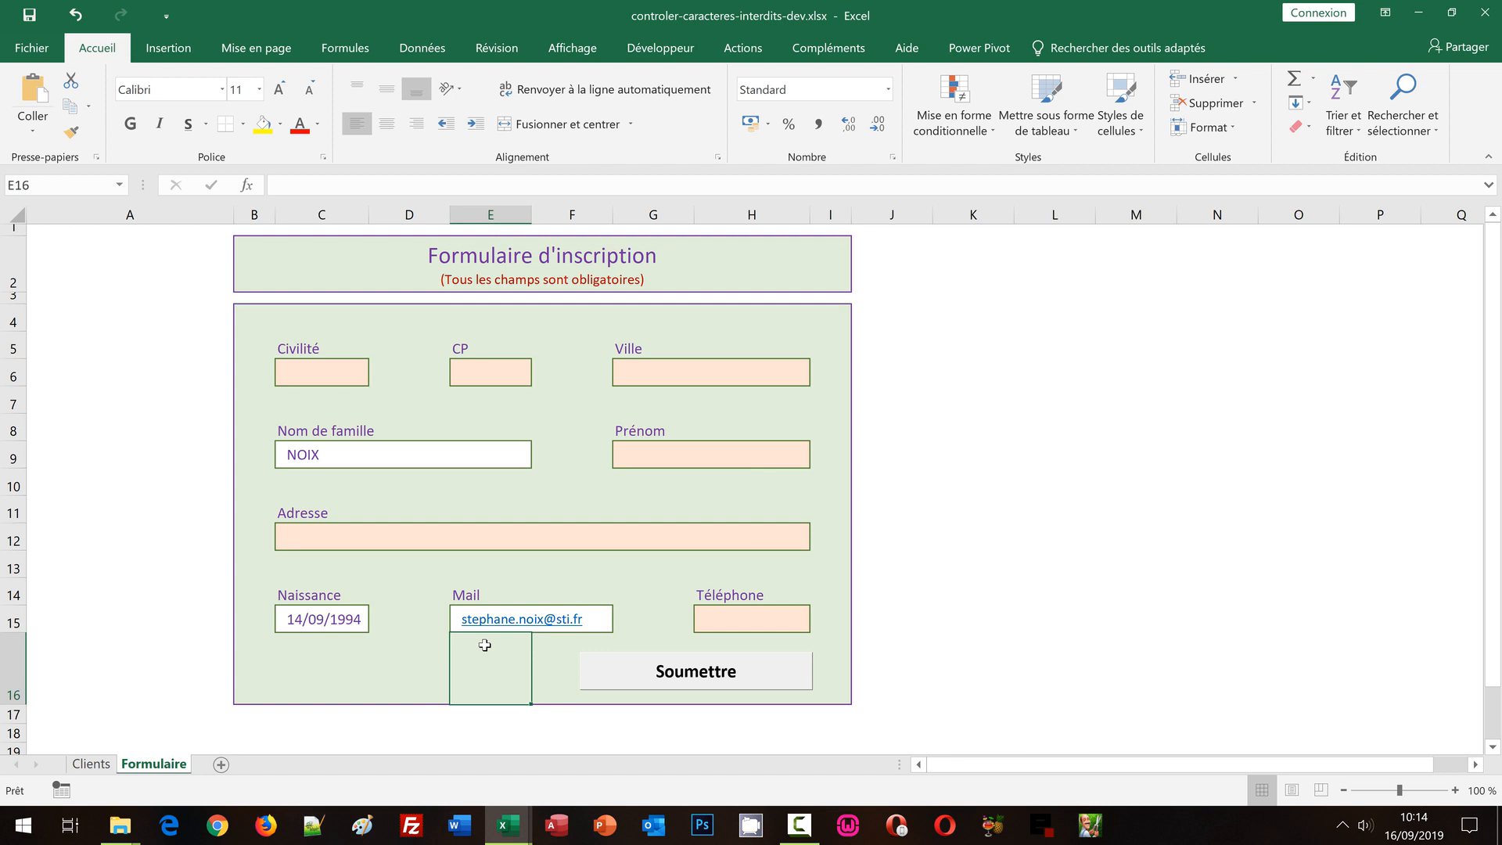
pyautogui.press('Up')
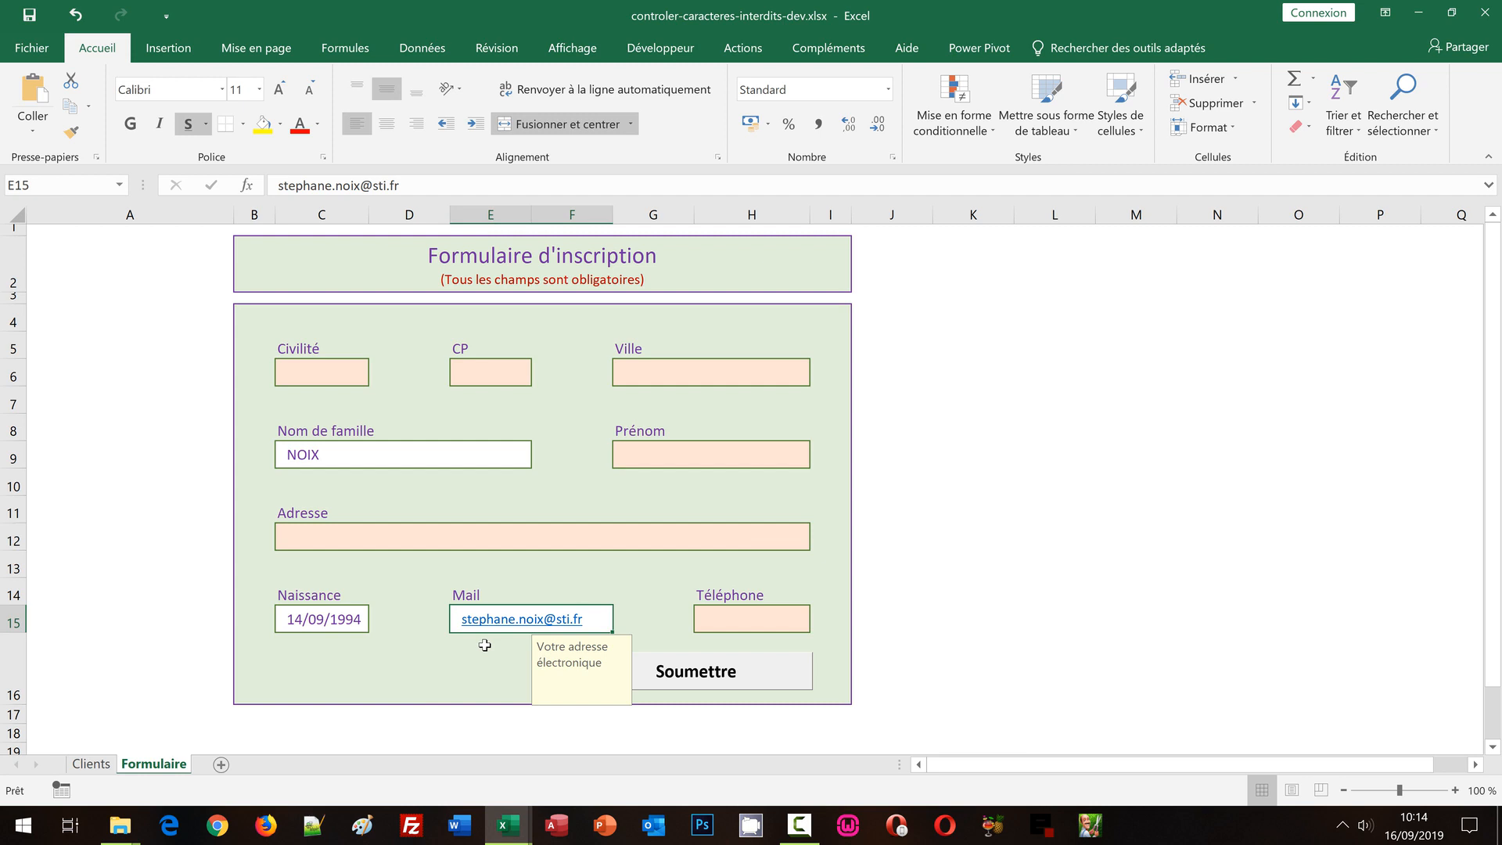
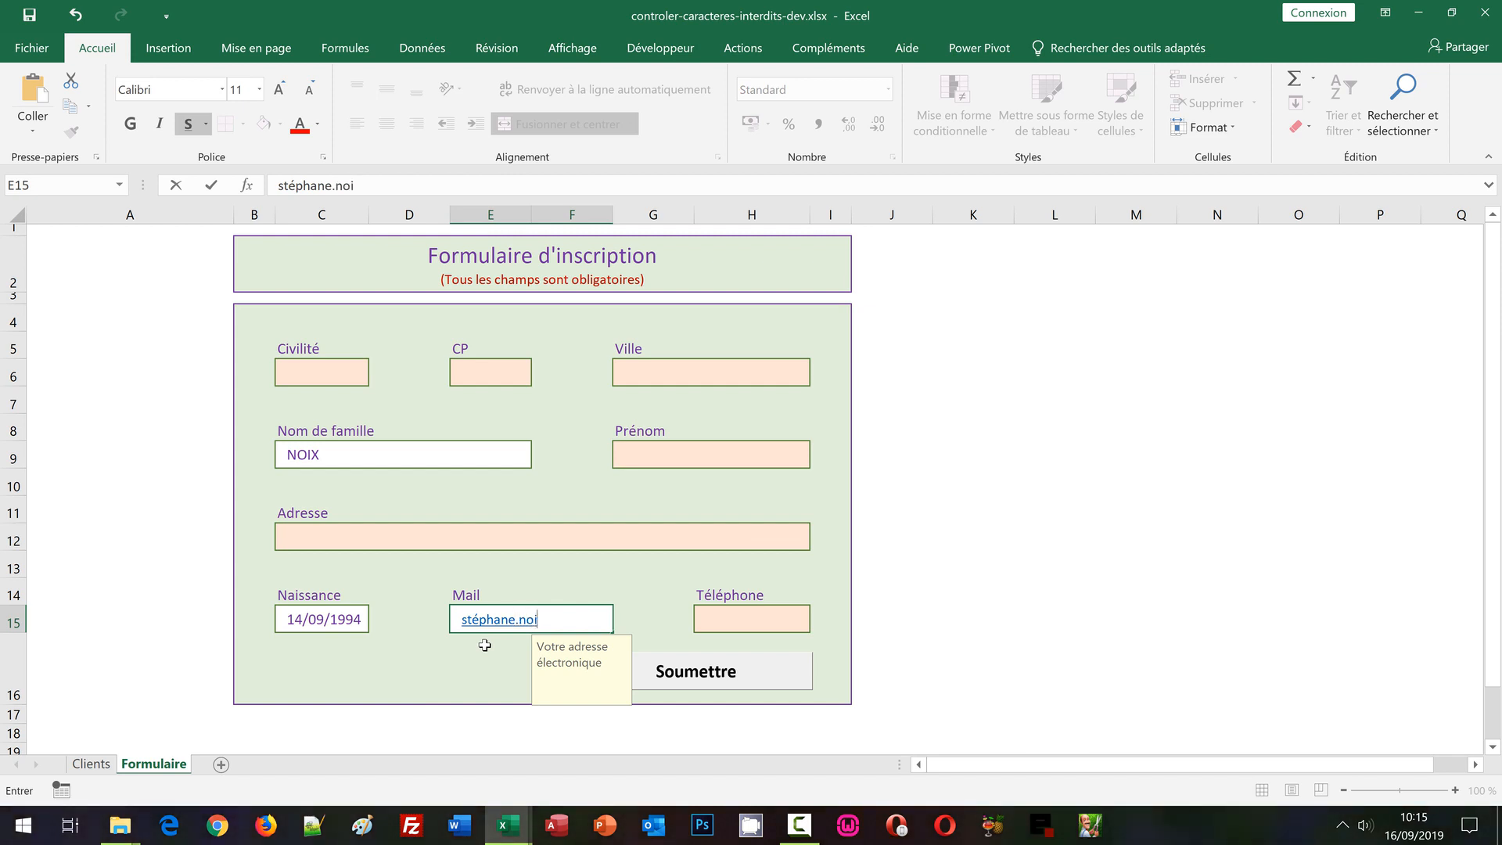
pyautogui.press('Return')
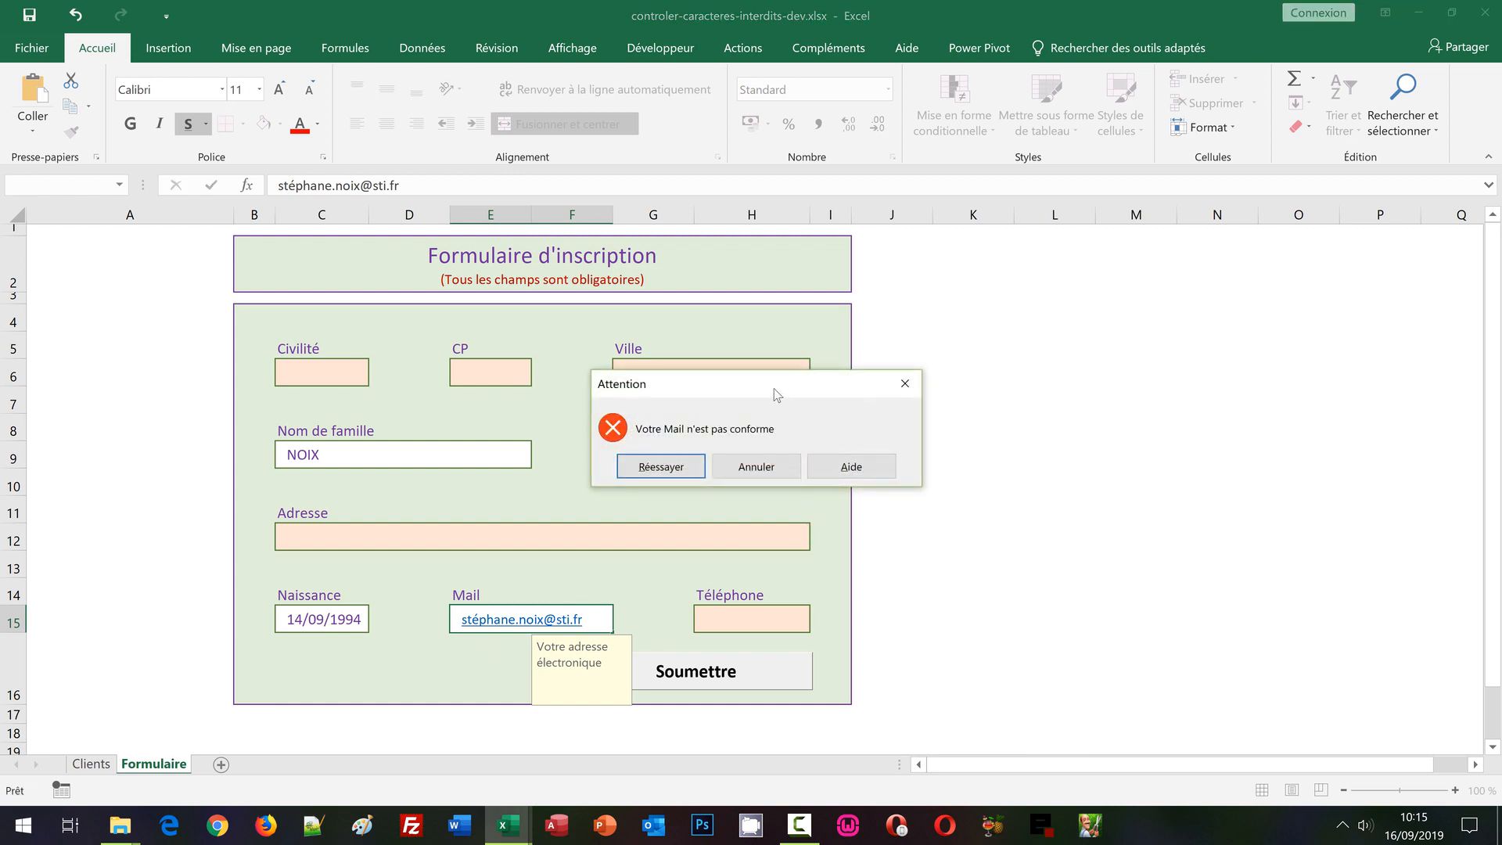
pyautogui.moveTo(773, 388); pyautogui.dragTo(626, 402)
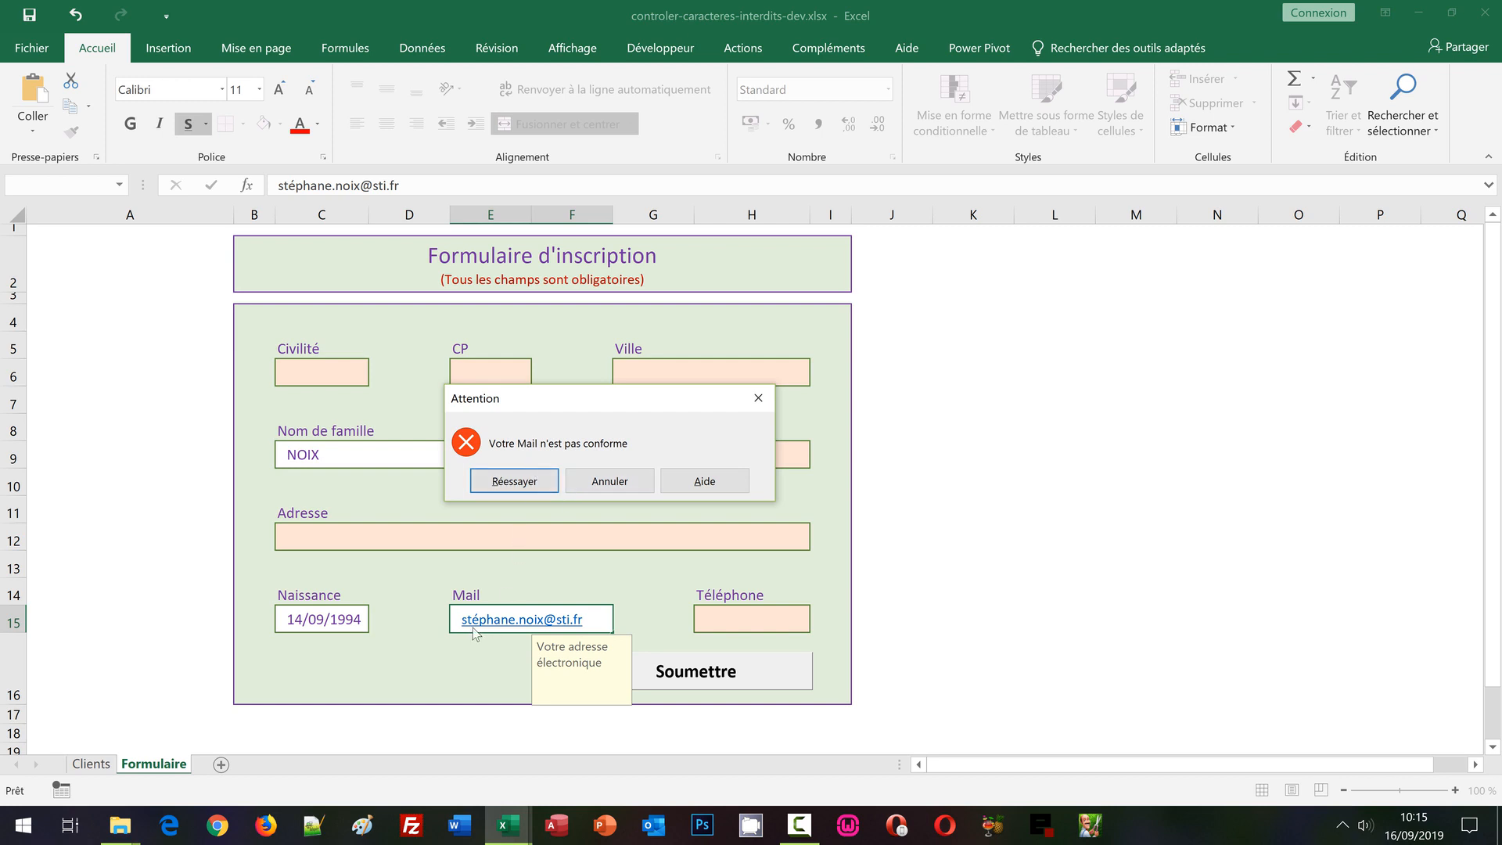
pyautogui.click(594, 480)
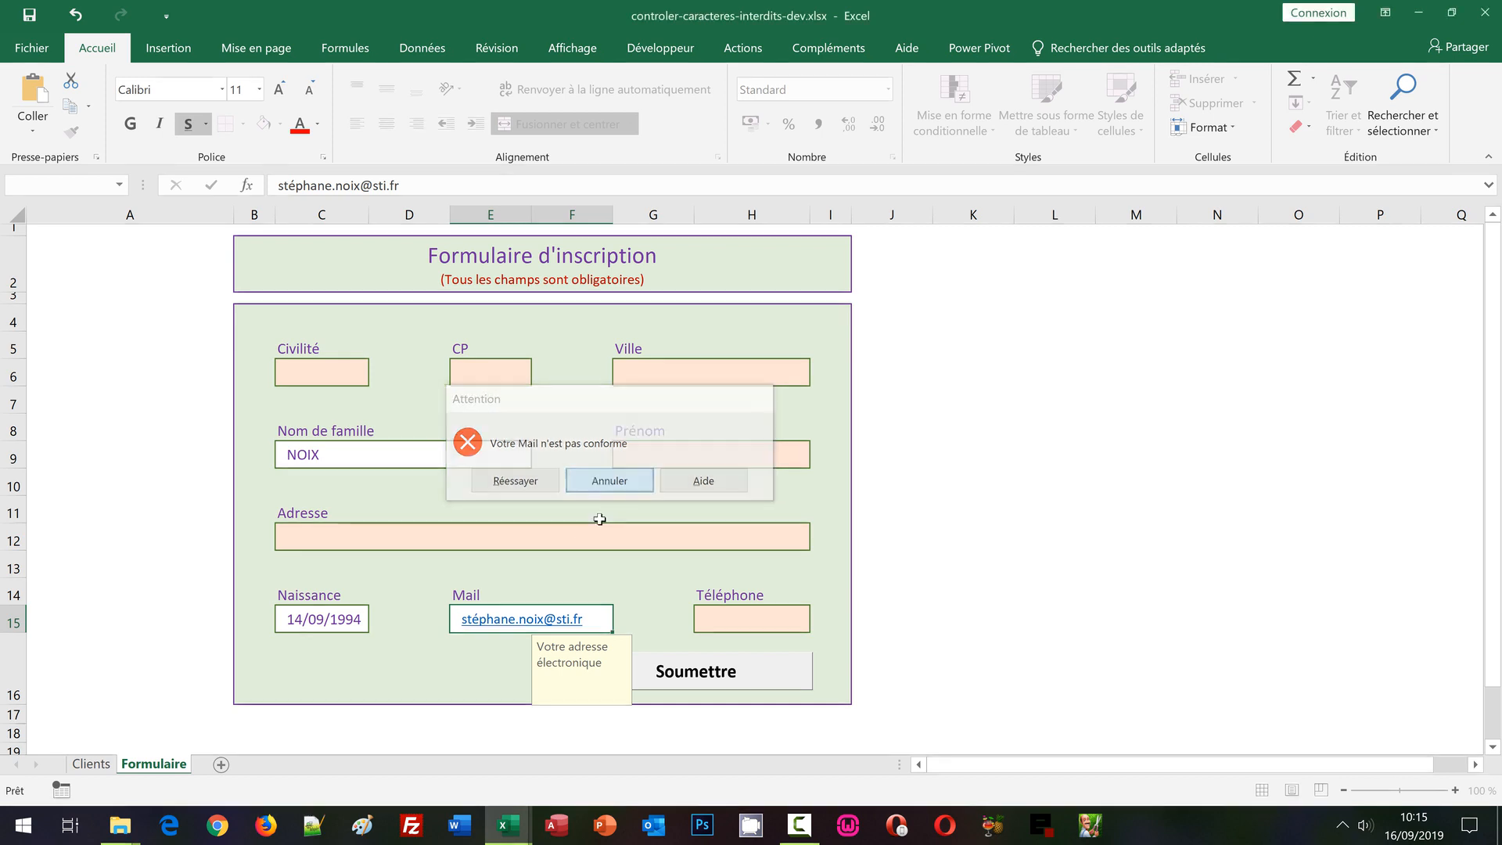
pyautogui.click(467, 671)
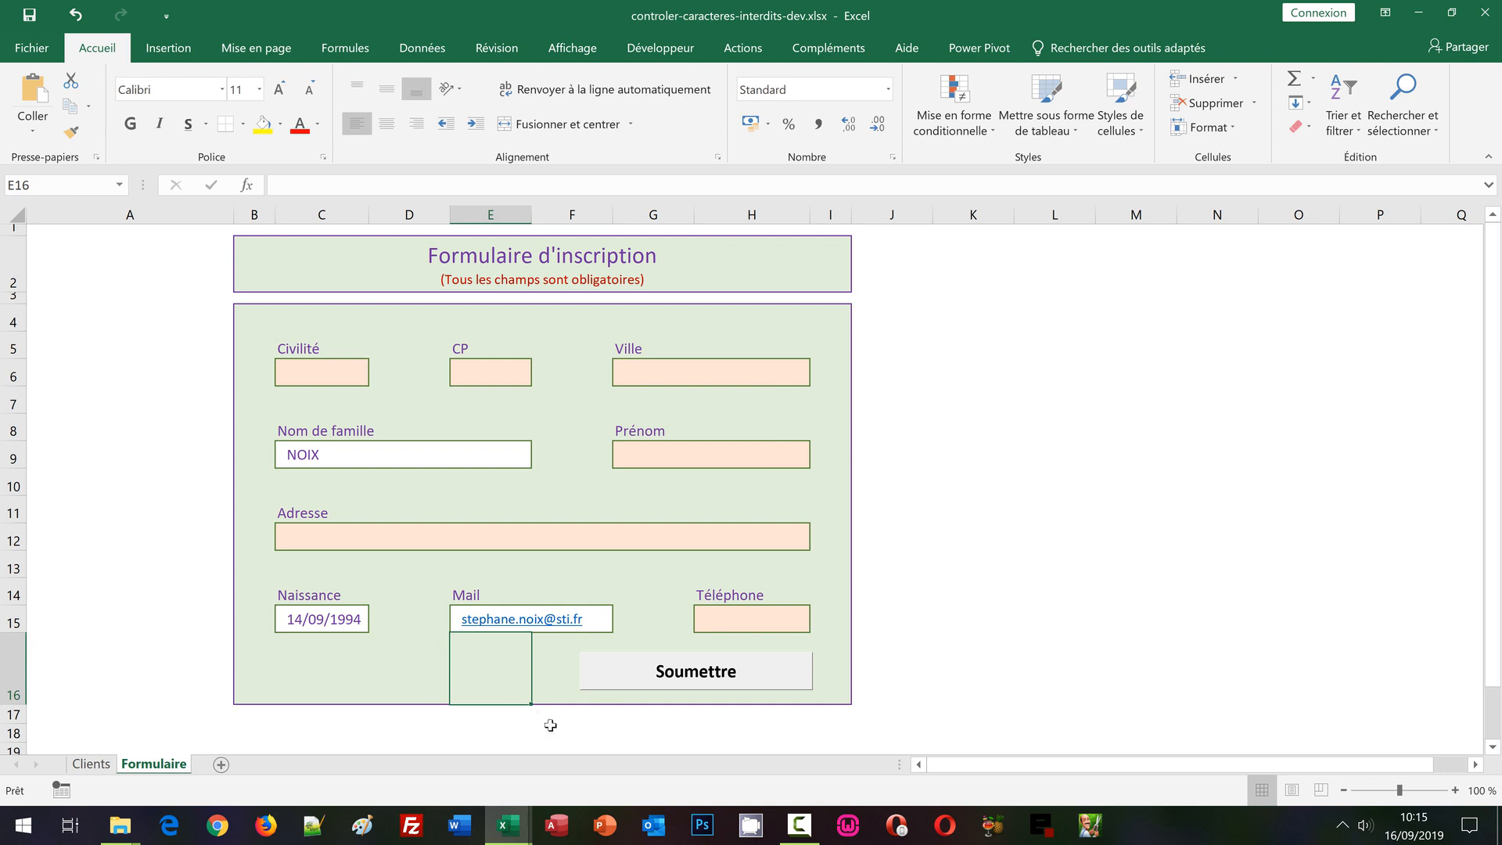
# In controler-caracteres-interdits.xlsx, check the Client_mail formula in H3, then show the Formulaire sheet
pyautogui.click(516, 834)
pyautogui.click(614, 771)
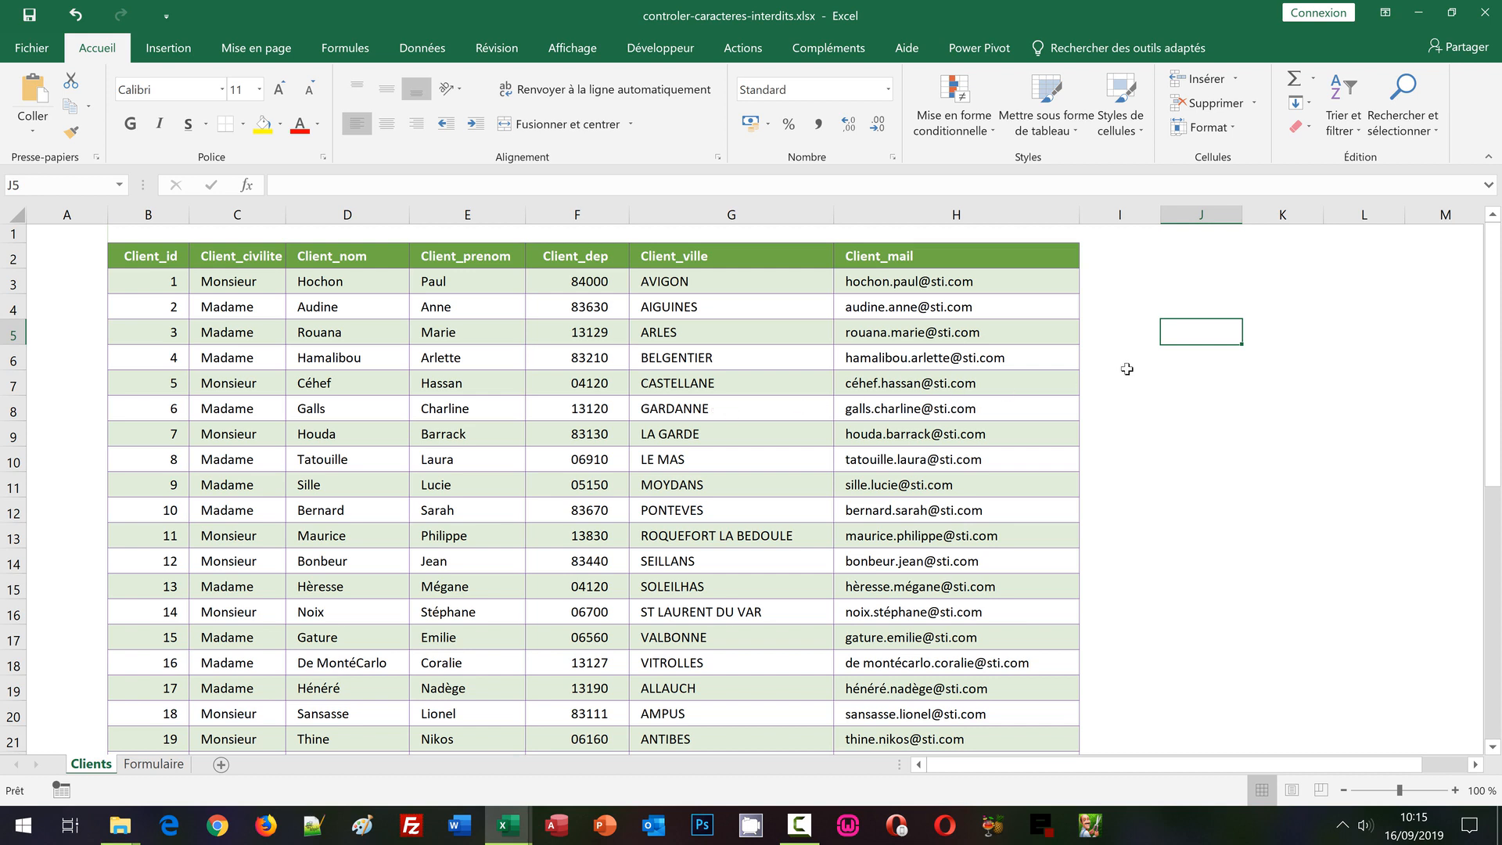
pyautogui.click(1108, 284)
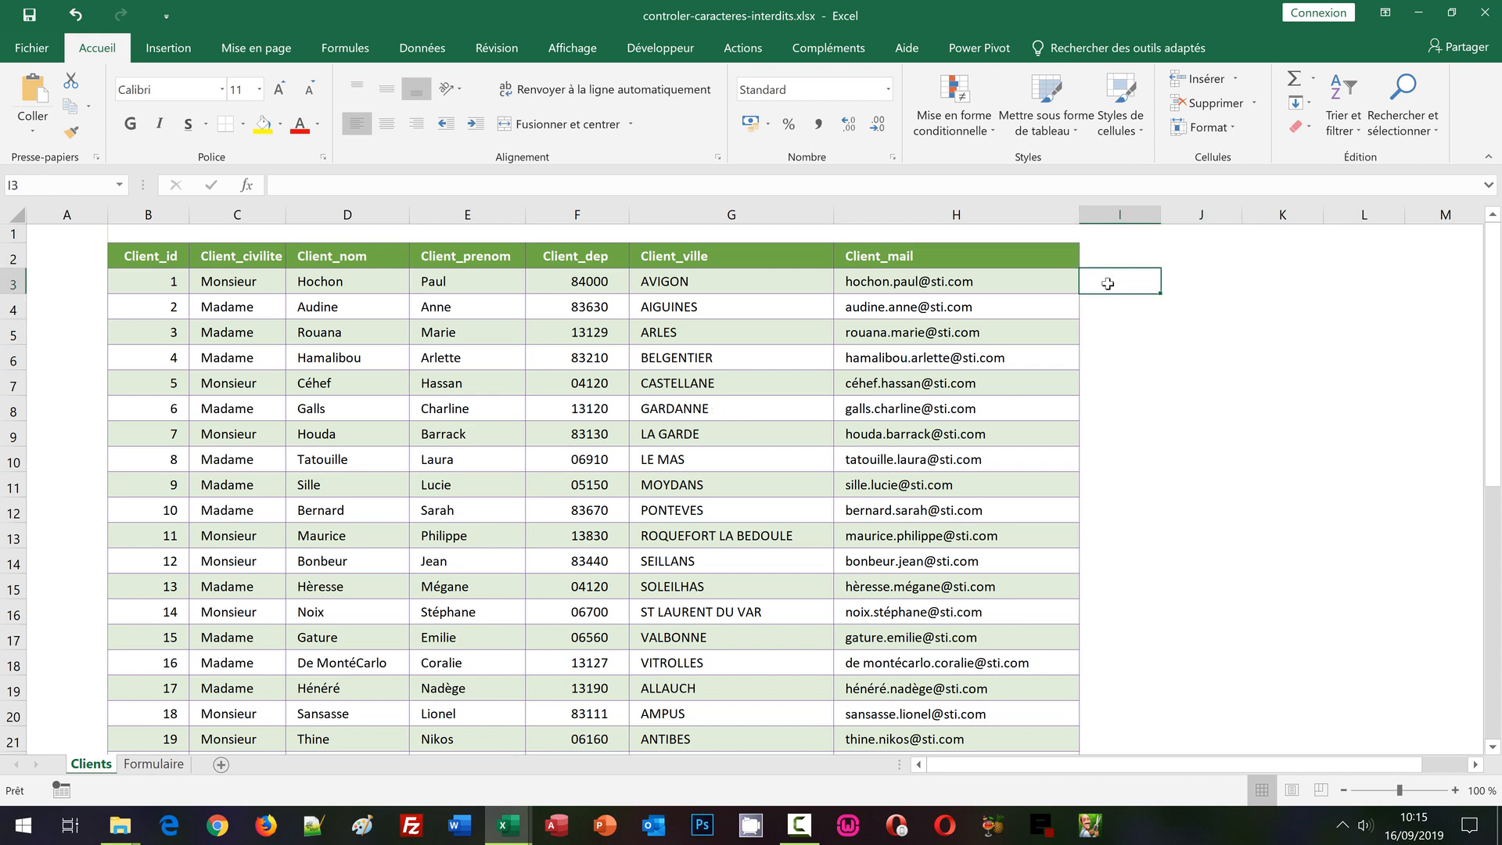
pyautogui.press('Left')
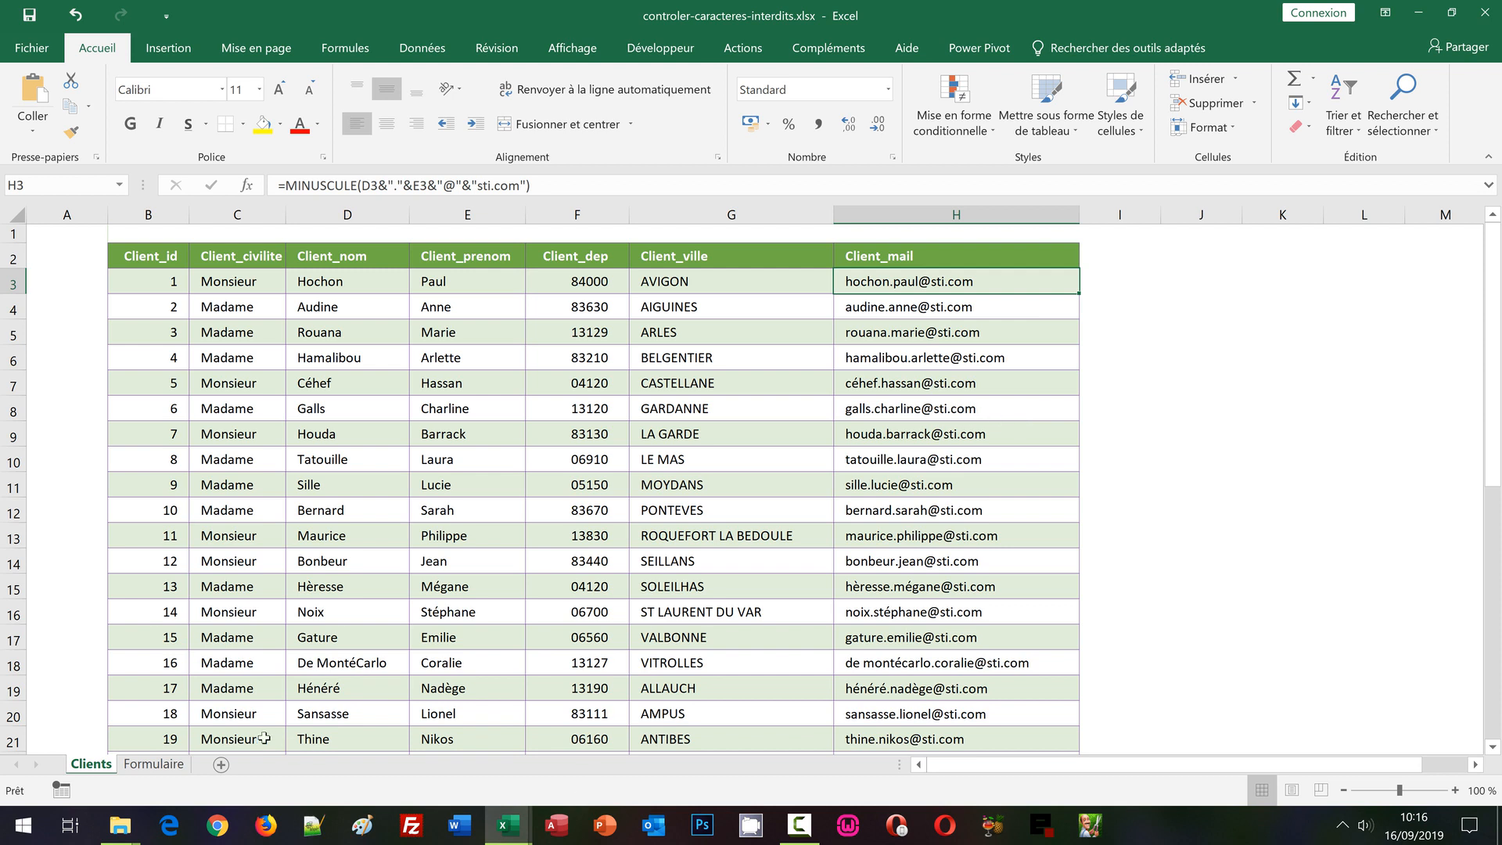
pyautogui.click(176, 766)
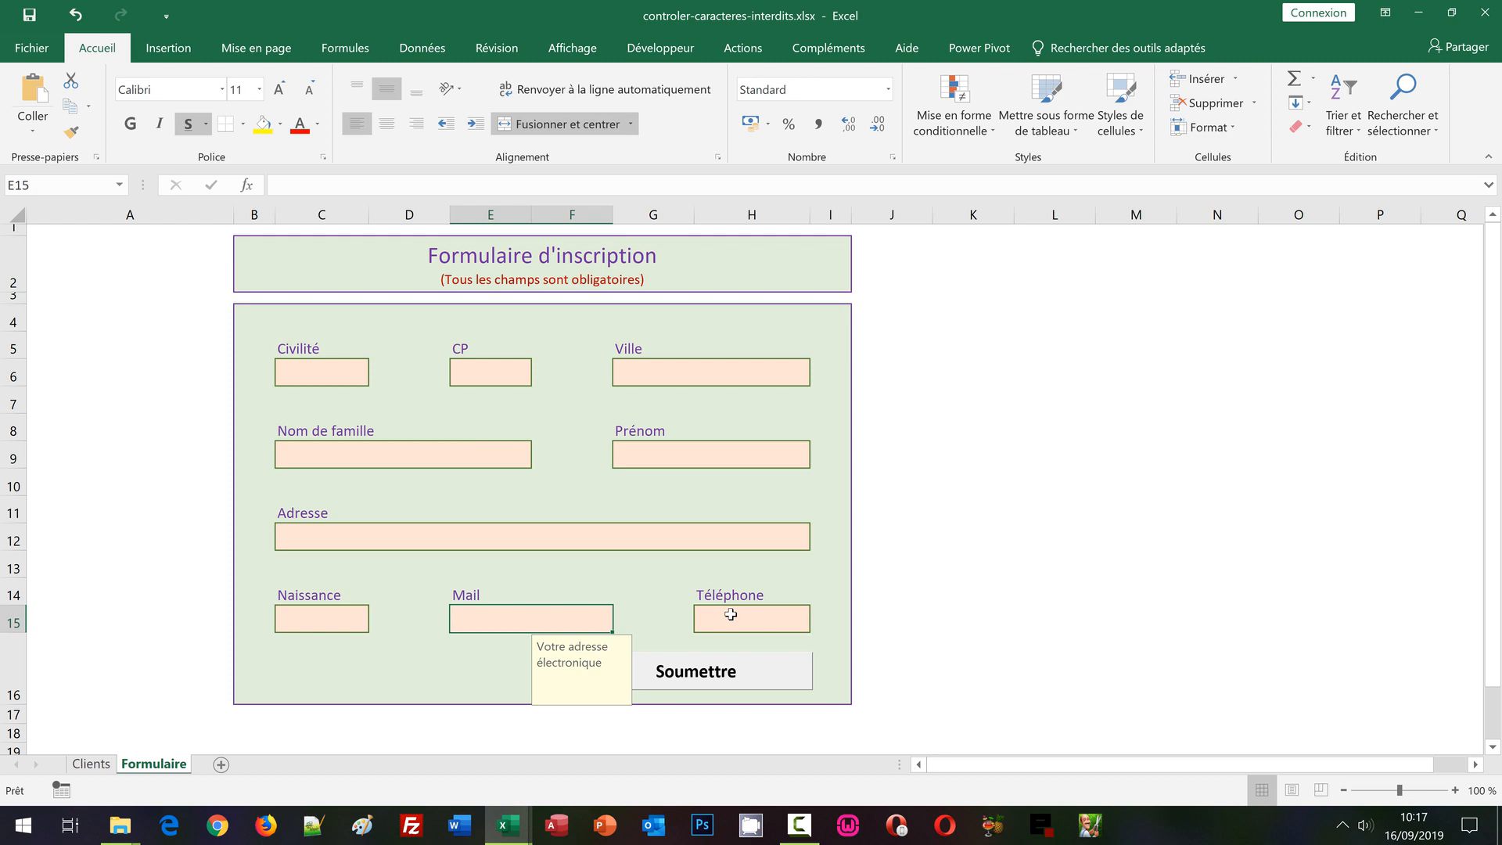
# Open the Validation des données settings for Mail cell E15 to view its custom formula
pyautogui.click(477, 662)
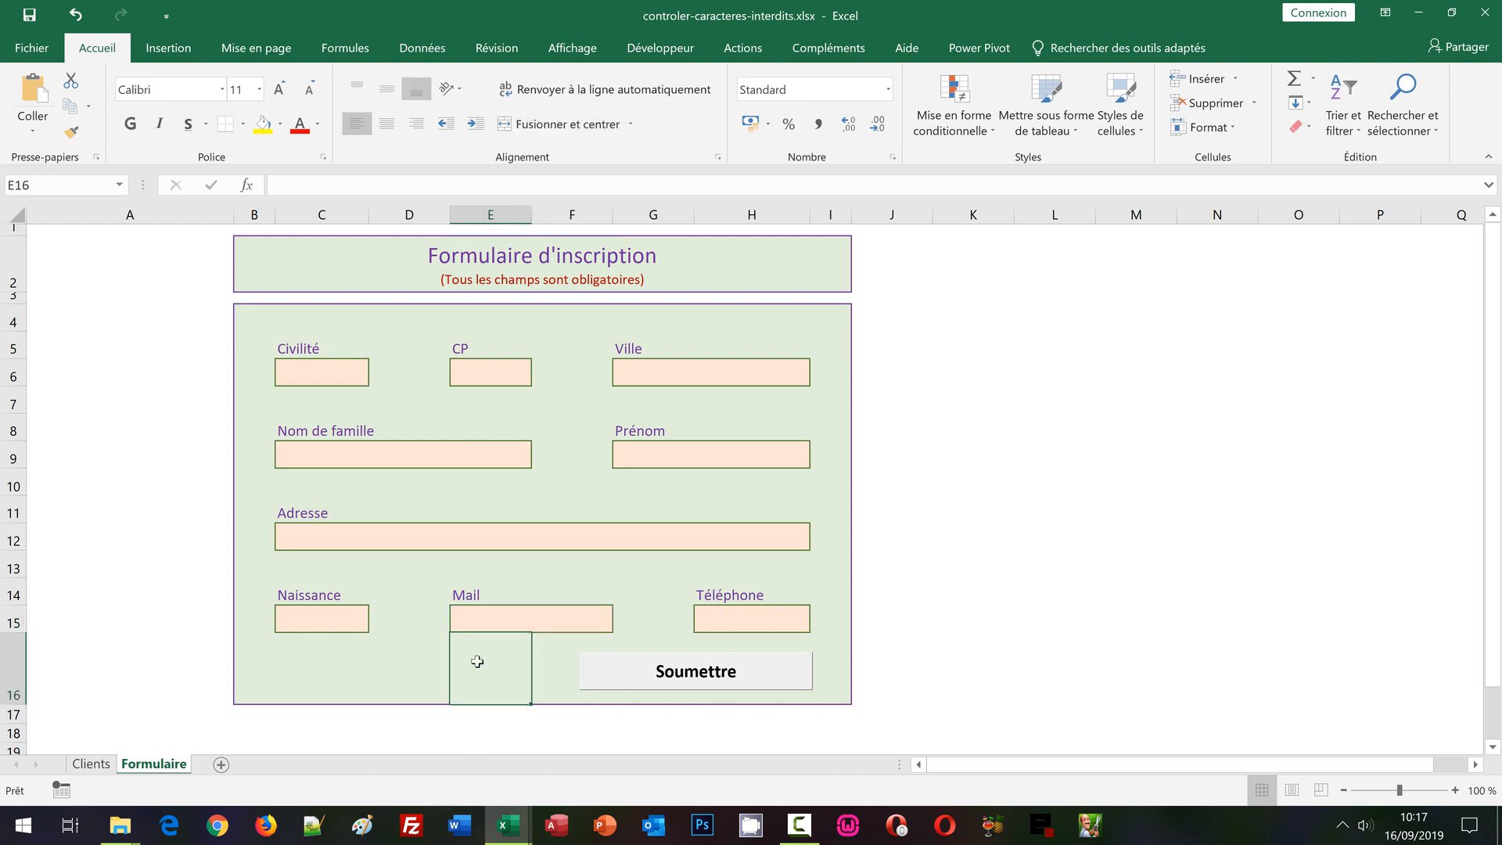
pyautogui.press('Up')
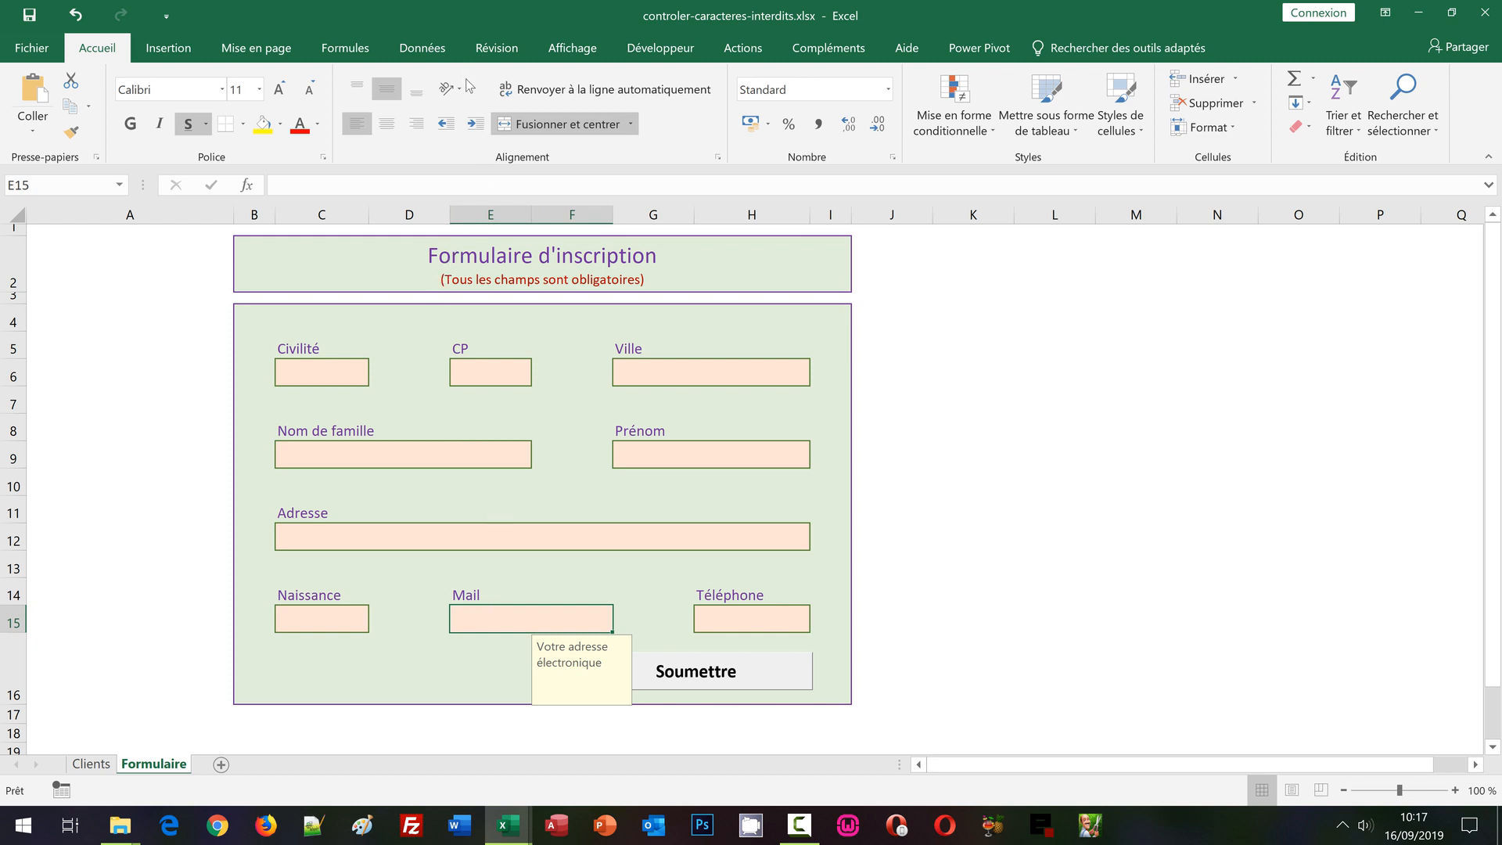
pyautogui.click(423, 48)
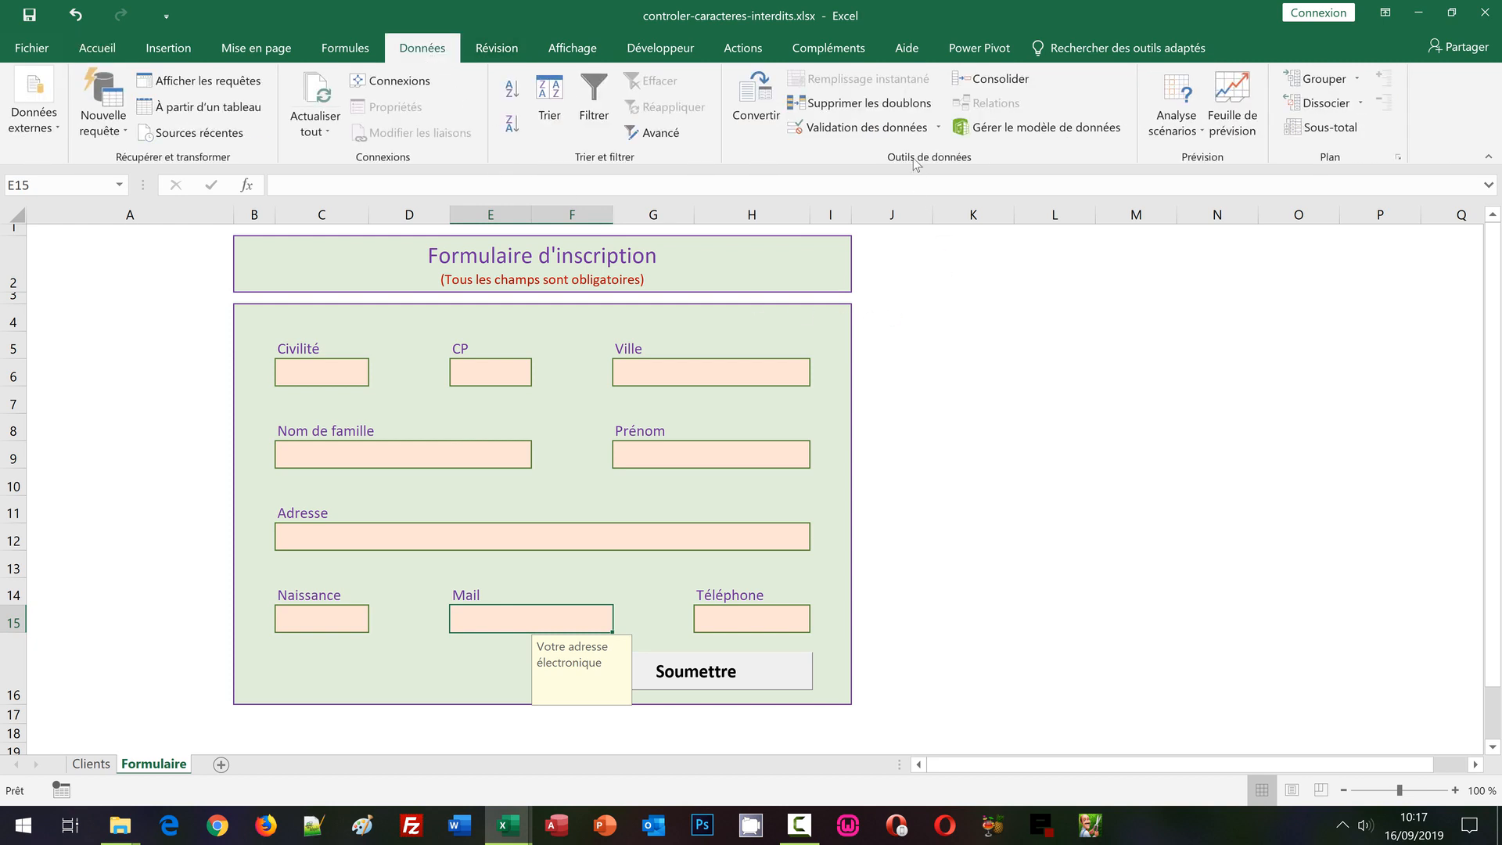
pyautogui.click(838, 133)
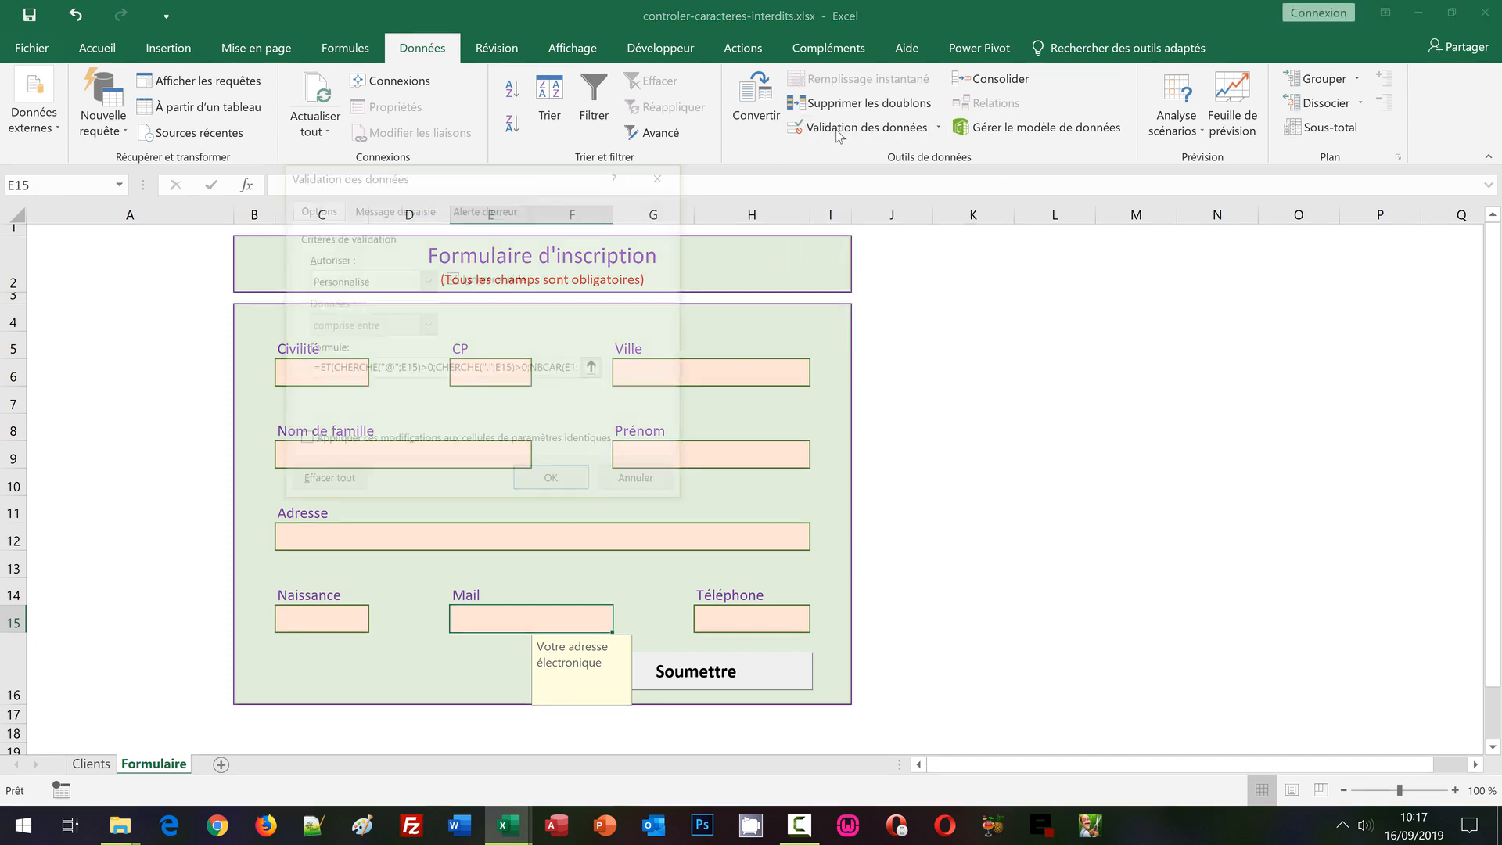
pyautogui.moveTo(528, 176); pyautogui.dragTo(728, 231)
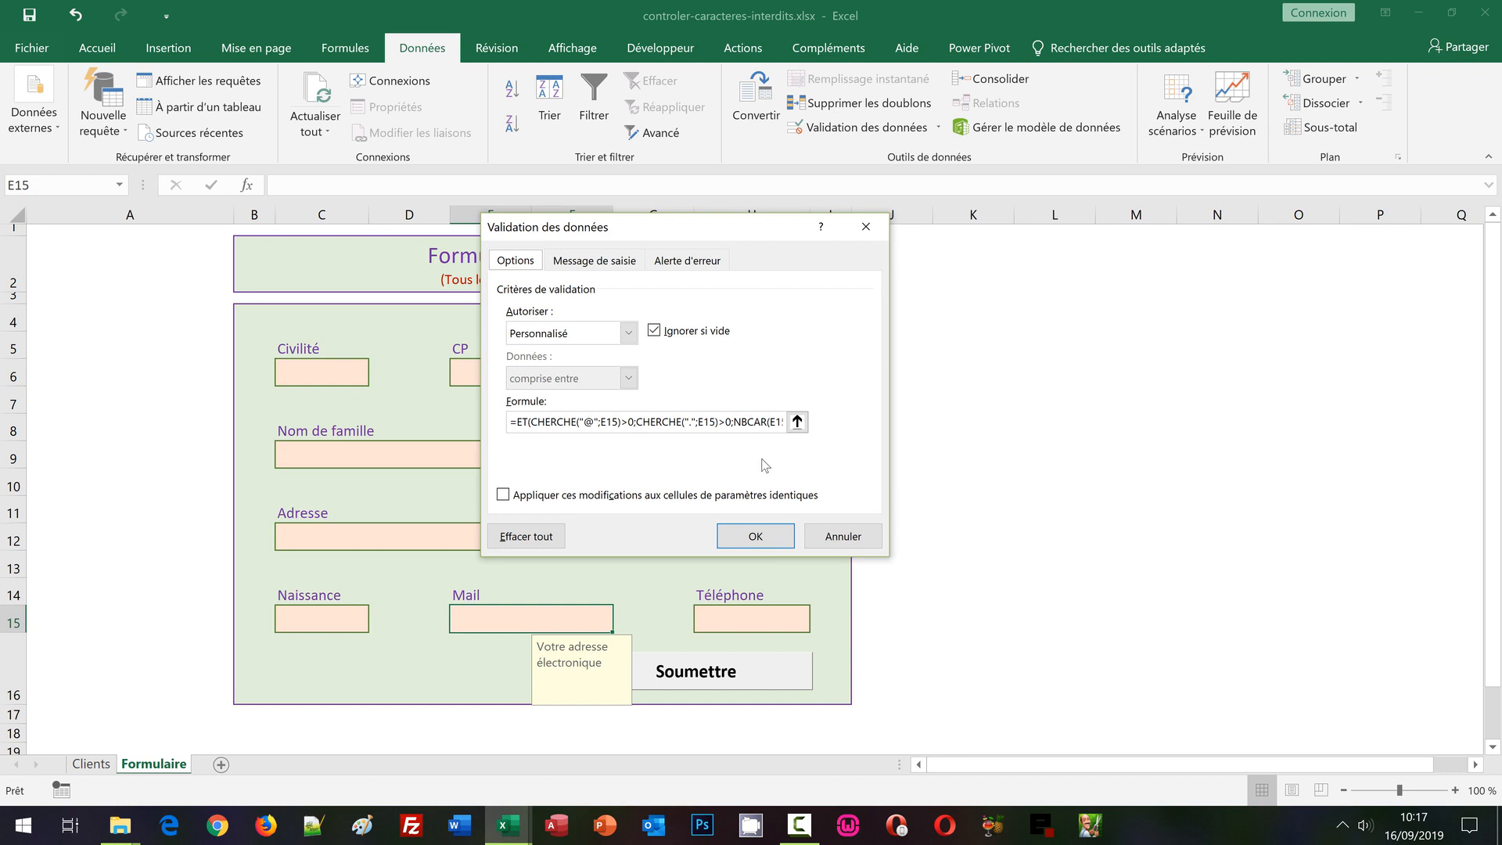
# Cancel the Validation des données dialog, leaving E15's rule unchanged
pyautogui.click(841, 539)
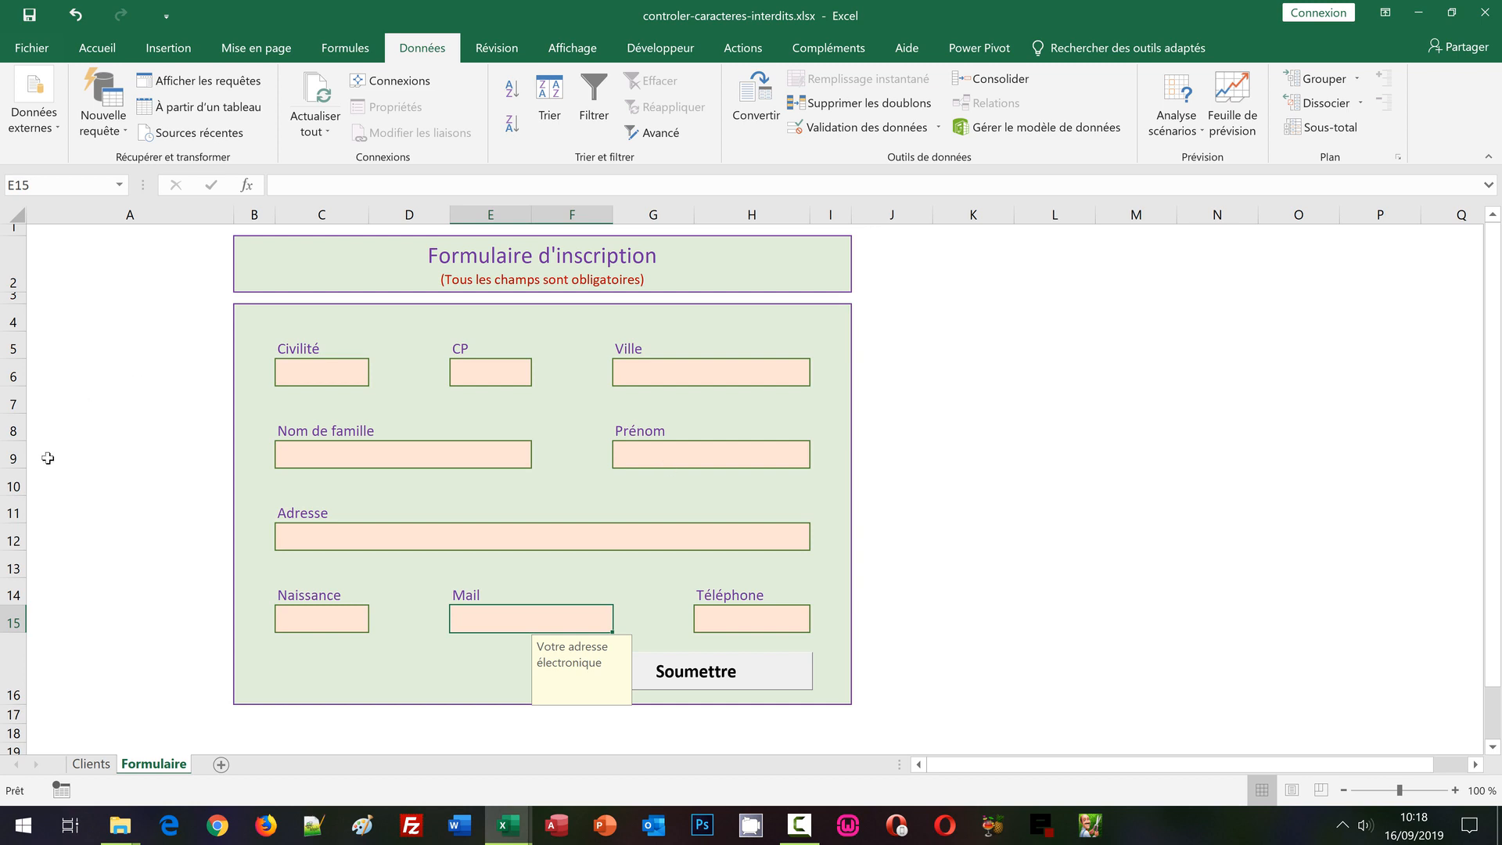
# On the Clients sheet, select the Client_mail column H3 to H41 and show the Accueil commands
pyautogui.click(98, 770)
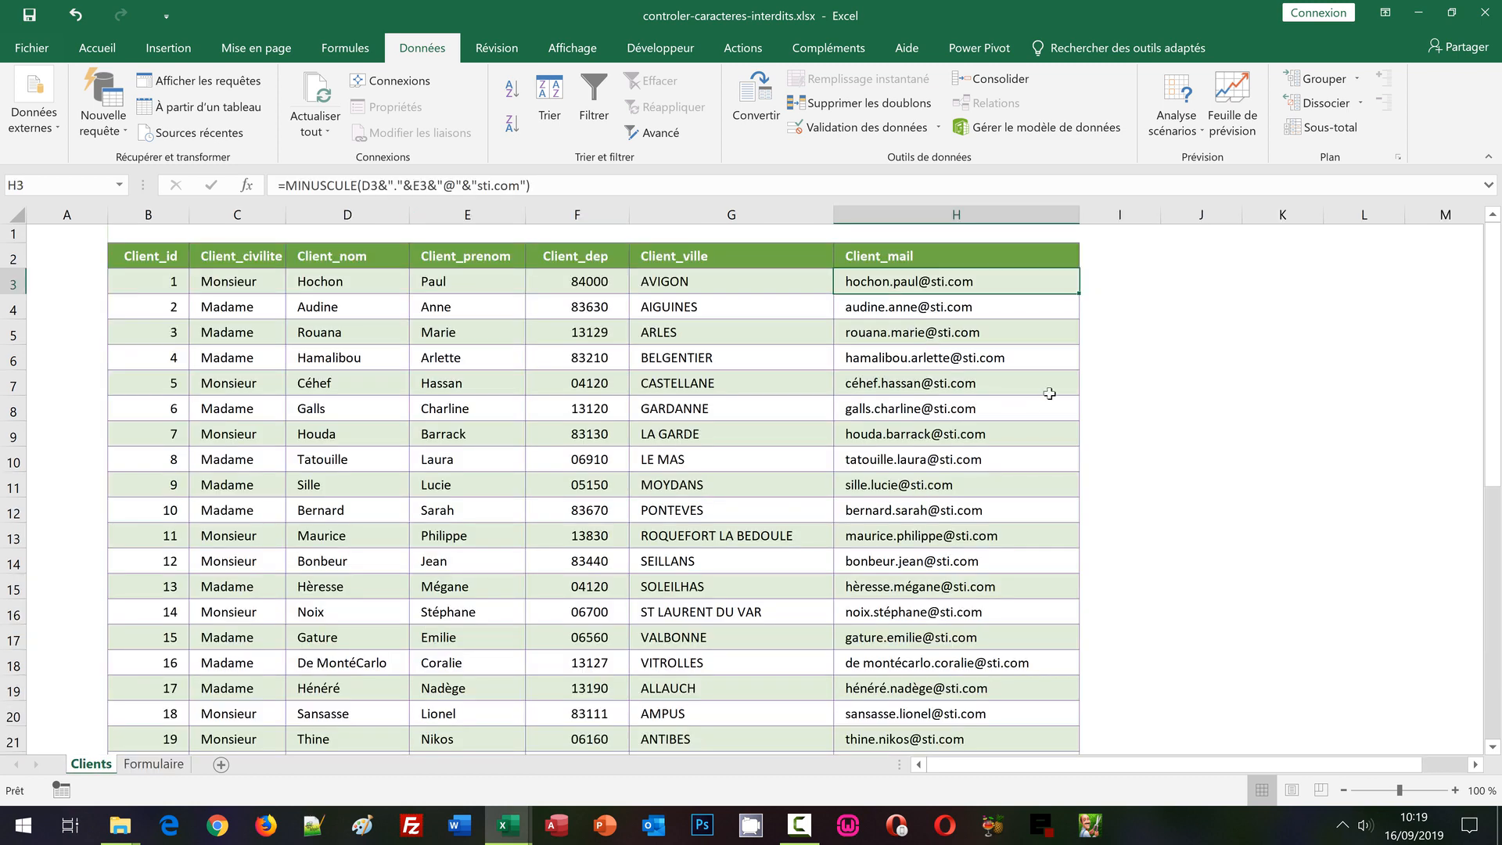
pyautogui.click(1119, 356)
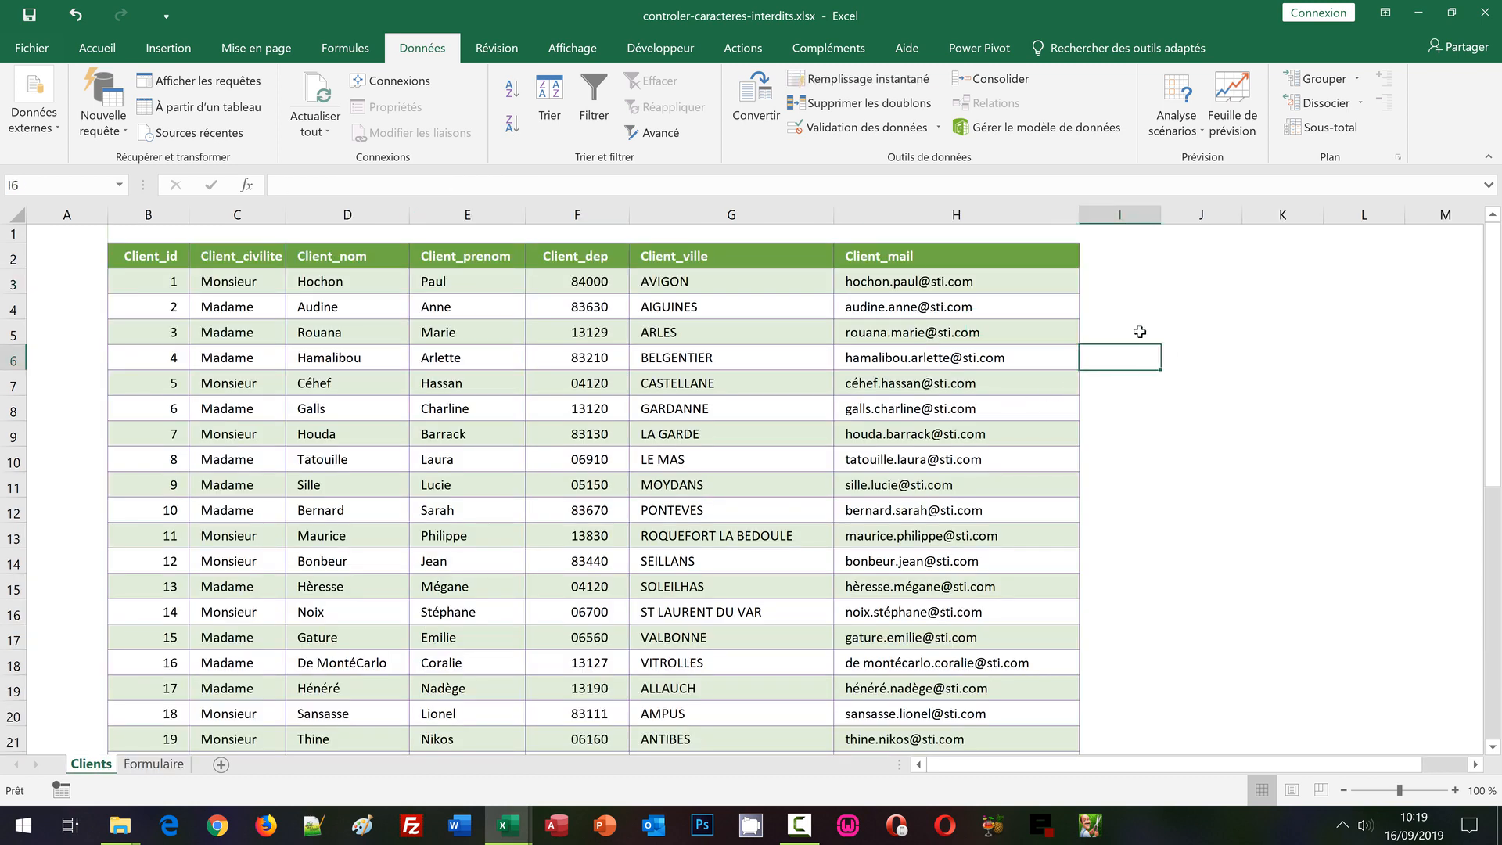
pyautogui.click(1047, 286)
pyautogui.scroll(-6, 1174, 463)
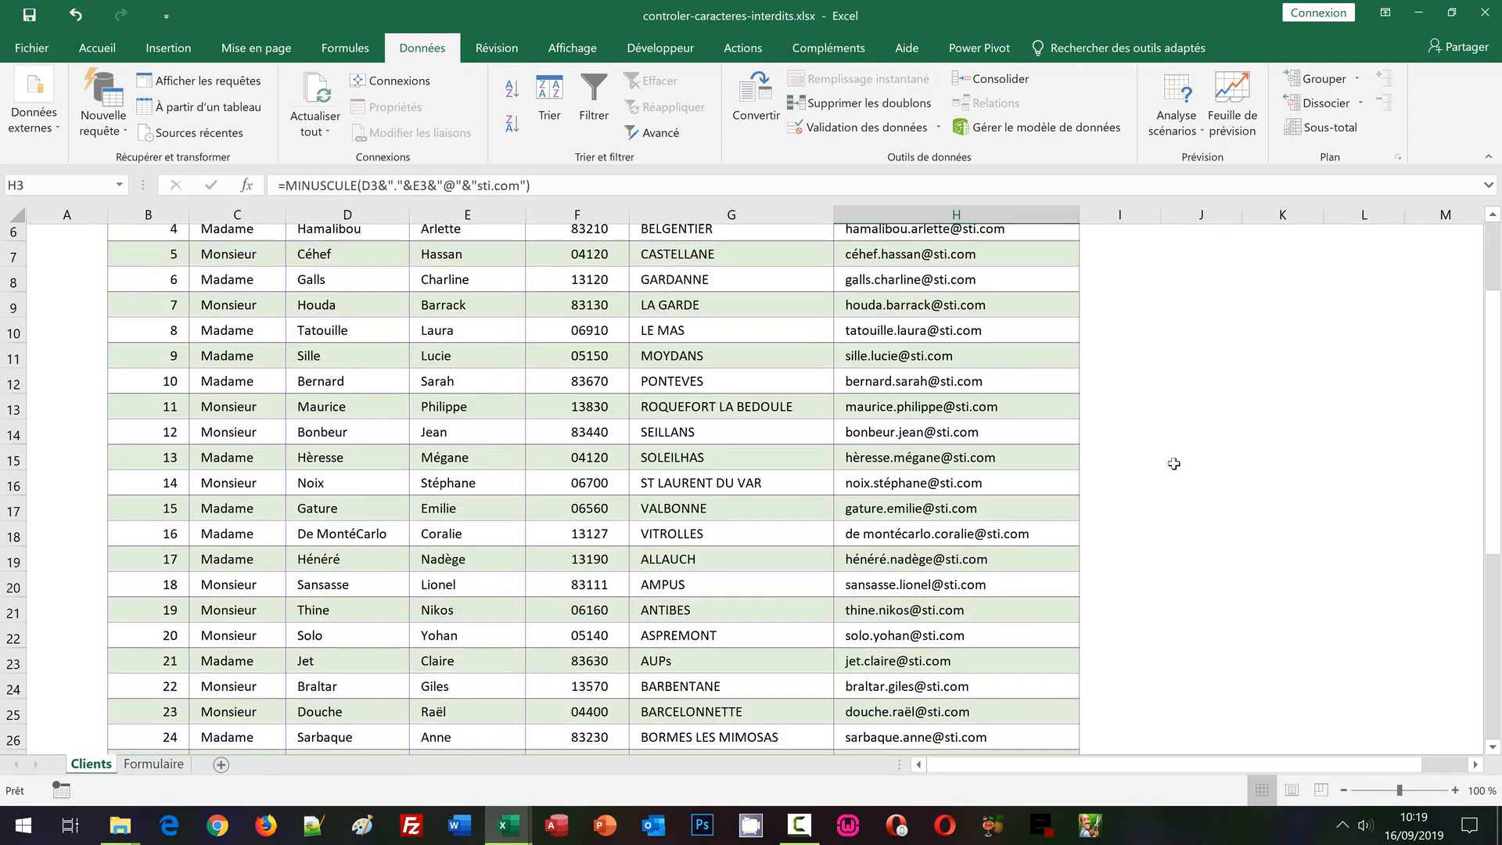
pyautogui.scroll(-3, 1172, 506)
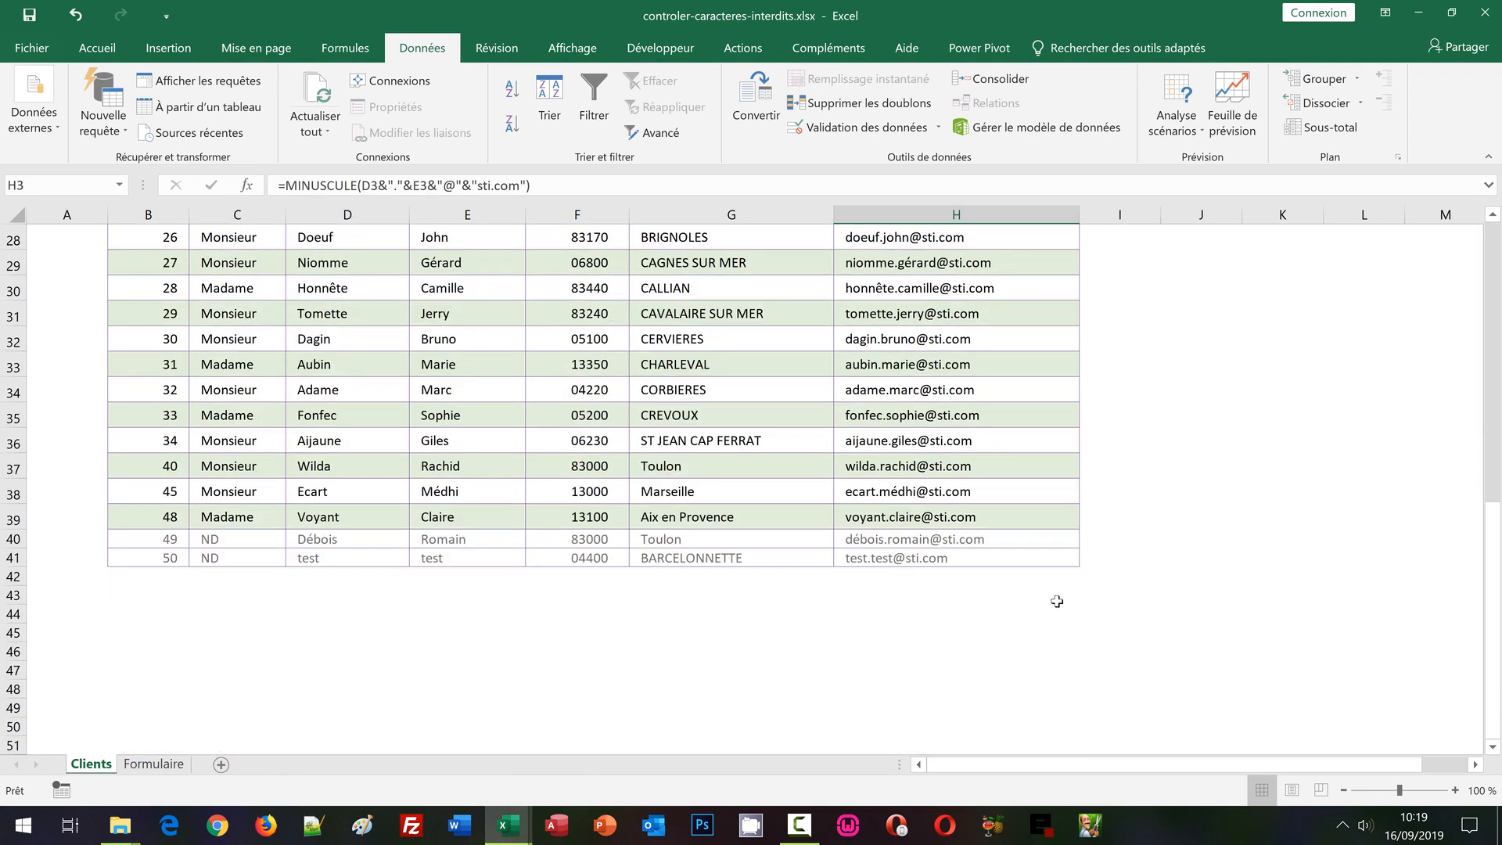
pyautogui.keyDown('shift'); pyautogui.click(1007, 558); pyautogui.keyUp('shift')
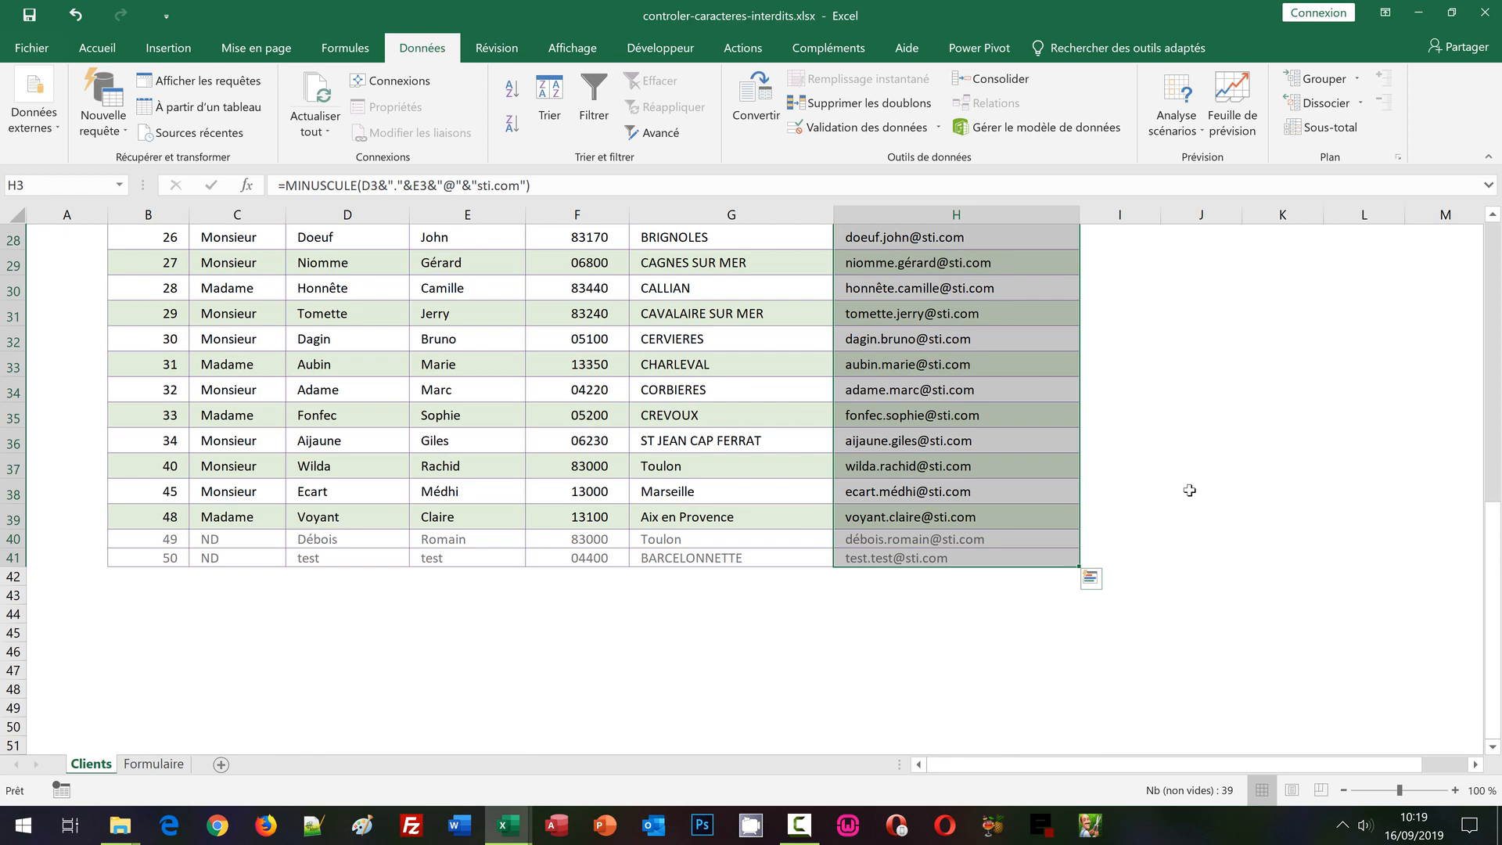
pyautogui.scroll(9, 1190, 489)
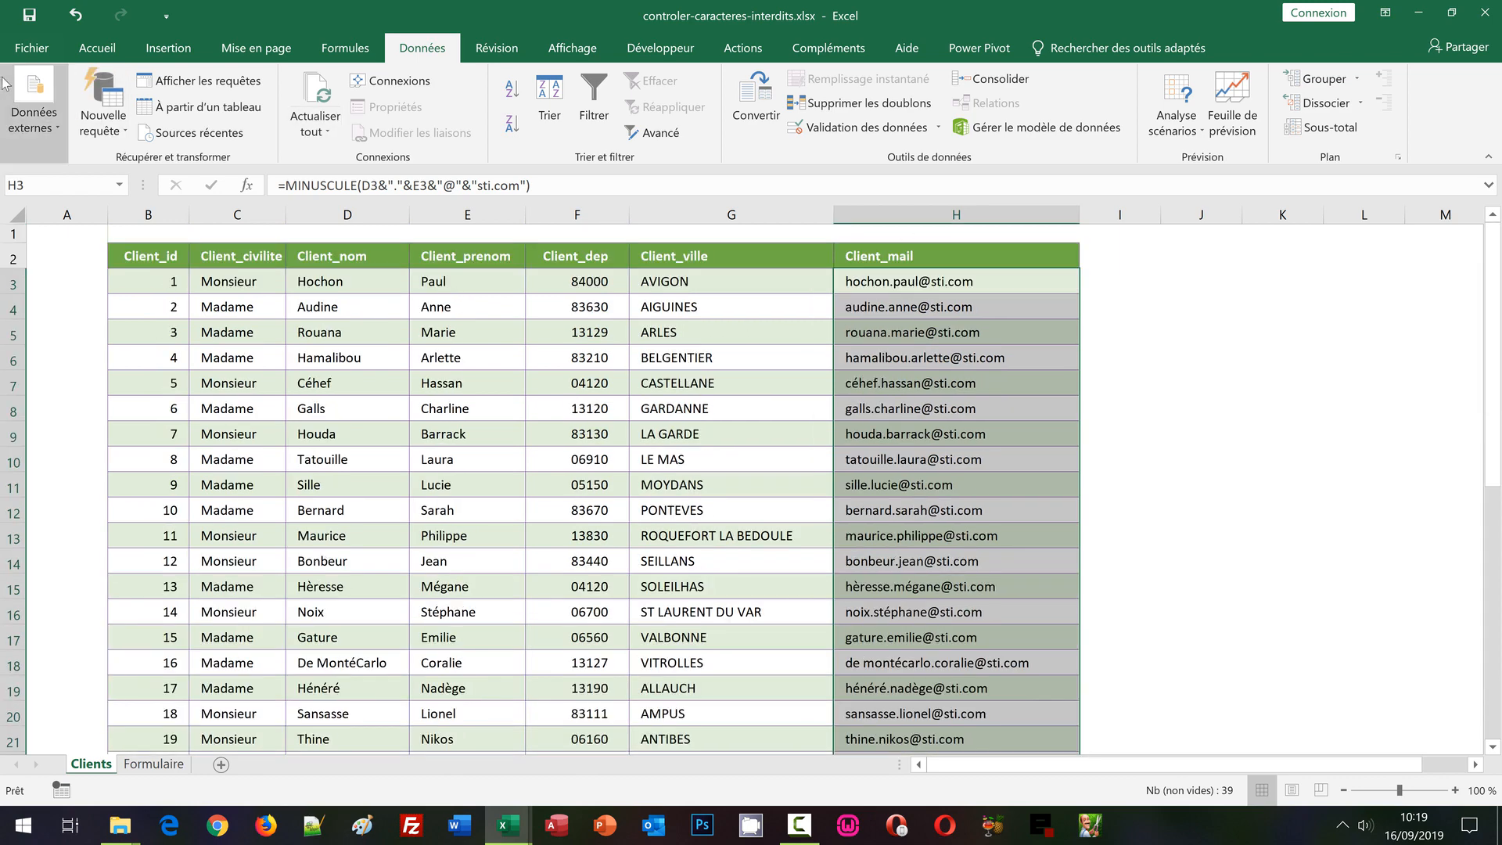
pyautogui.click(112, 50)
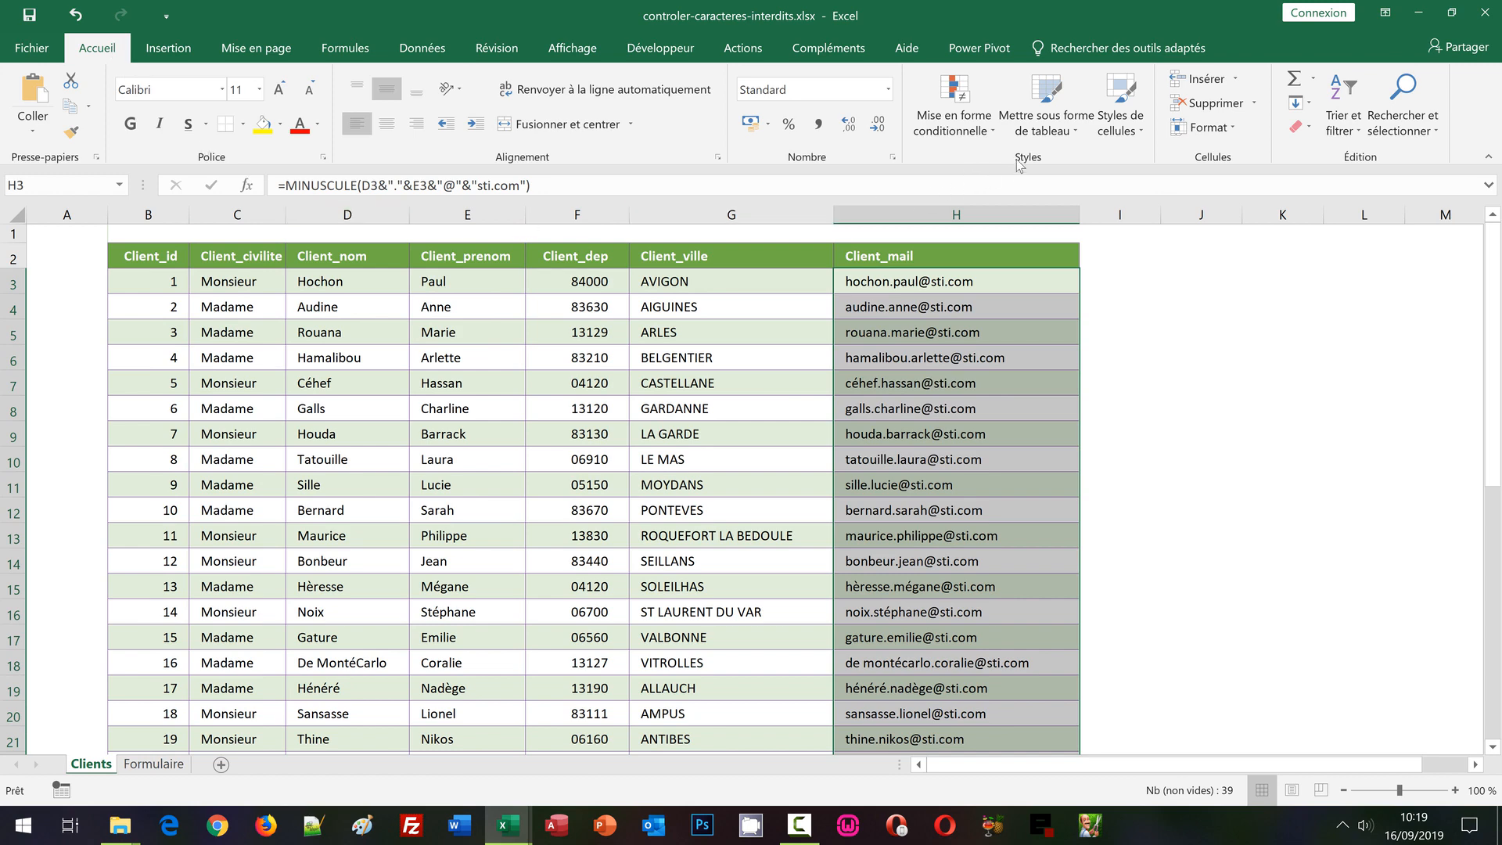
# Create a new conditional formatting rule of type 'Utiliser une formule pour déterminer…'
pyautogui.click(950, 129)
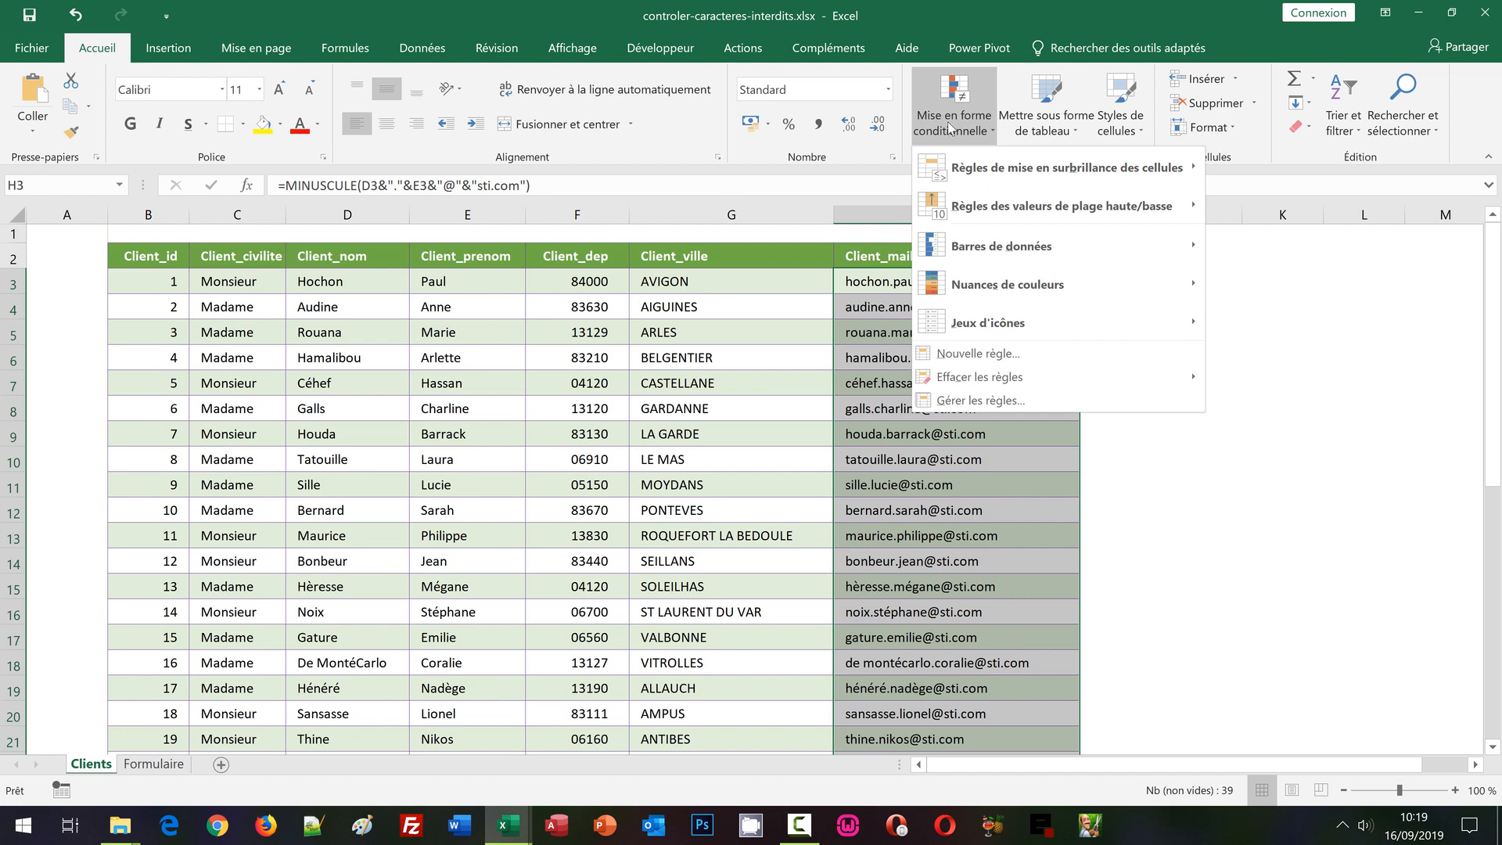
pyautogui.click(944, 362)
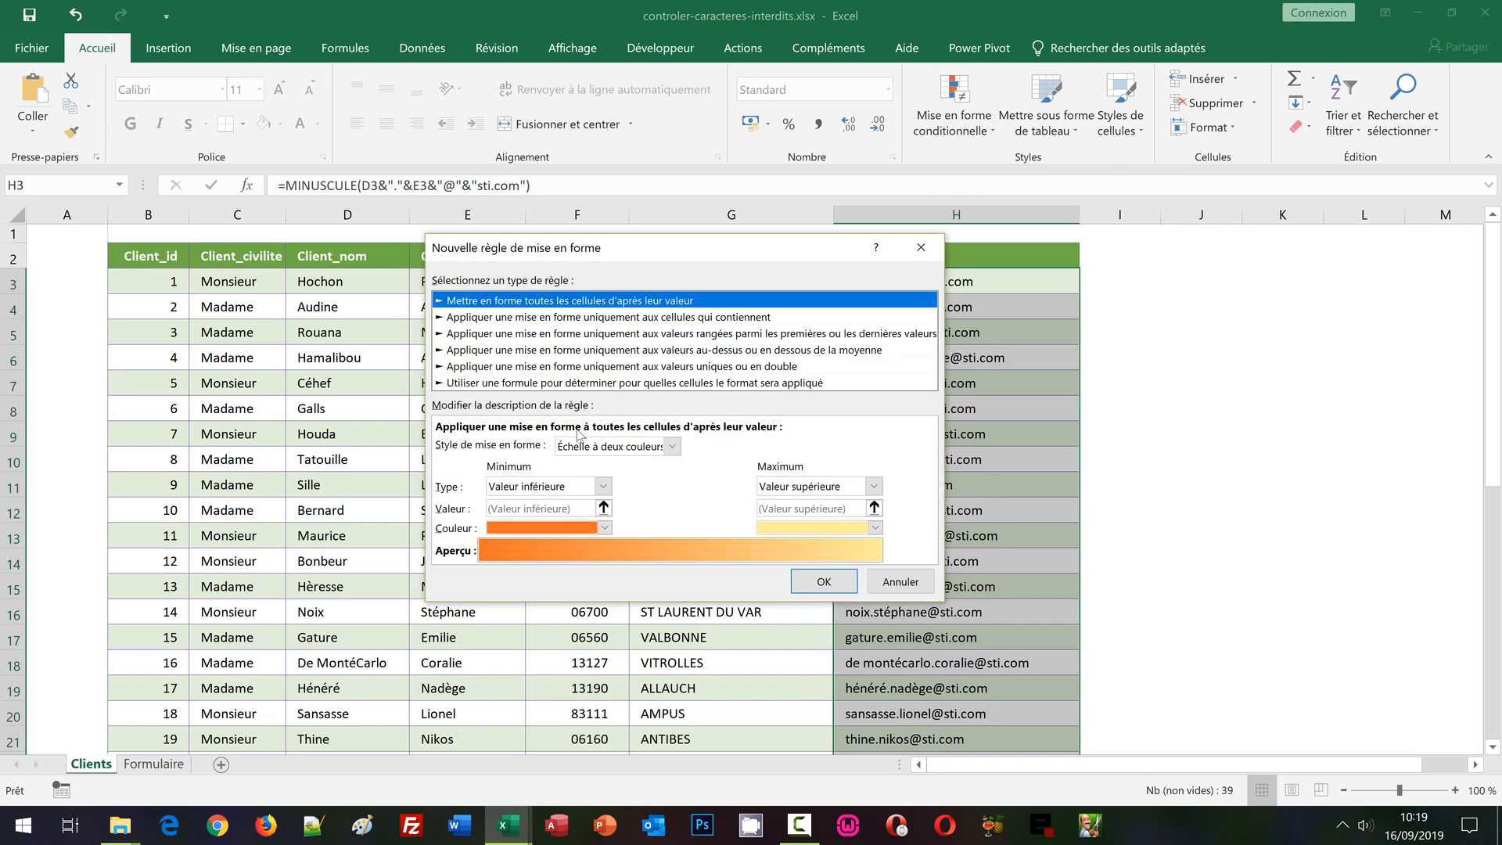
pyautogui.click(485, 384)
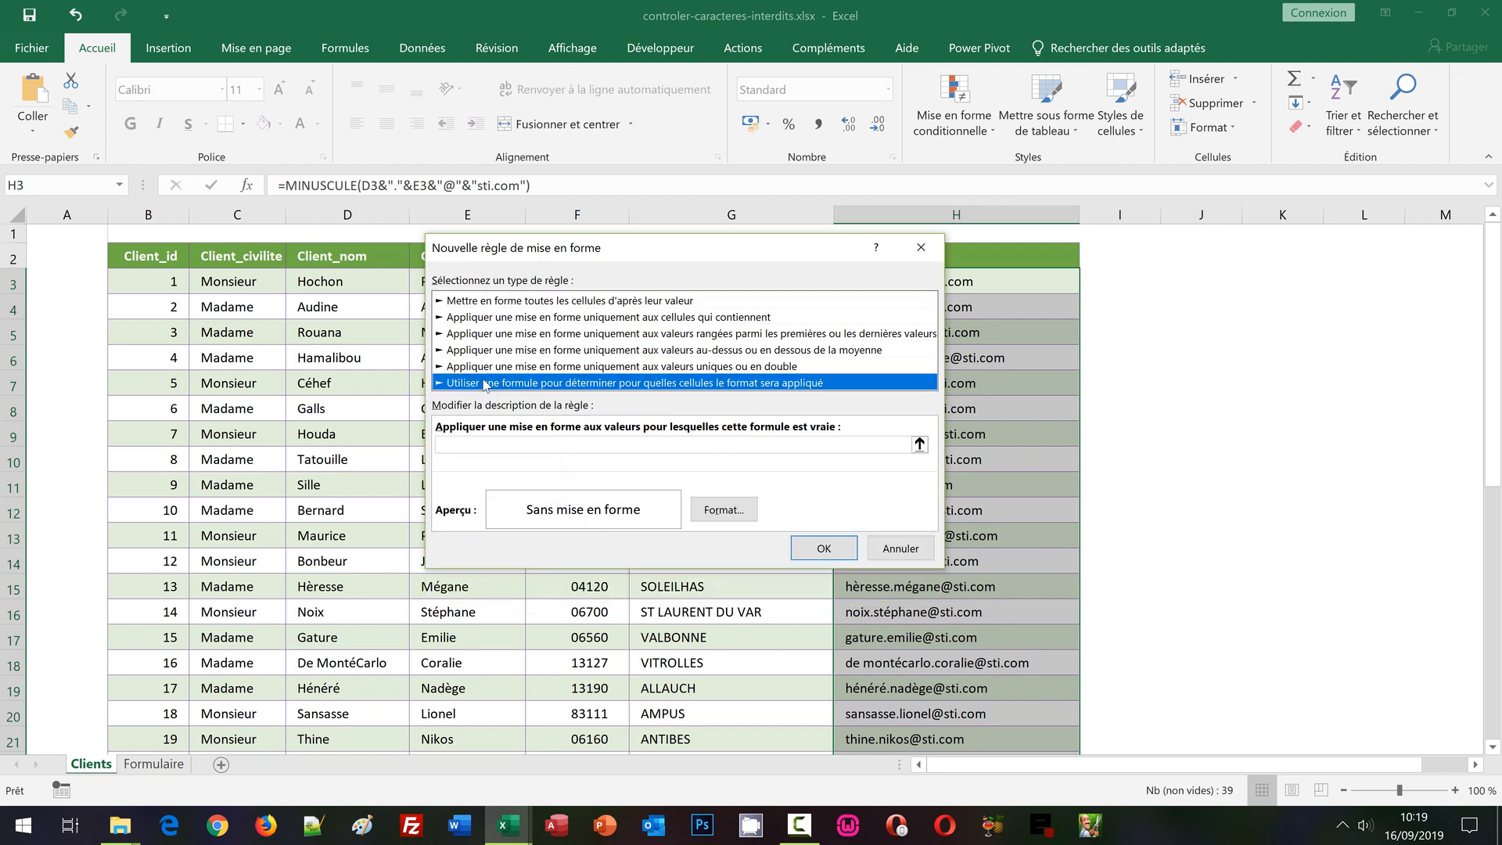
pyautogui.click(470, 444)
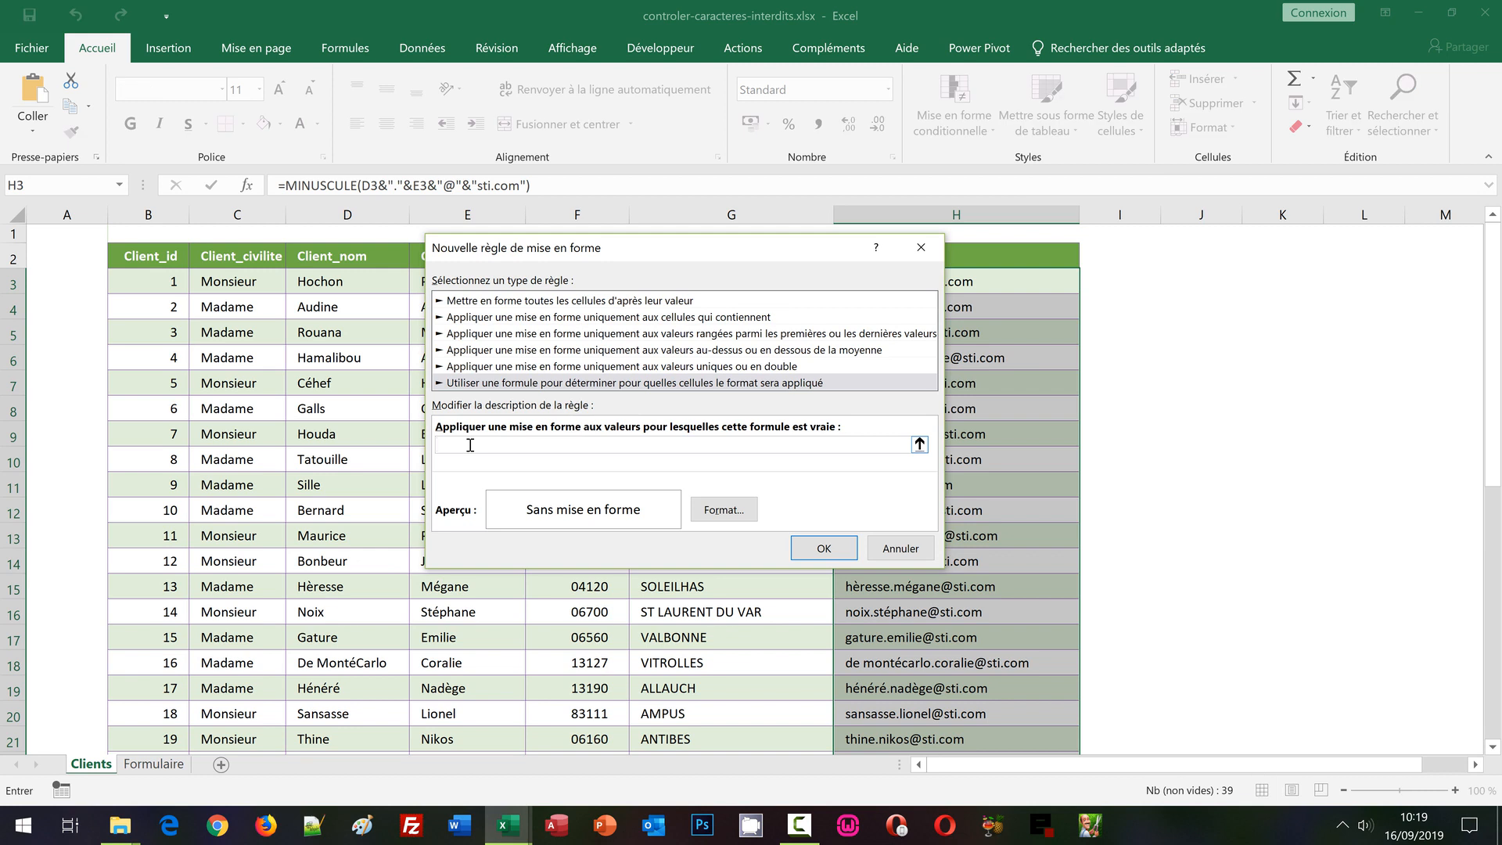
# Start the rule formula with =SommeProd((, removing an accidental range reference
pyautogui.write('=')
pyautogui.hotkey('shift', 'Up')
pyautogui.press('BackSpace')
pyautogui.press('BackSpace')
pyautogui.press('BackSpace')
pyautogui.press('BackSpace')
pyautogui.press('BackSpace')
pyautogui.press('BackSpace')
pyautogui.press('BackSpace')
pyautogui.press('BackSpace')
pyautogui.press('BackSpace')
pyautogui.write('SommeProd(')
# Add a relative H3<>"" non-empty test followed by )*( to the formula
pyautogui.click(1030, 286)
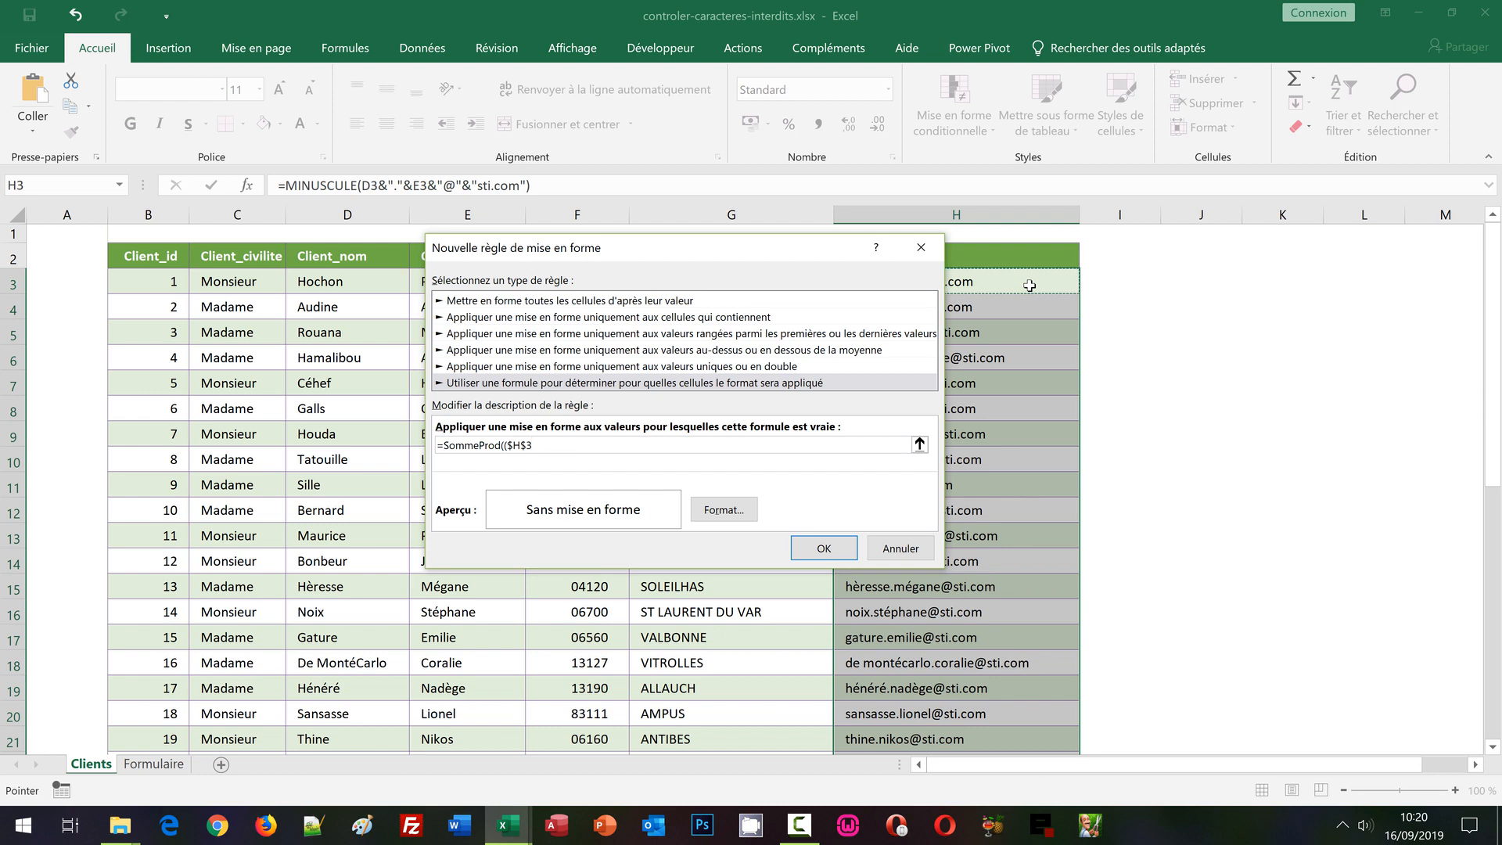
pyautogui.press('F4')
pyautogui.press('F4')
pyautogui.press('F4')
pyautogui.write('<>""')
pyautogui.write(')*(')
# Append EstErreur(Cherche(Stxt( to the formula, correcting the Stxt typo
pyautogui.write('EstErreur(')
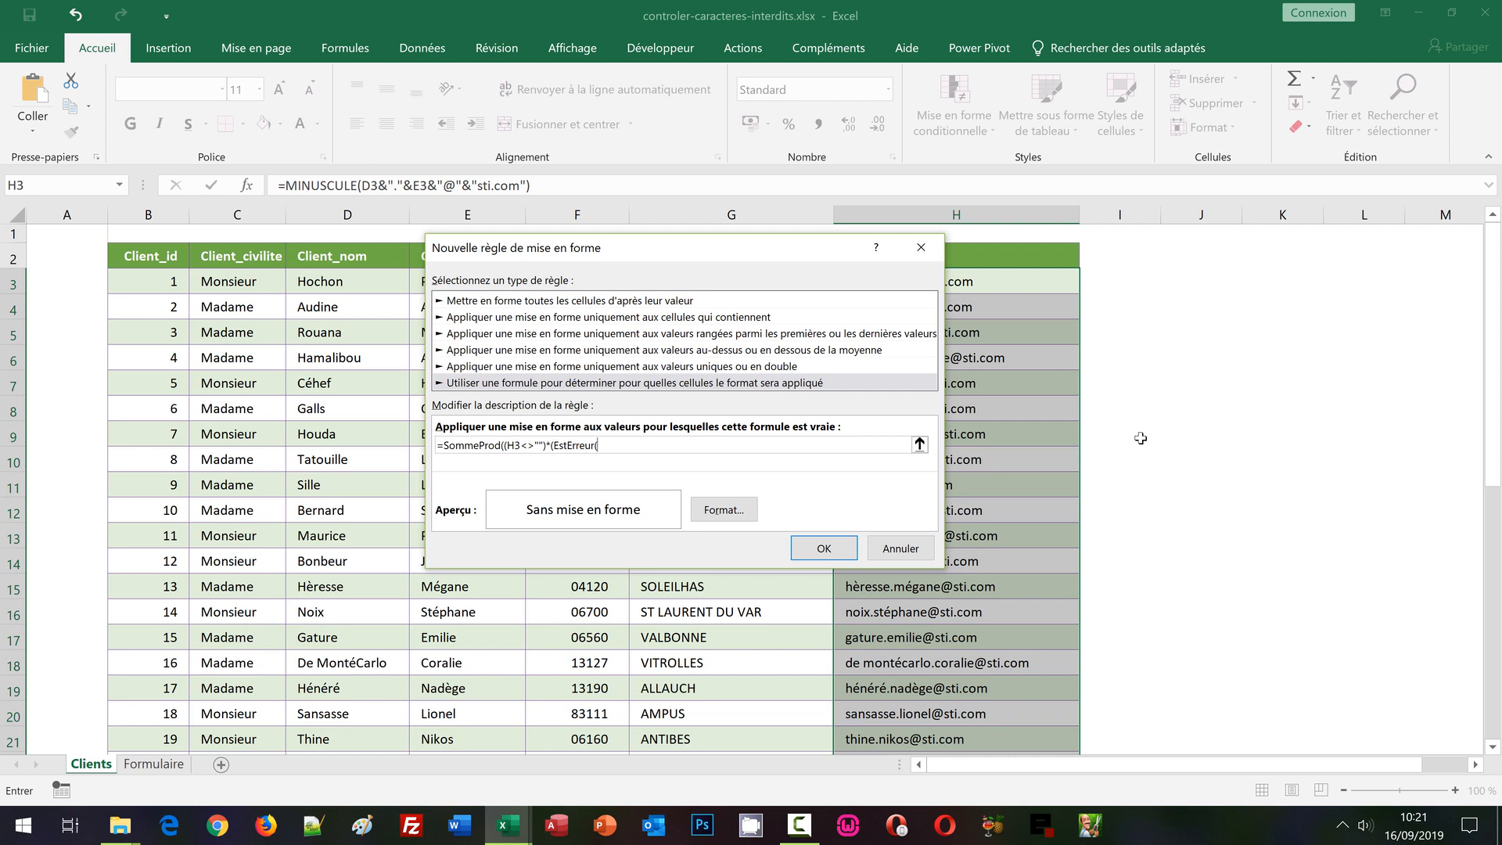
pyautogui.write('C')
pyautogui.write('herche(')
pyautogui.write('Stct')
pyautogui.press('BackSpace')
pyautogui.press('BackSpace')
pyautogui.write('xt')
# Give Stxt relative H3 and the position sequence ;Ligne(Indirect("1:" & NbCar(
pyautogui.click(1033, 284)
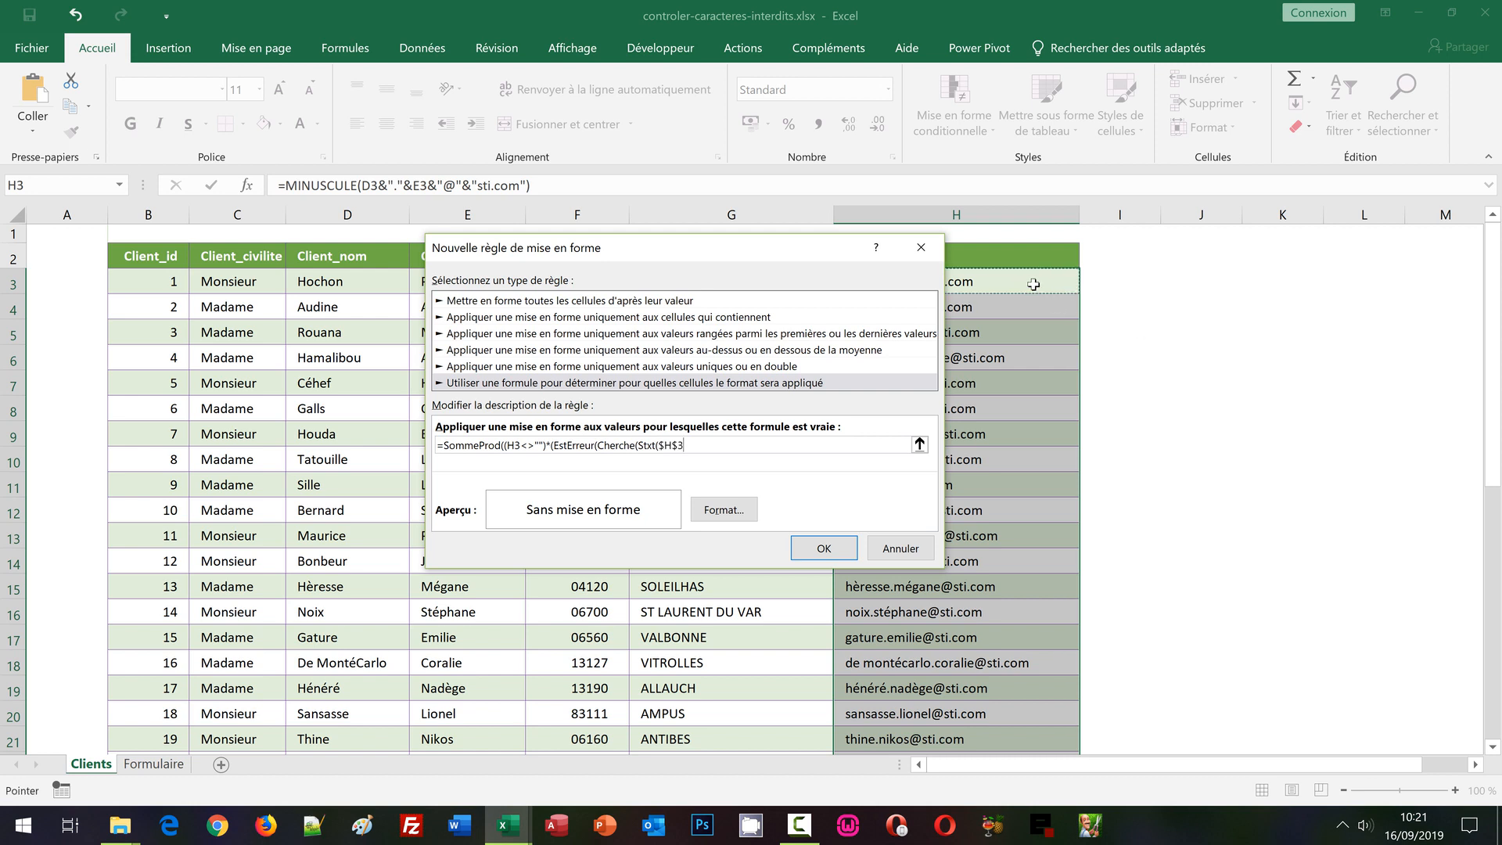
pyautogui.press('F4')
pyautogui.press('F4')
pyautogui.press('F4')
pyautogui.write(';')
pyautogui.write('Ligne')
pyautogui.write('Indirect')
pyautogui.write('("1:')
pyautogui.write('" & NbCar(')
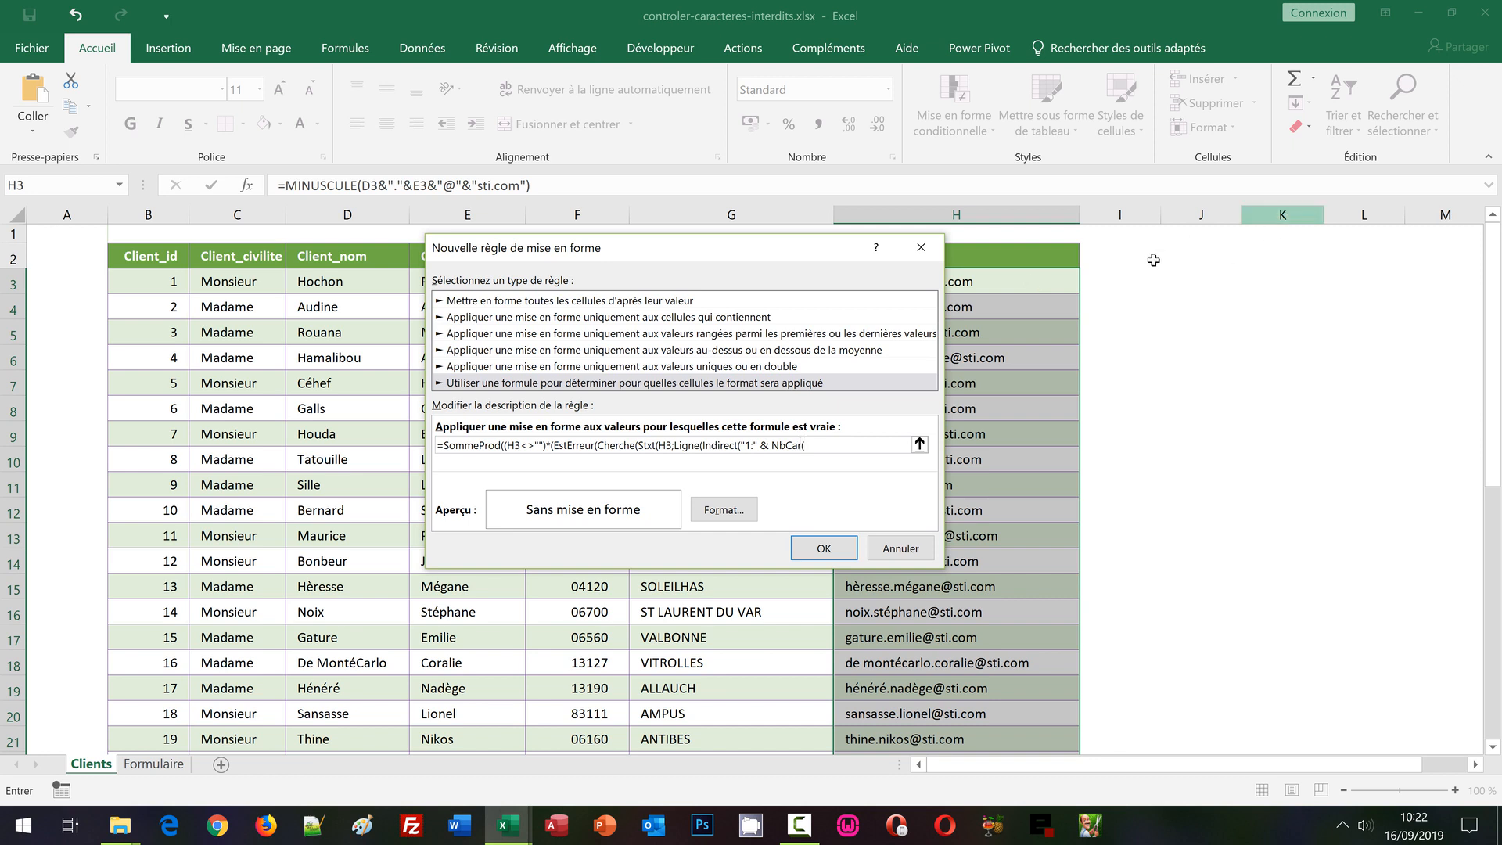
# Finish the formula with relative H3, the accented-character list, =Faux and closing parentheses
pyautogui.click(1026, 281)
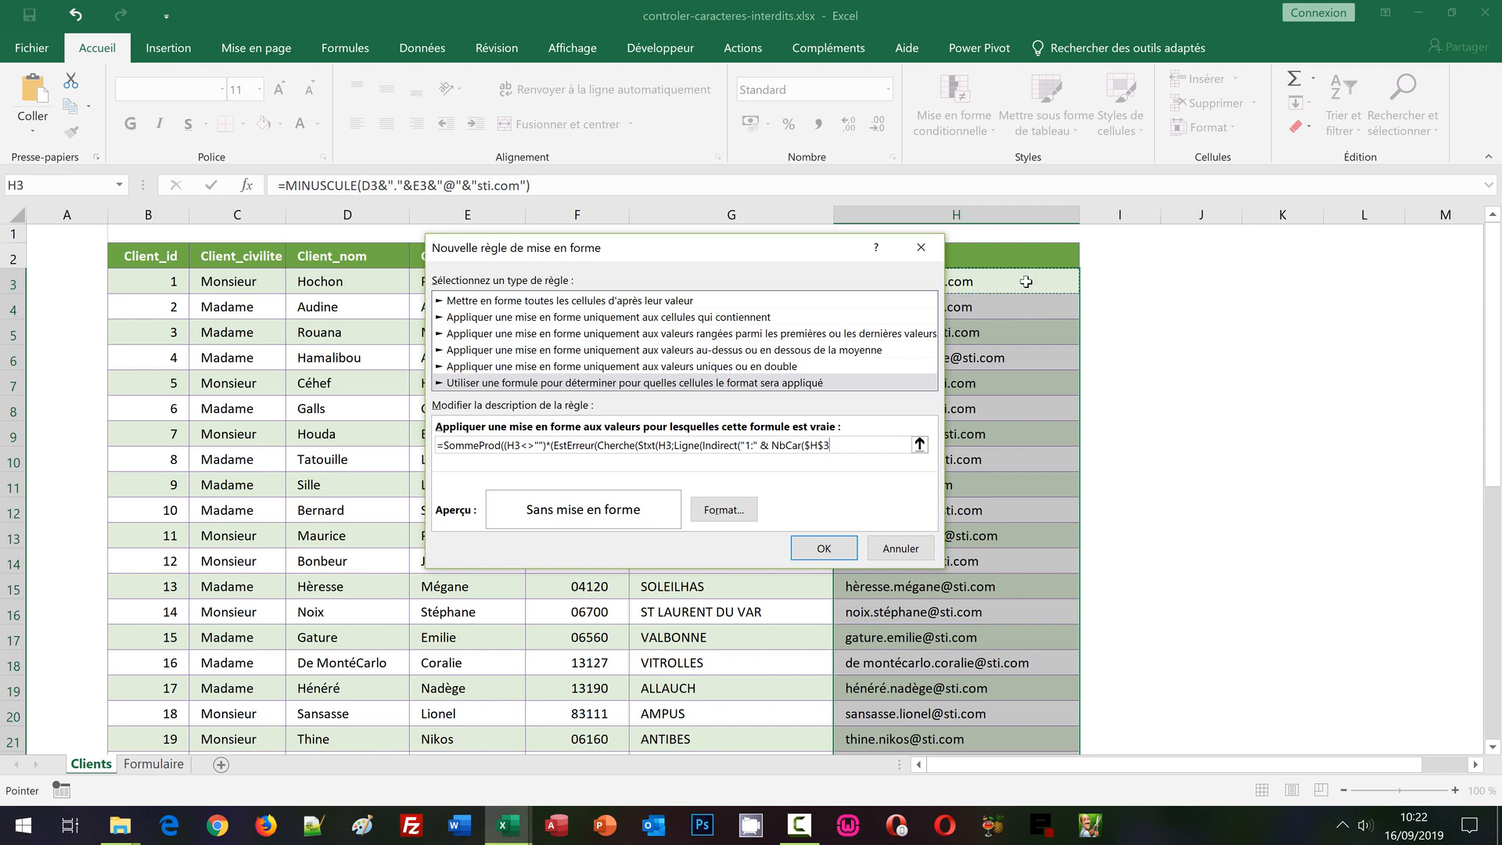
pyautogui.press('F4')
pyautogui.press('F4')
pyautogui.press('F4')
pyautogui.write(')')
pyautogui.write(')')
pyautogui.write(')')
pyautogui.write('1')
pyautogui.write(')')
pyautogui.write('"')
pyautogui.write('é')
pyautogui.write('è')
pyautogui.write('ê')
pyautogui.write('î')
pyautogui.write('à')
pyautogui.write('ù')
pyautogui.write('"')
pyautogui.write(')')
pyautogui.write('=Faux')
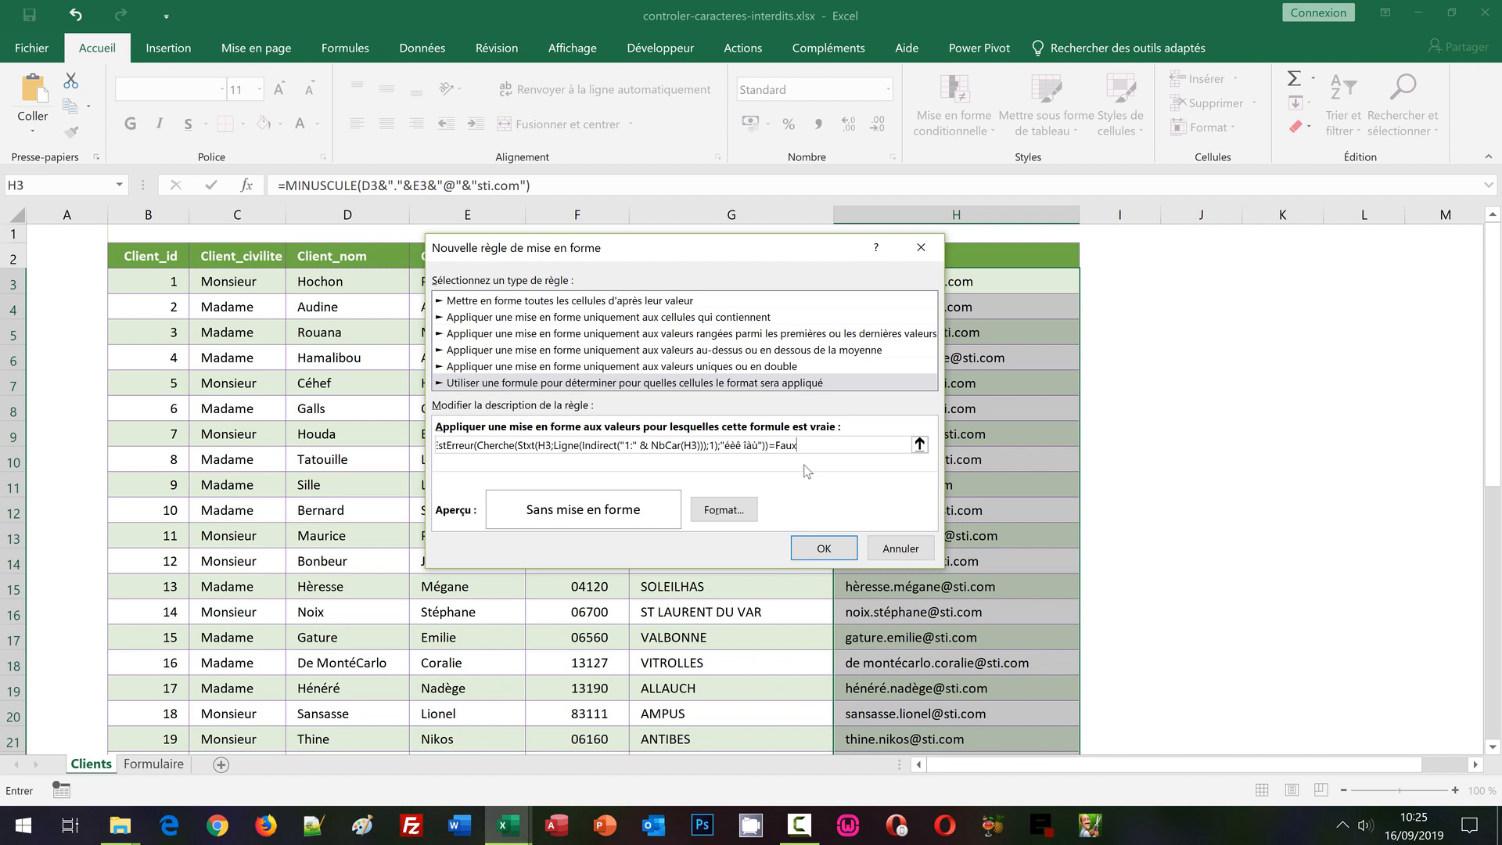
pyautogui.write('))')
# Give the accented-mail rule a dark red fill with white font and apply it to Client_mail
pyautogui.click(722, 509)
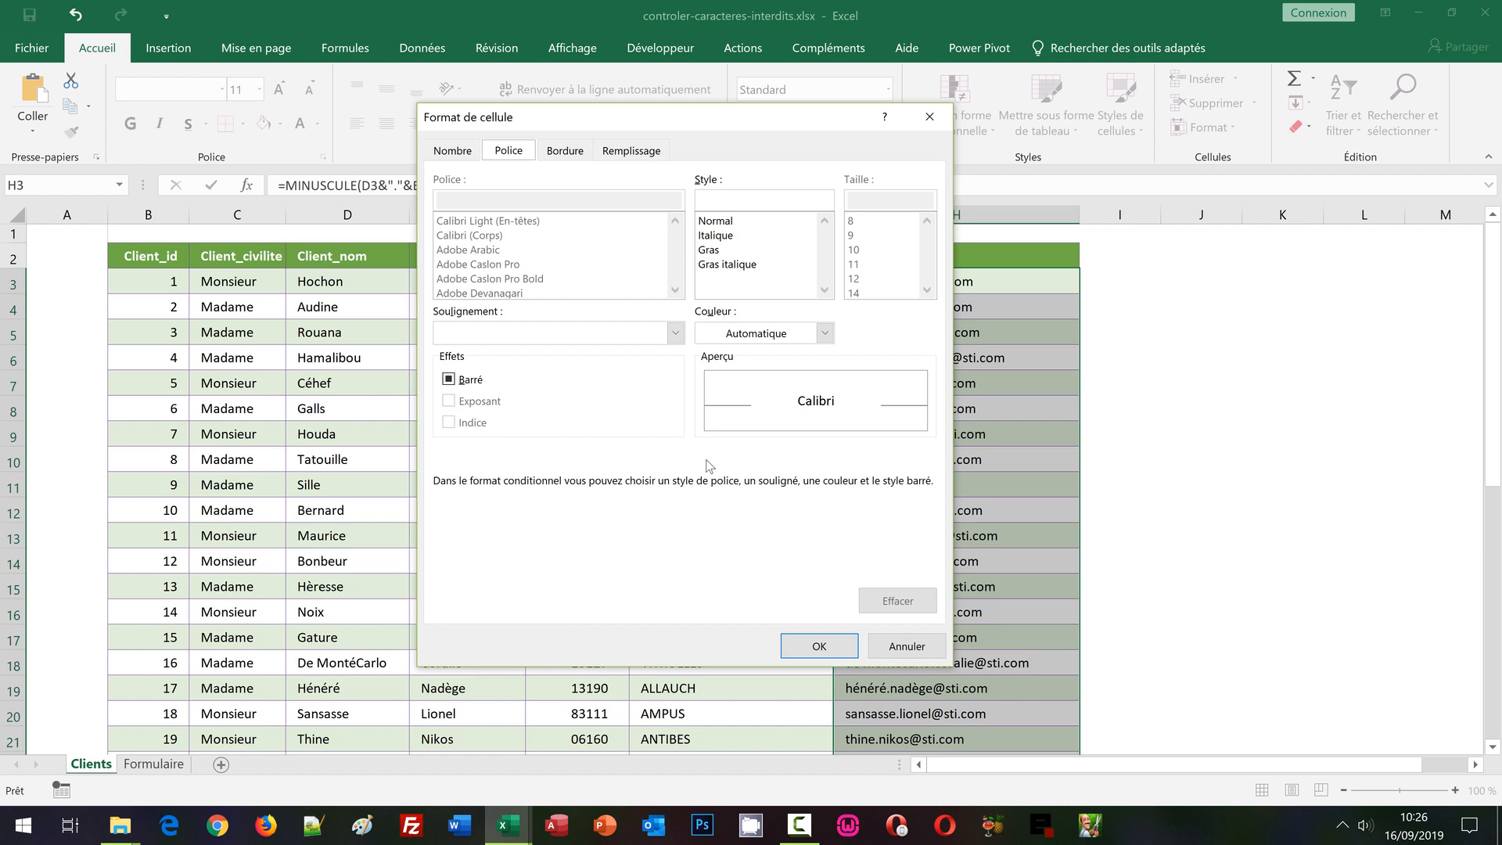
pyautogui.click(623, 154)
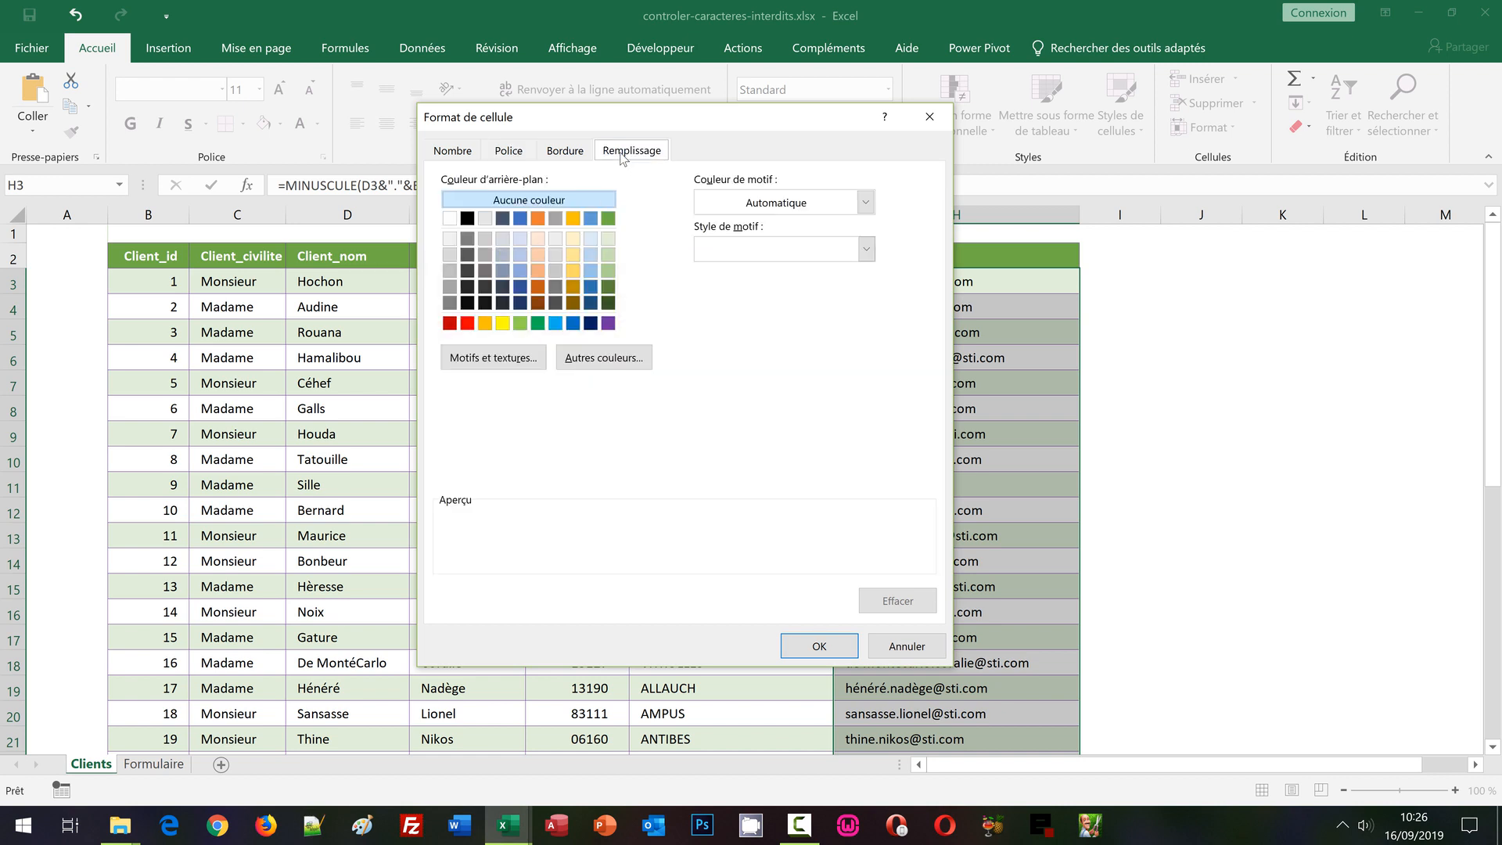
pyautogui.click(450, 323)
pyautogui.click(524, 155)
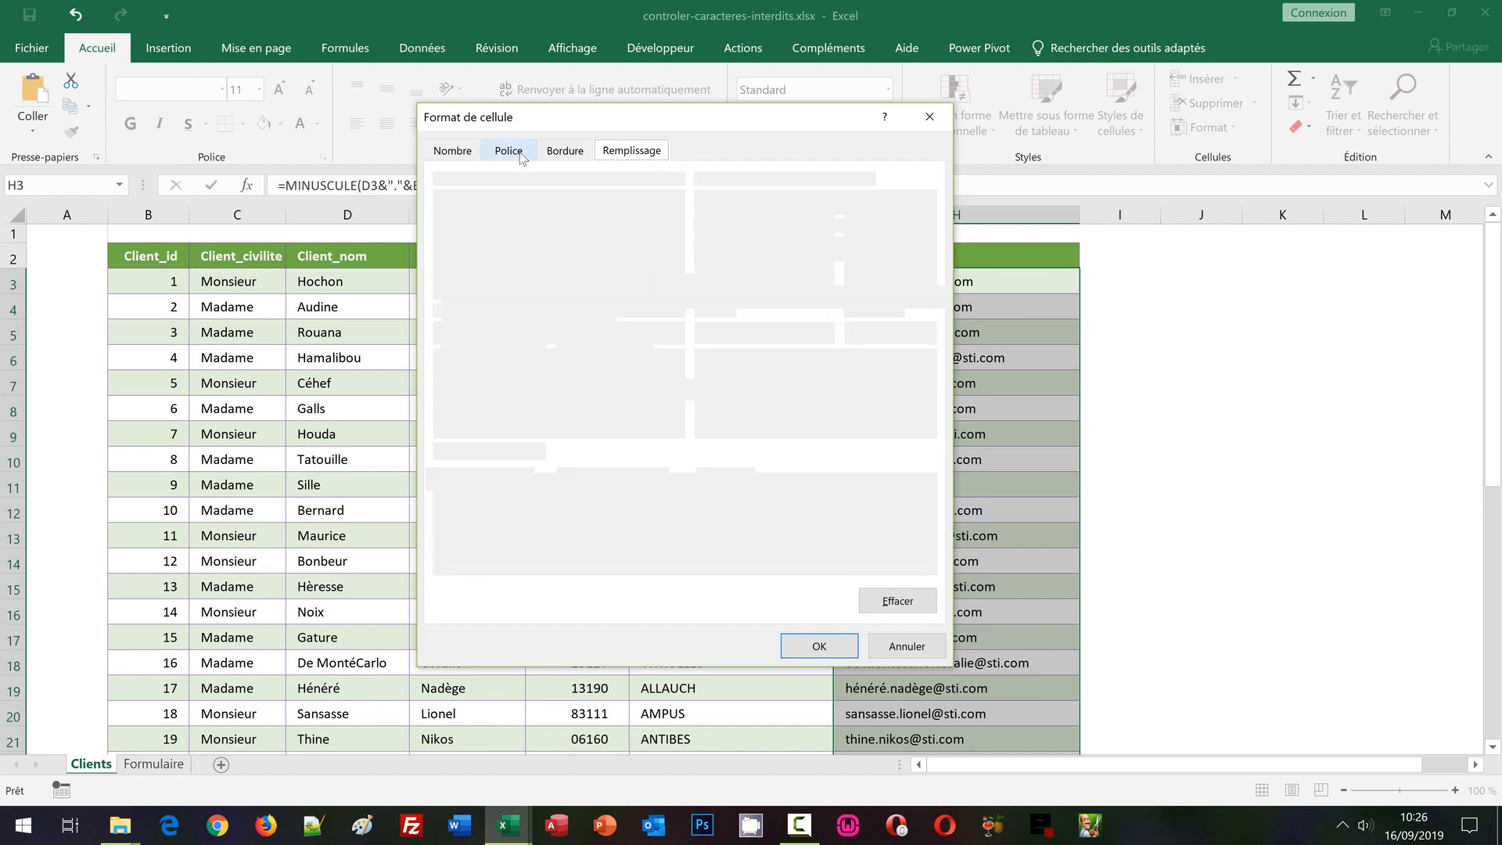
pyautogui.click(737, 335)
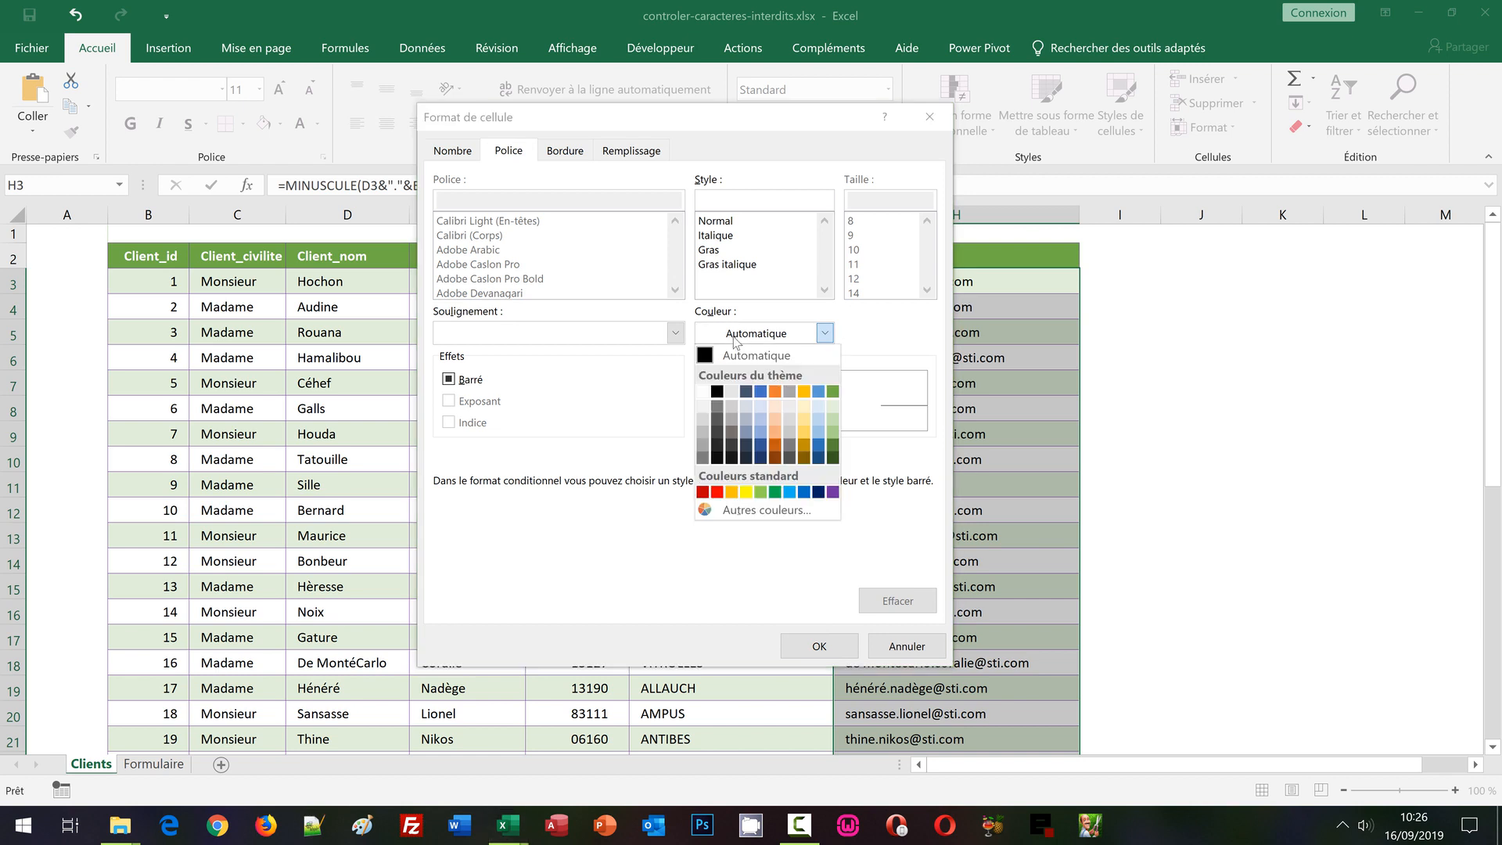
pyautogui.click(703, 407)
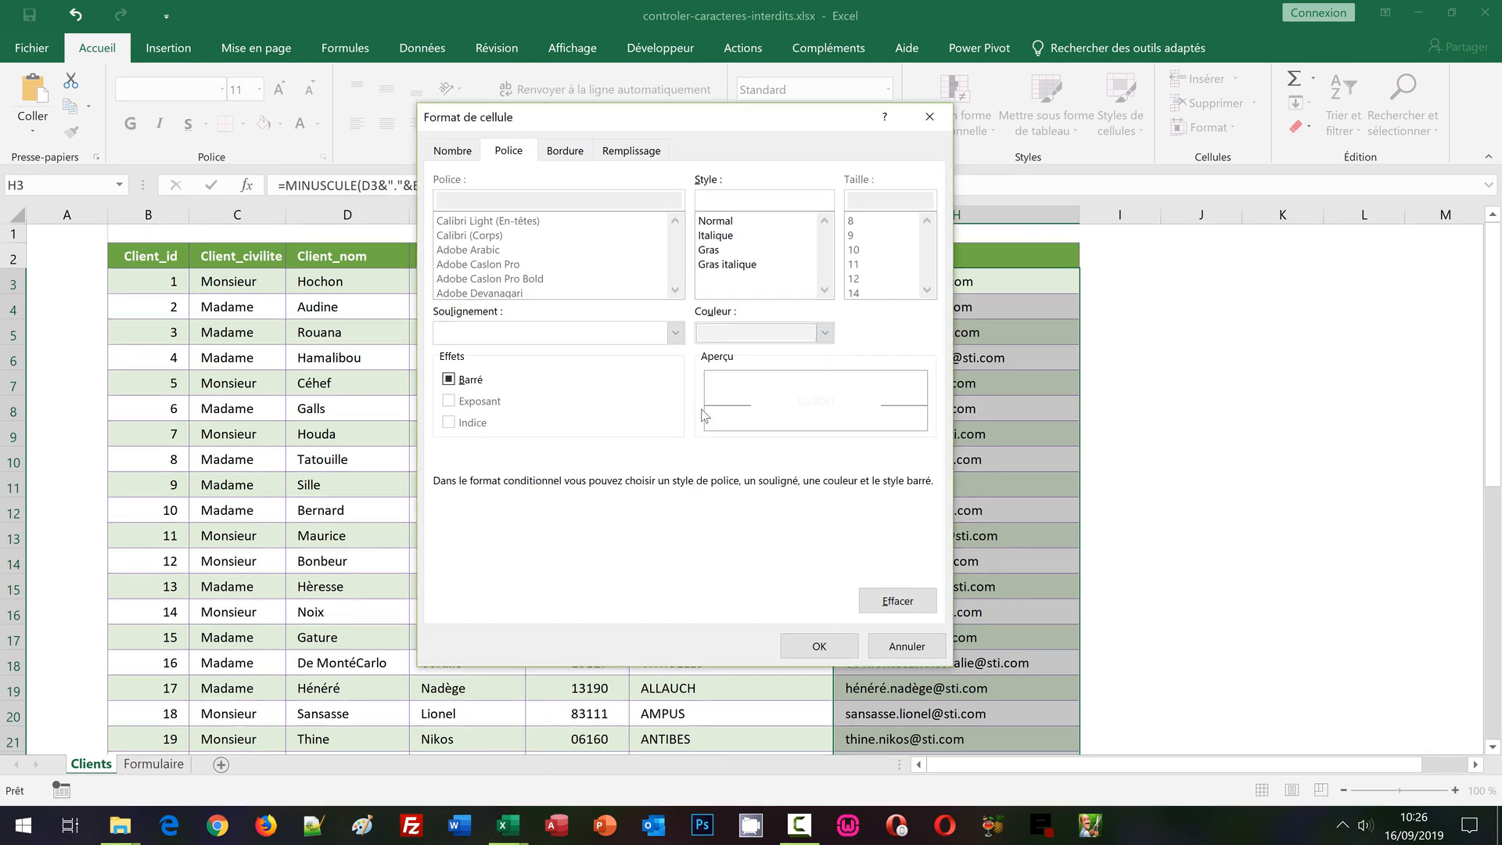
pyautogui.click(819, 646)
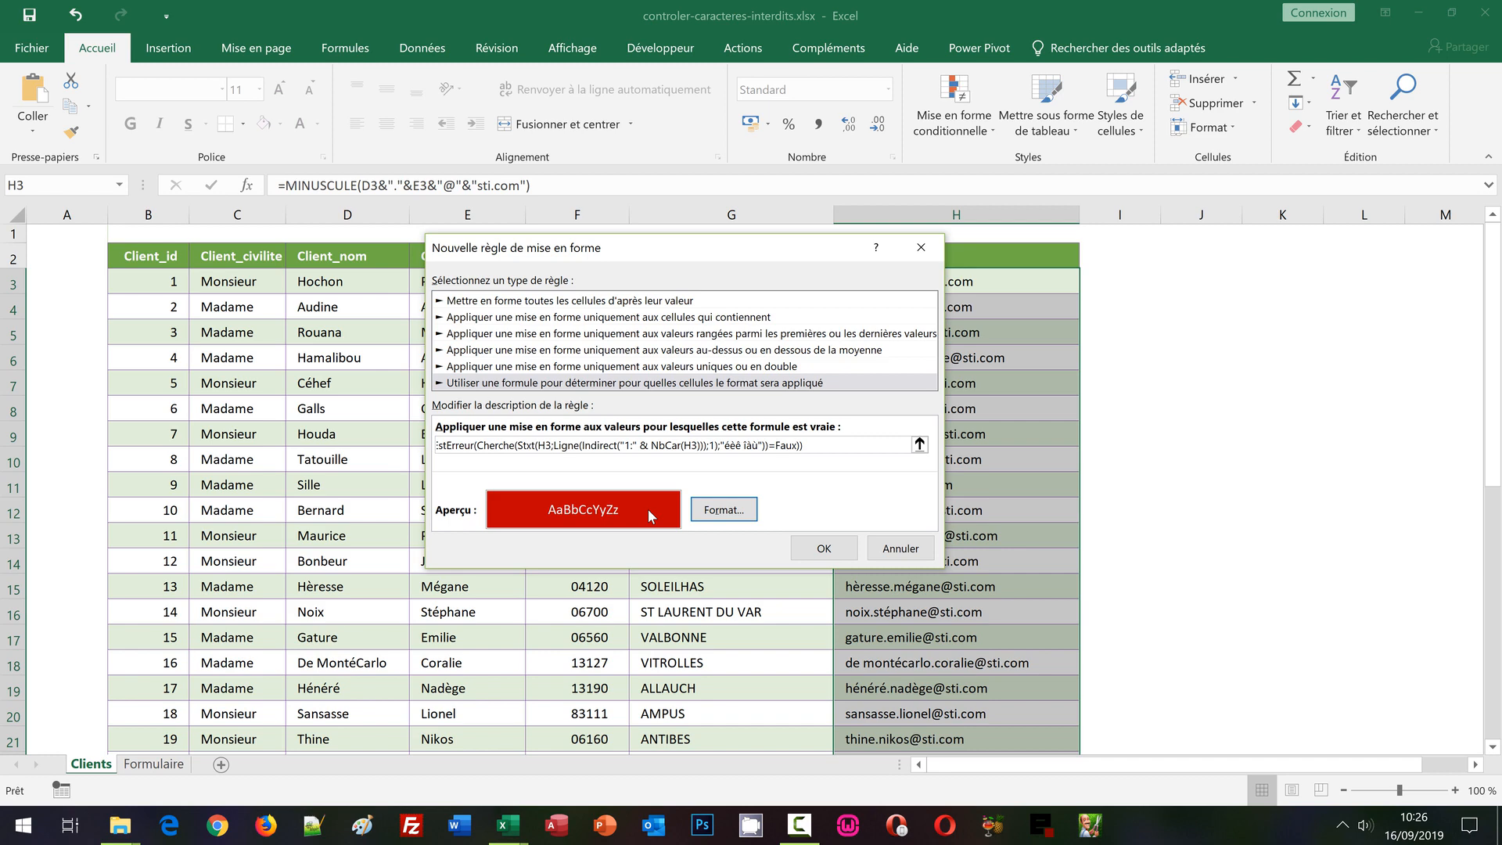
pyautogui.click(815, 544)
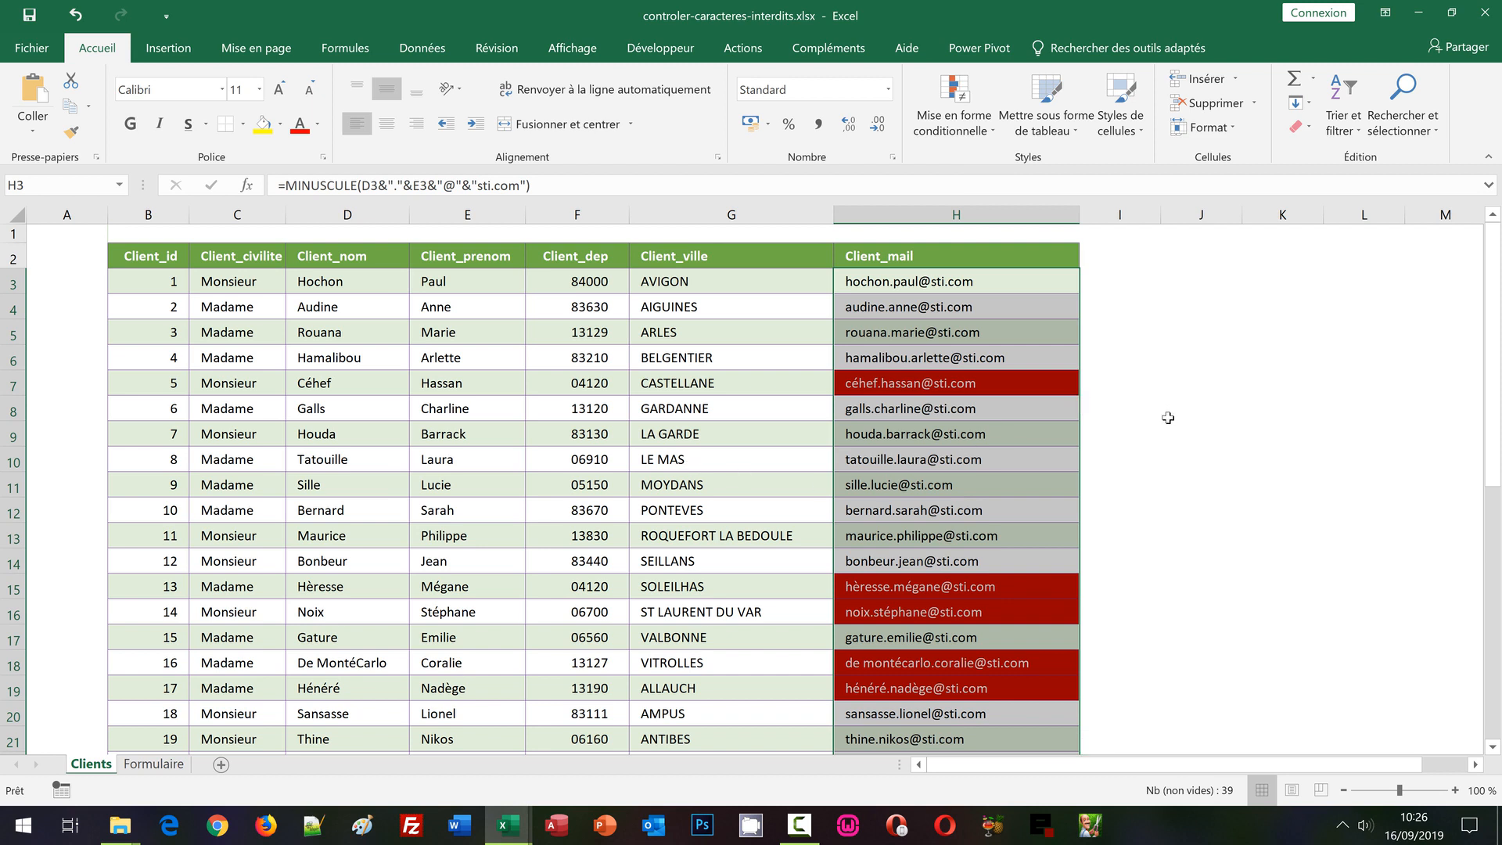
# Change the first name in E8 from Charline to Chàrline so her address in H8 turns red
pyautogui.click(1119, 431)
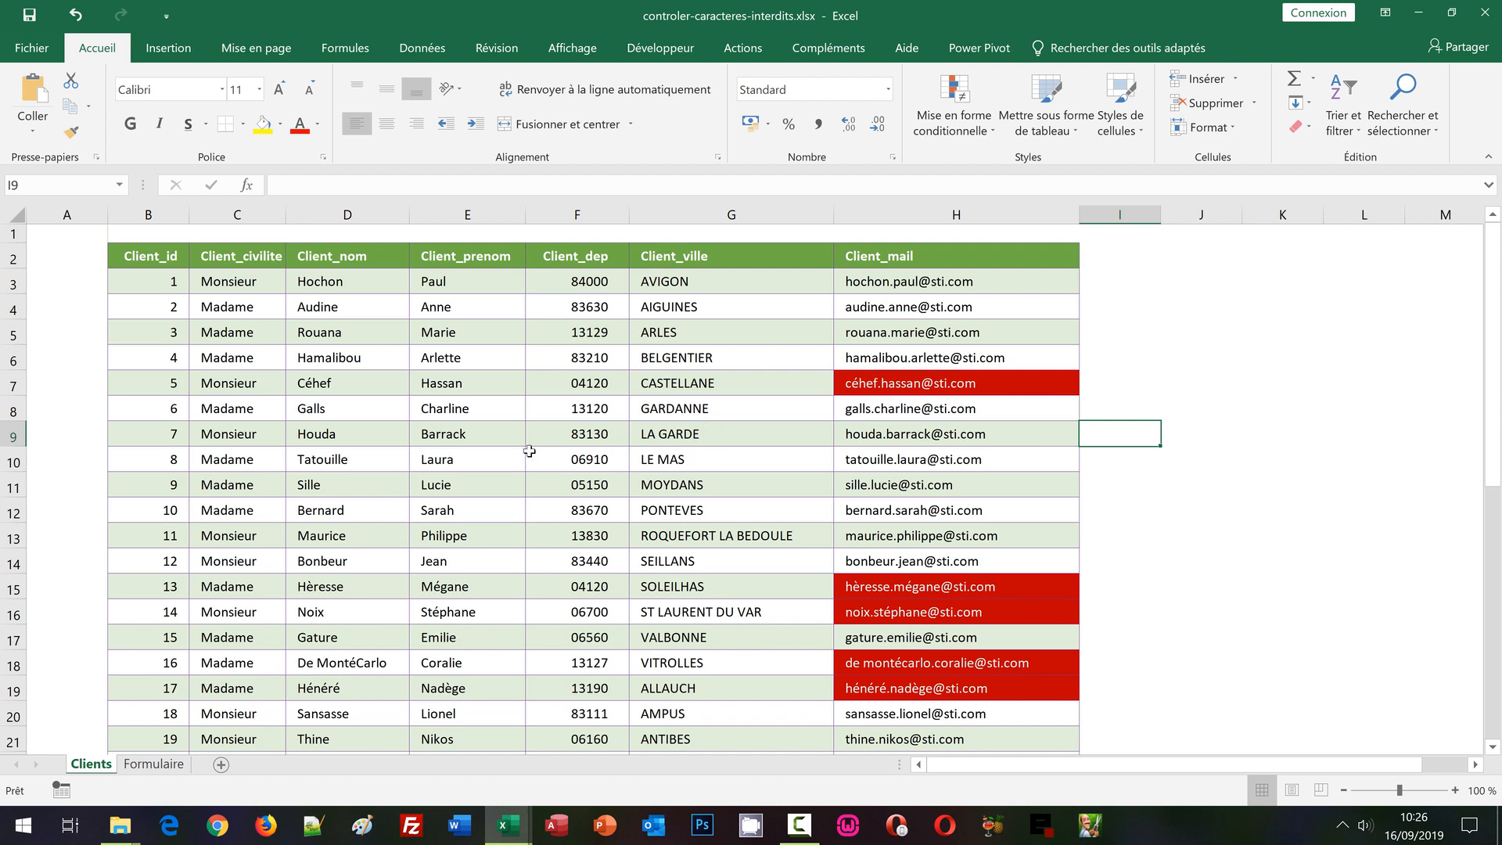
pyautogui.doubleClick(435, 405)
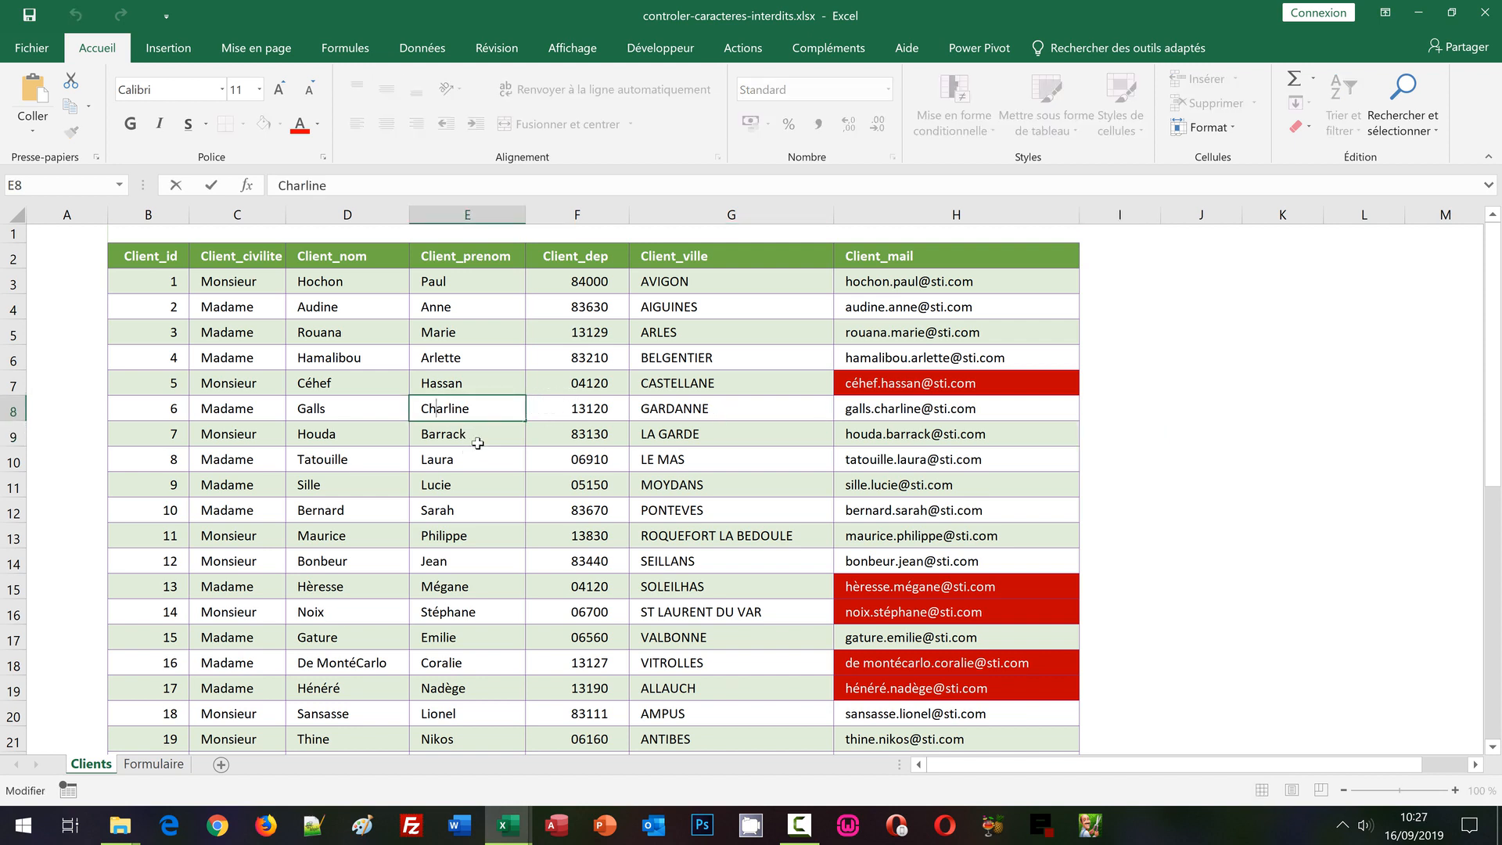
pyautogui.press('Delete')
pyautogui.write('à')
pyautogui.press('Return')
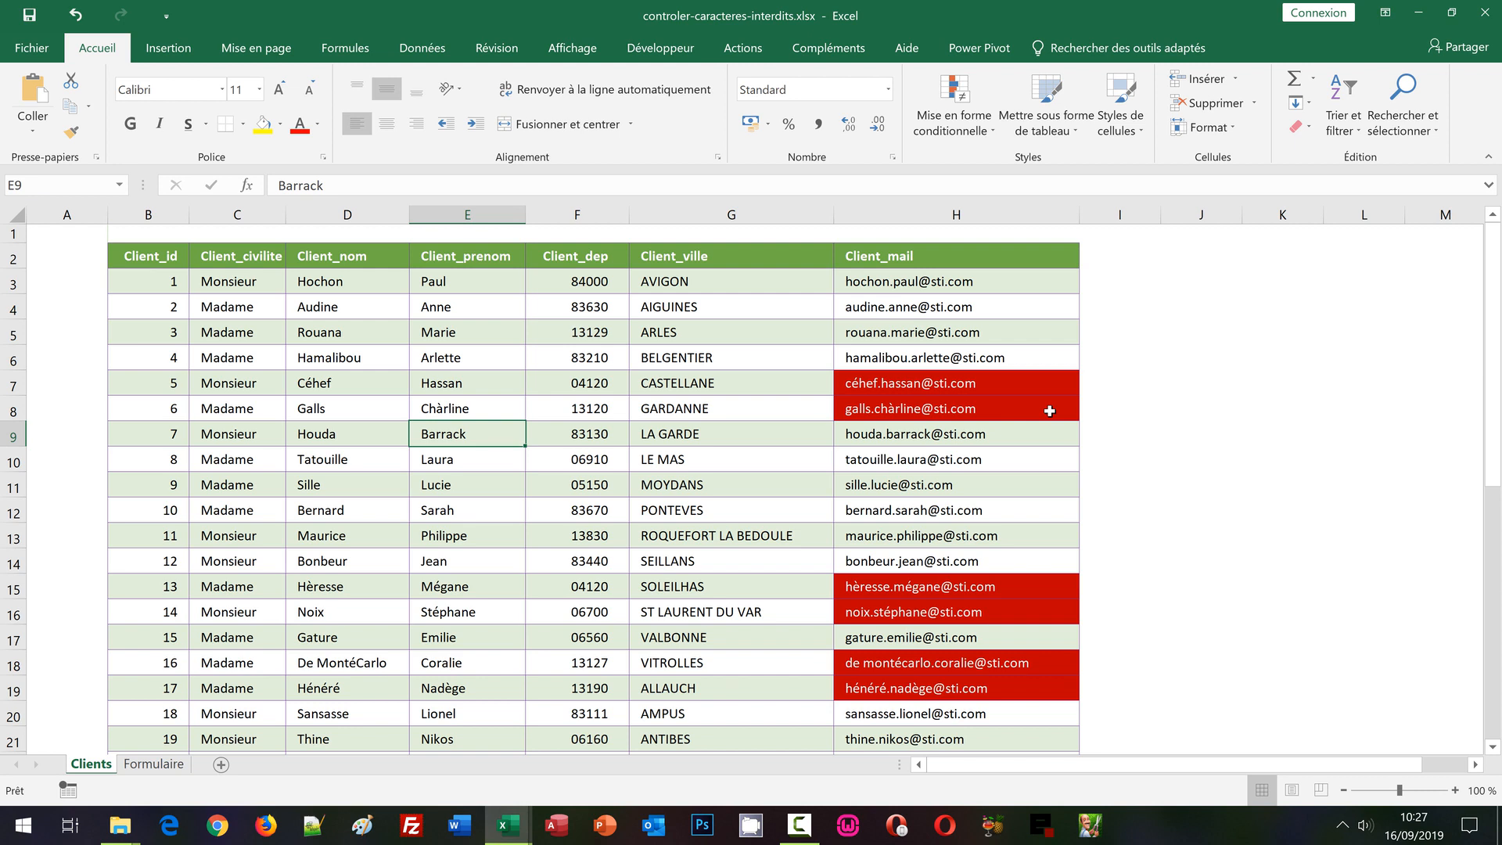
# Select H3 in the Client_mail column and open the conditional formatting rules manager
pyautogui.click(955, 128)
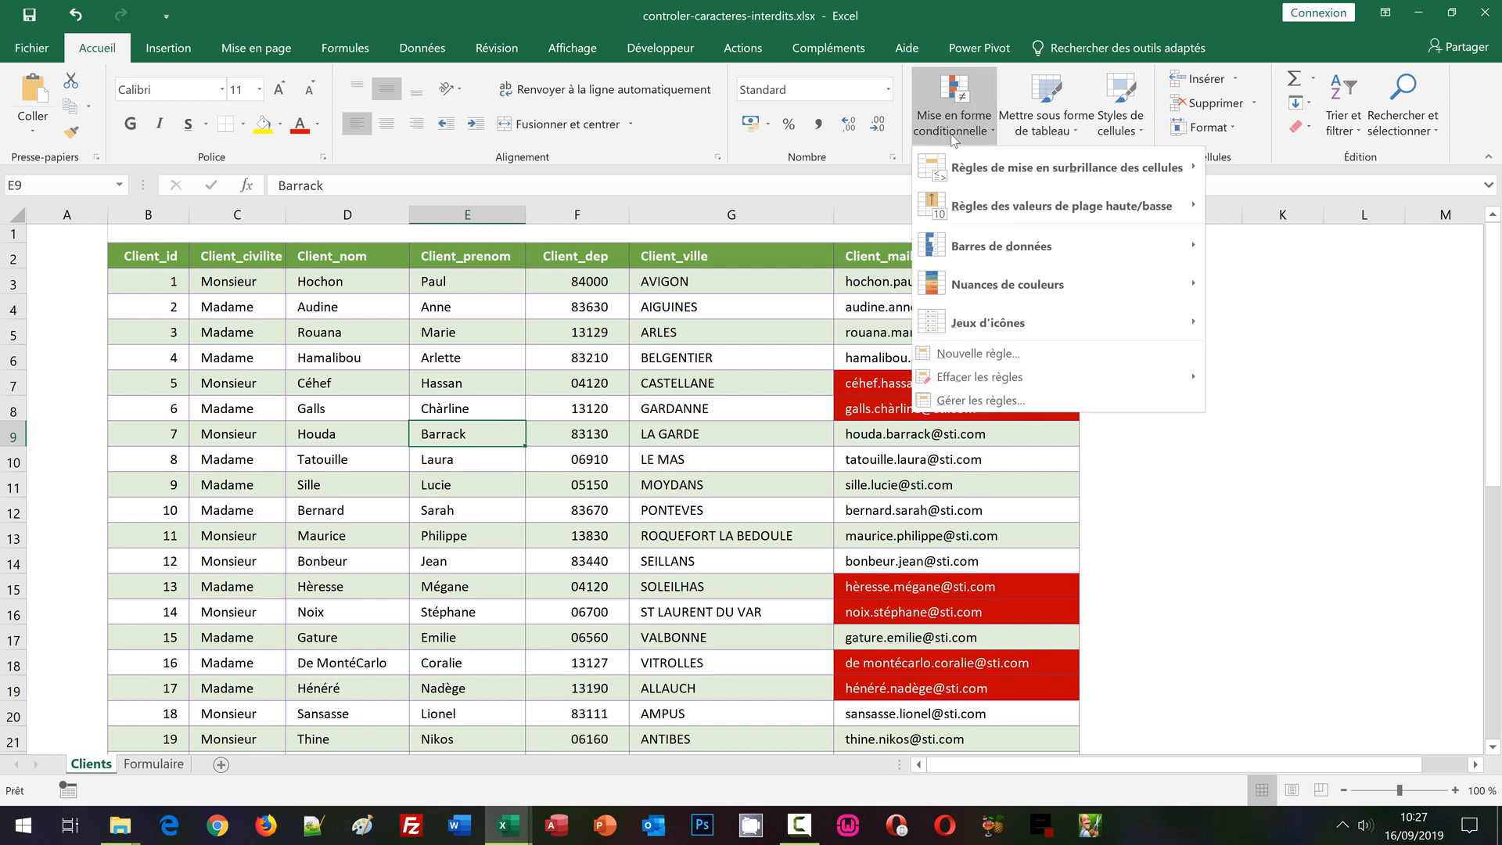
pyautogui.click(957, 400)
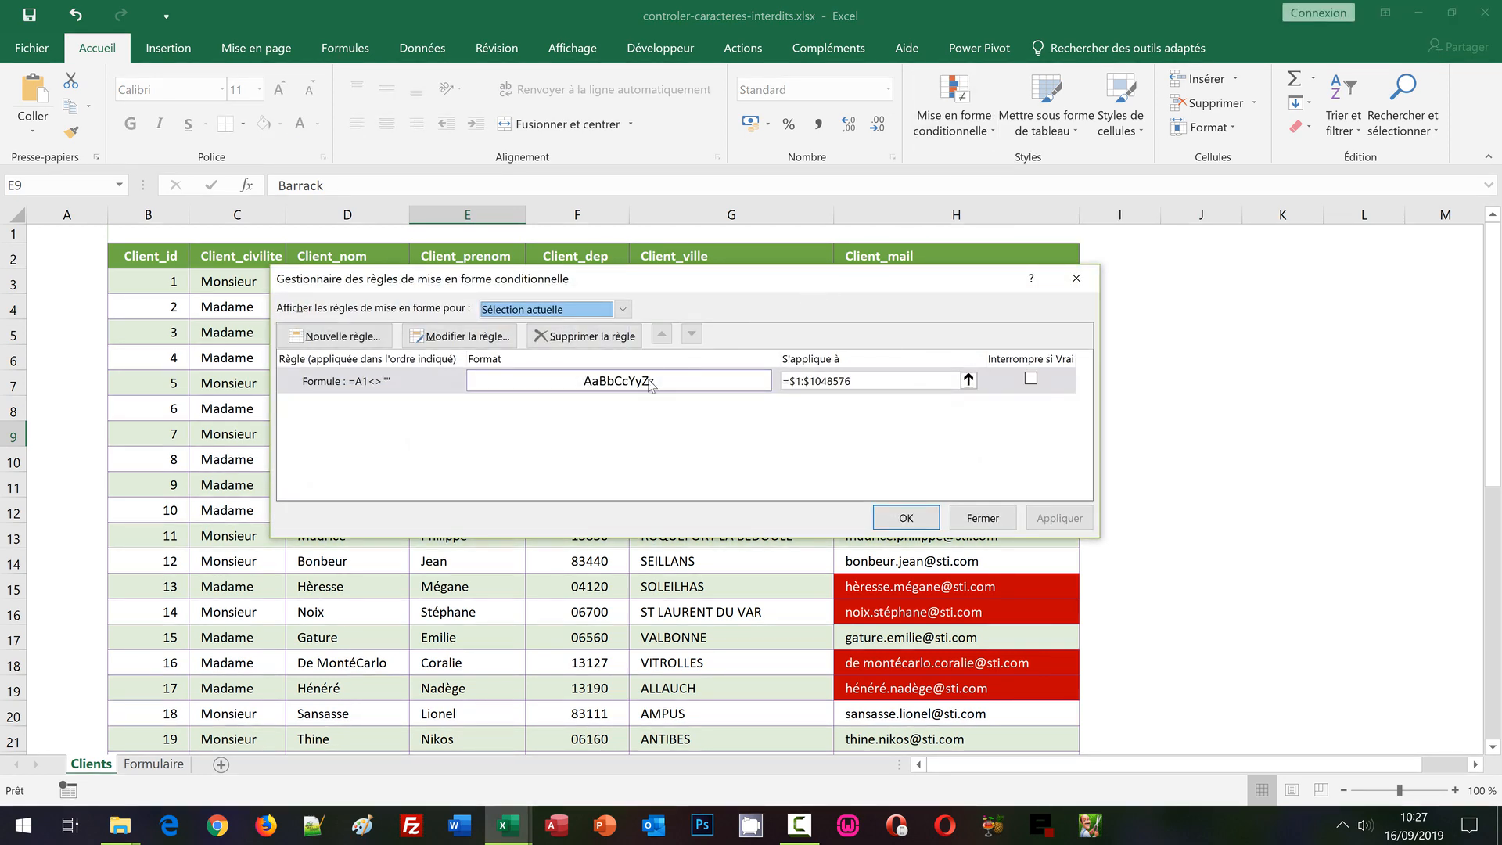
pyautogui.click(1092, 280)
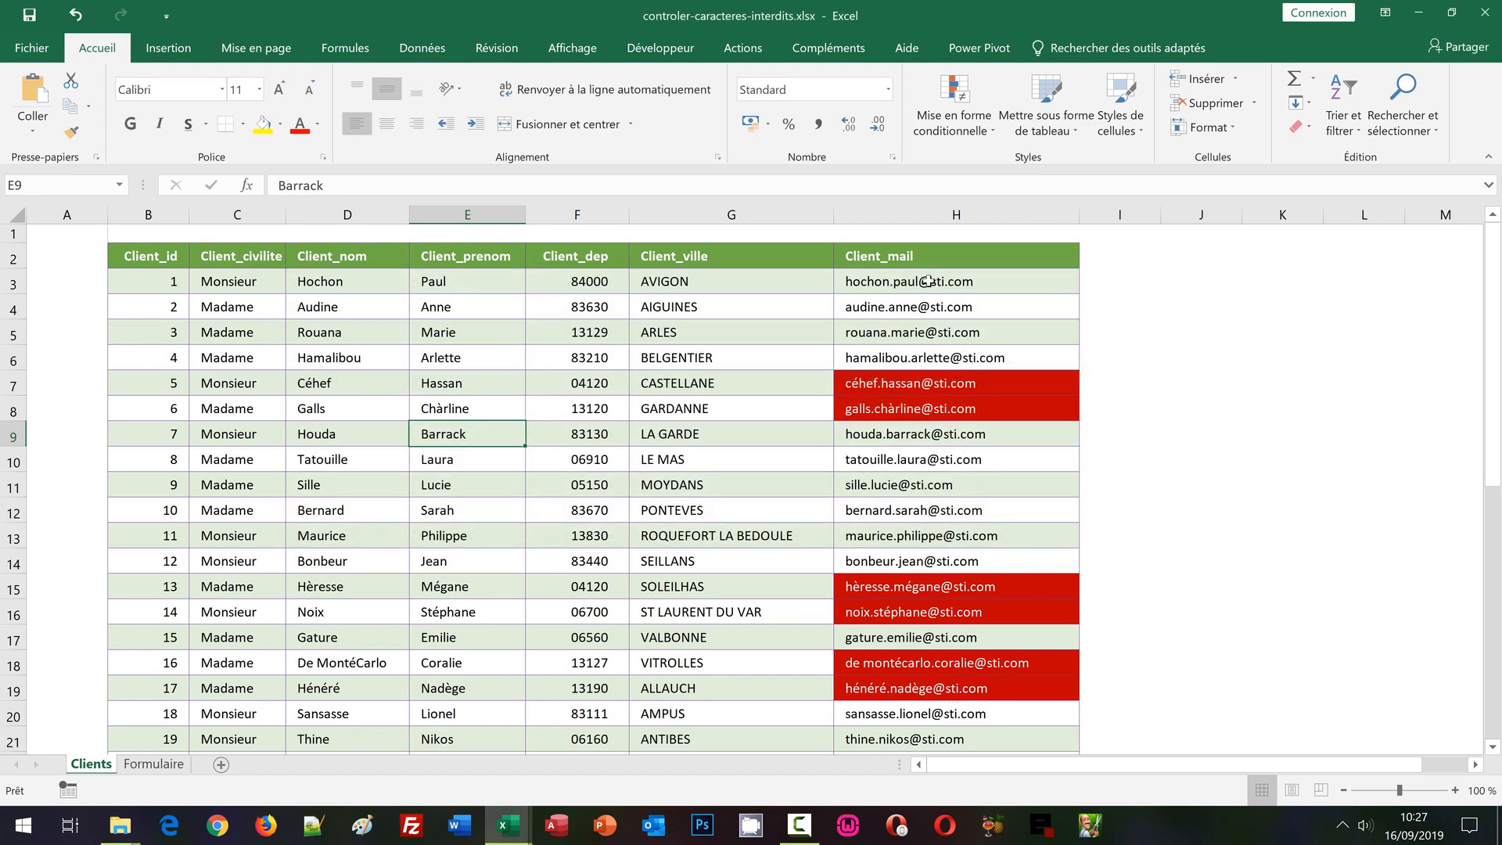
pyautogui.click(927, 282)
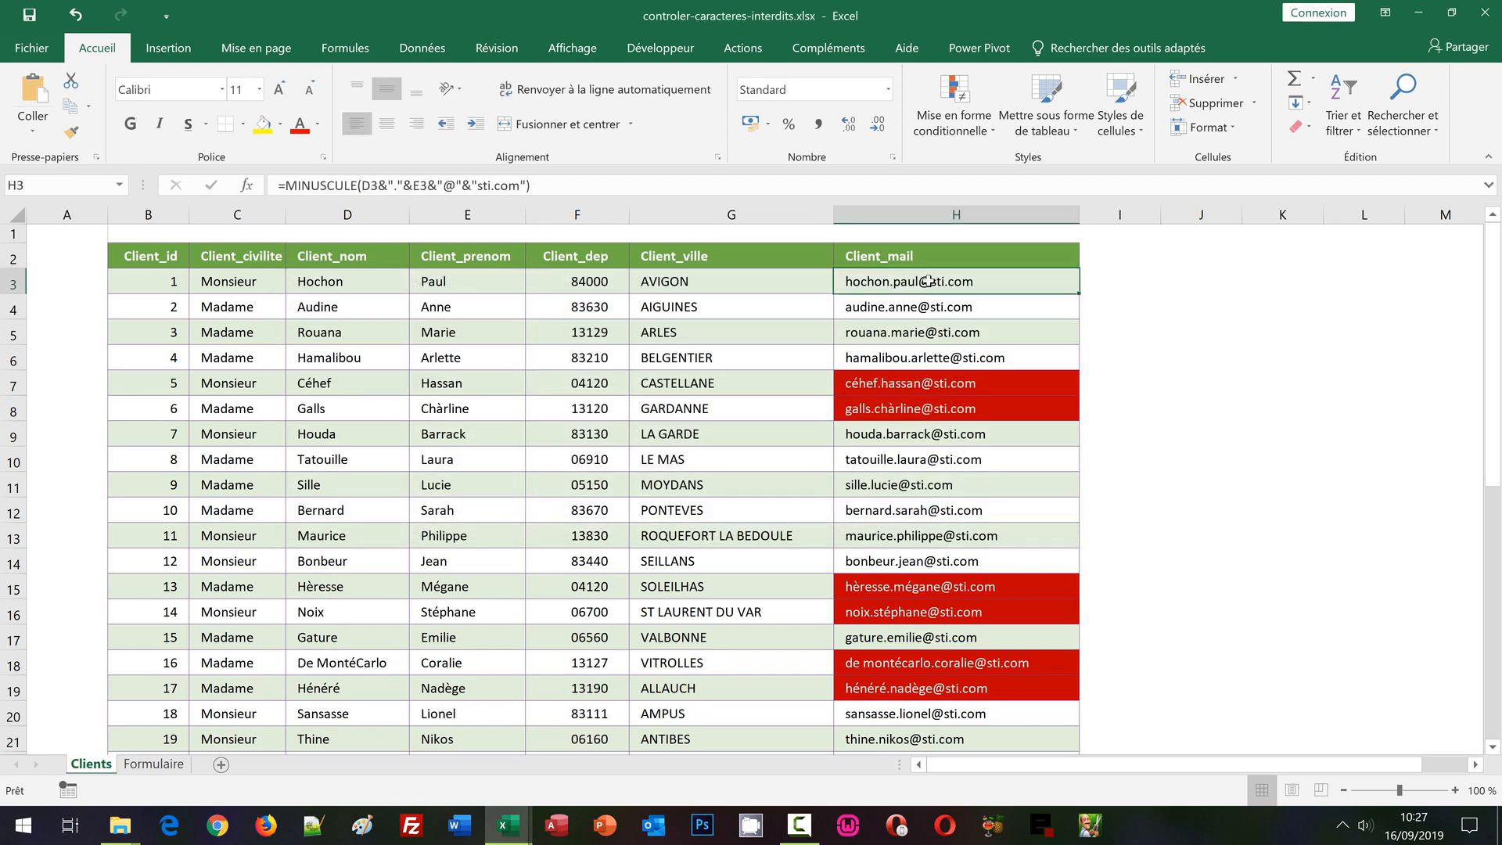
pyautogui.click(964, 138)
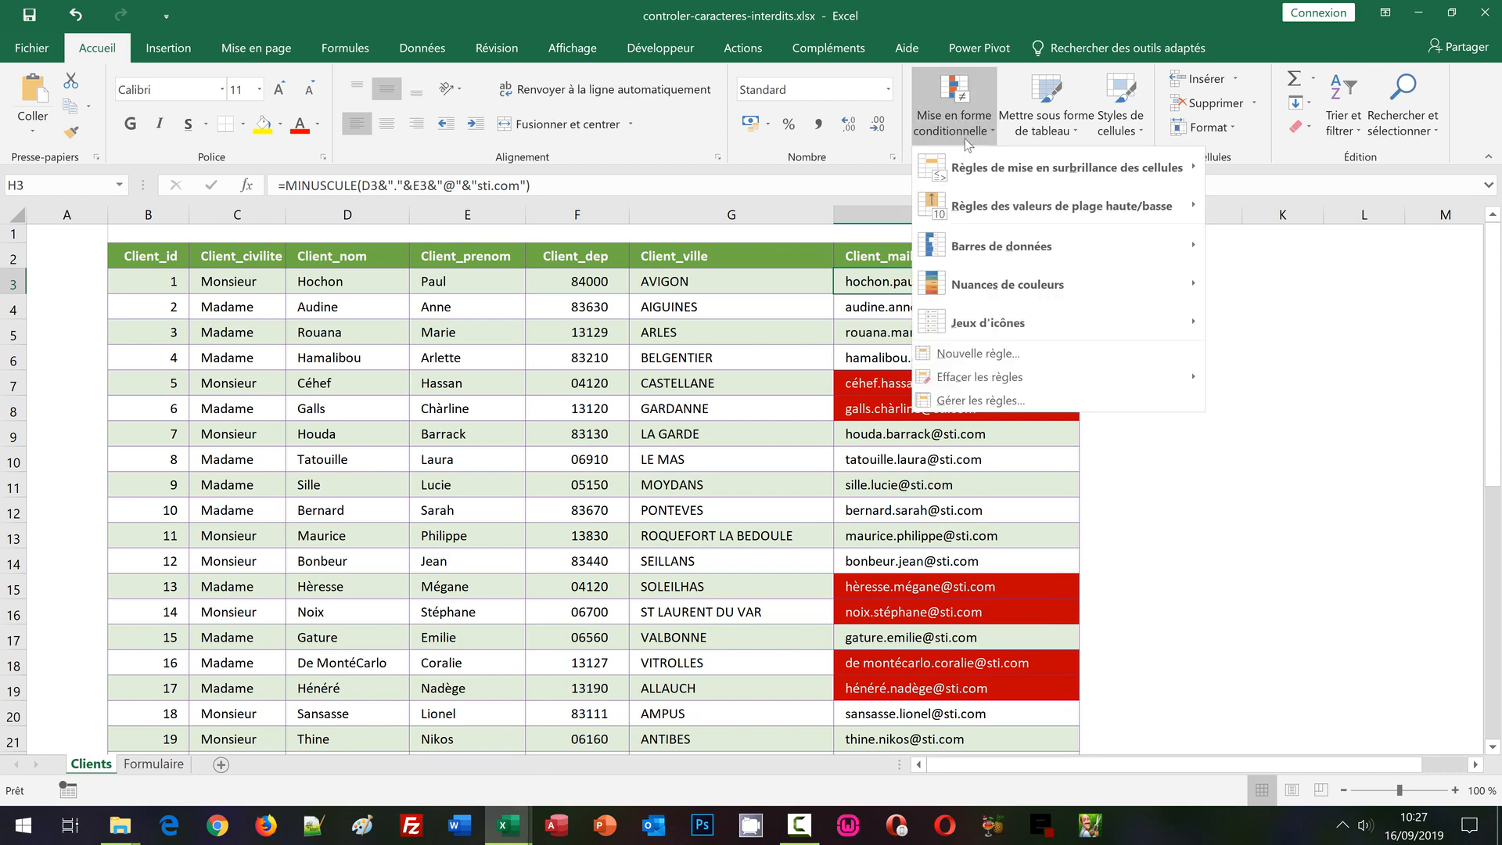
pyautogui.click(976, 403)
# Edit the $H$3:$H$41 red rule and copy its accented-character test formula
pyautogui.click(575, 383)
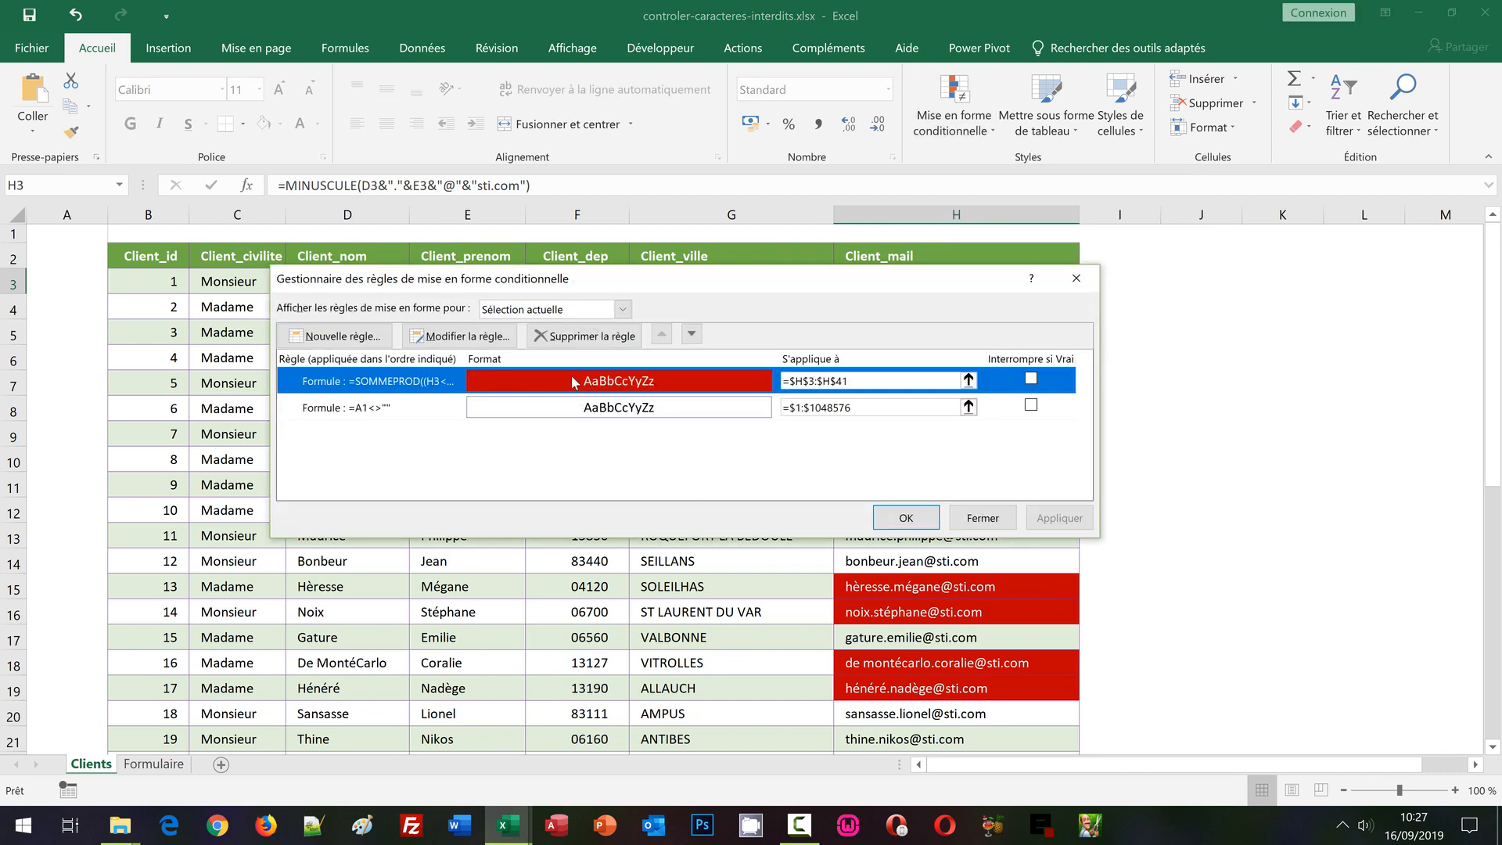
pyautogui.click(475, 338)
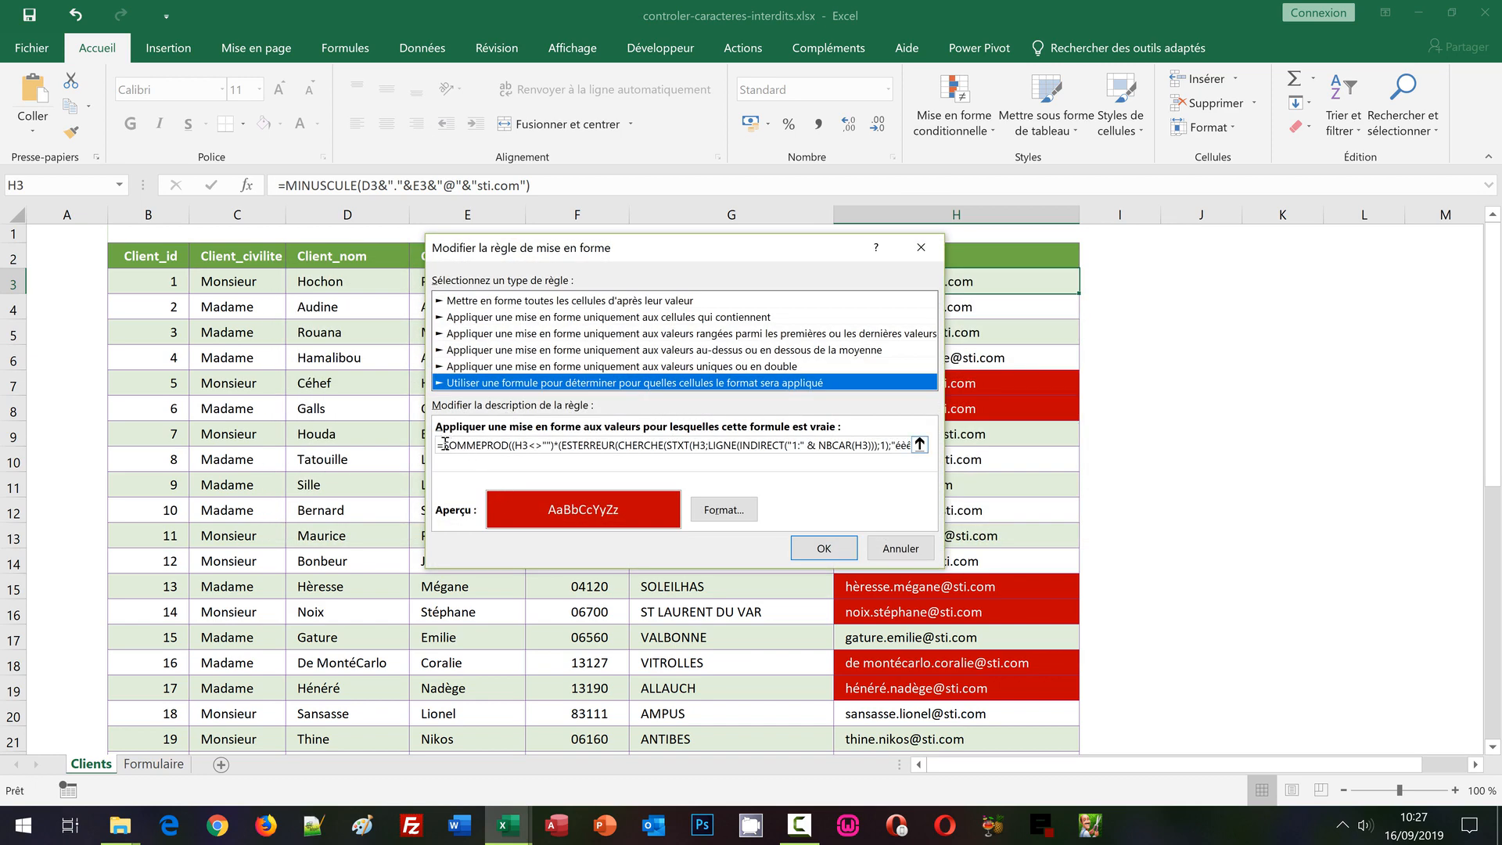
pyautogui.moveTo(444, 445); pyautogui.dragTo(668, 434)
pyautogui.moveTo(868, 442); pyautogui.dragTo(959, 446)
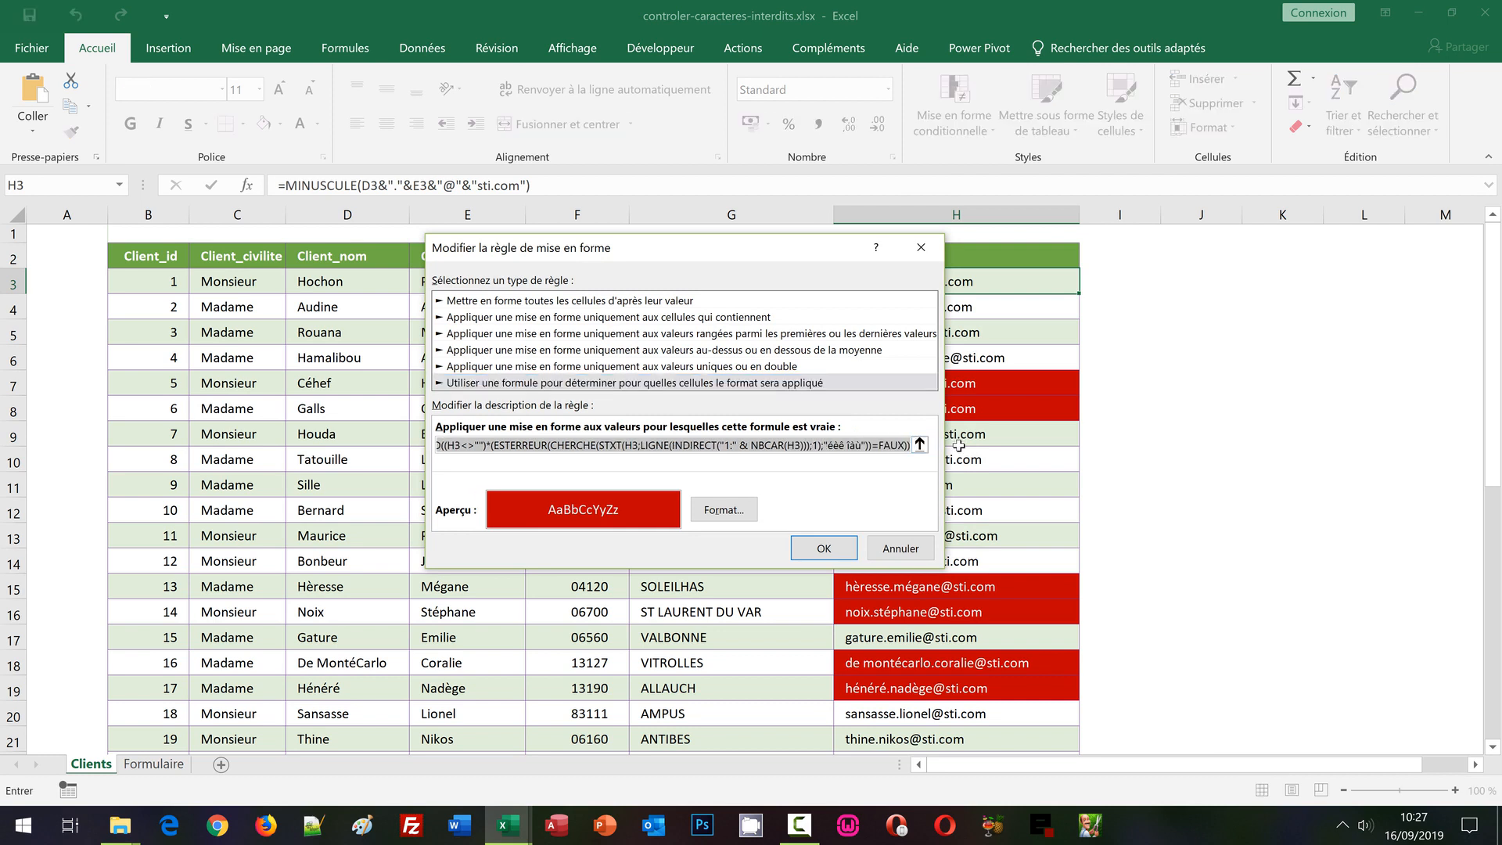
pyautogui.click(825, 549)
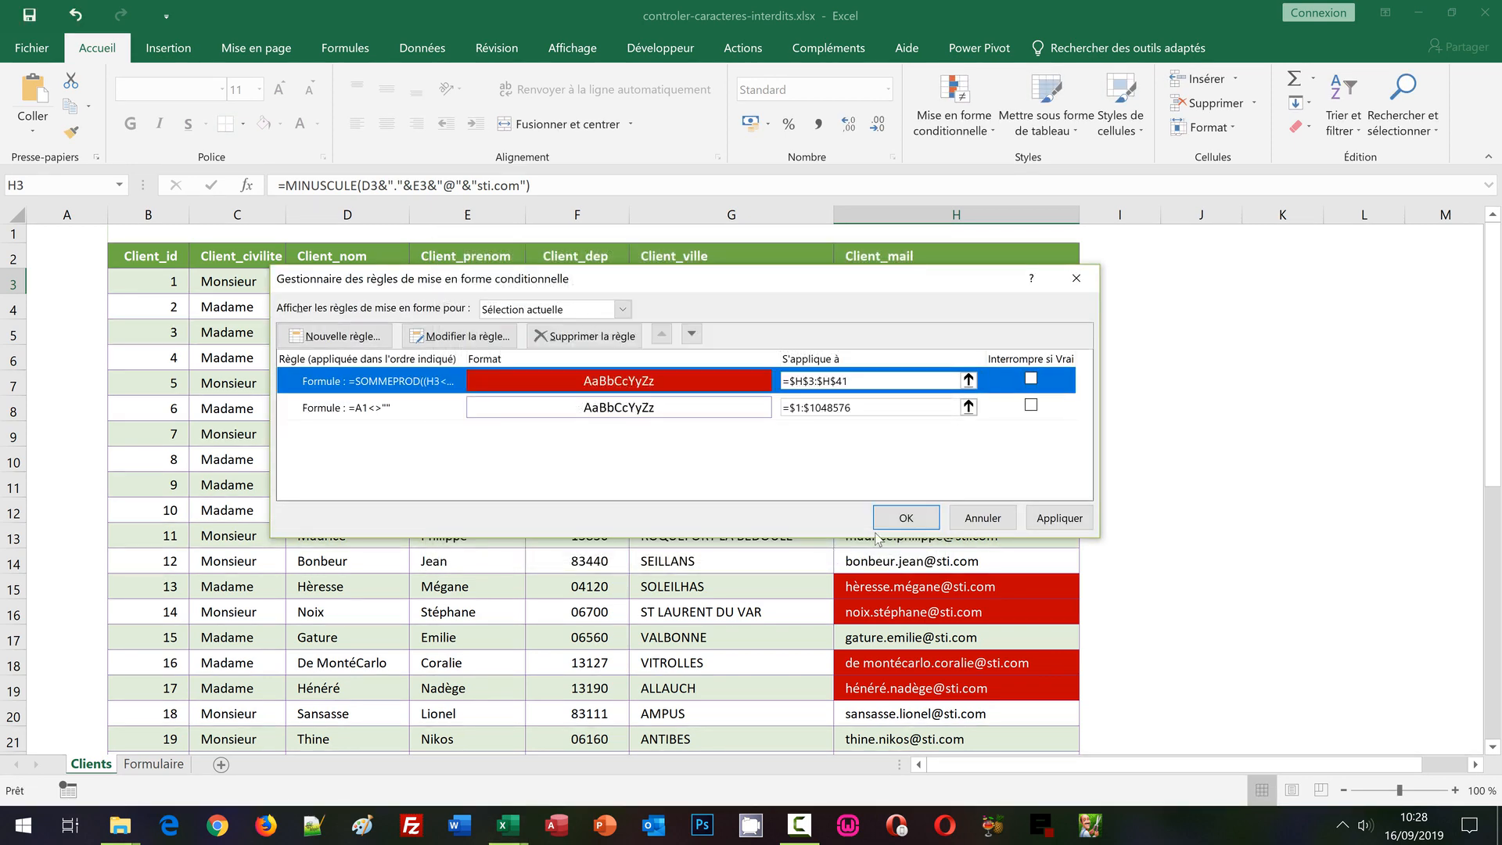
pyautogui.click(908, 519)
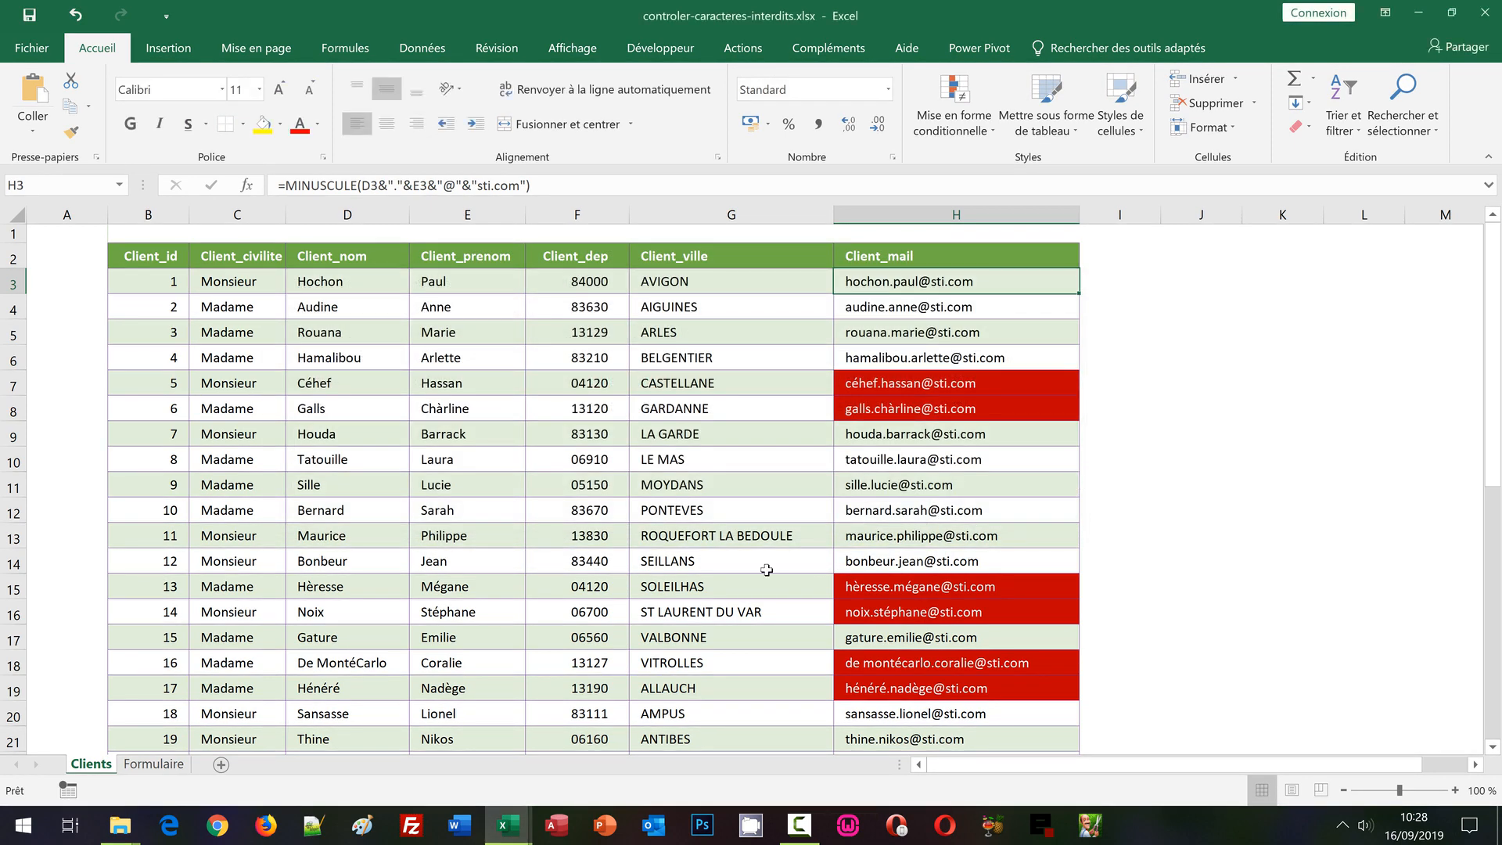
# Switch to the Formulaire sheet, select the Mail cell E15 and show the Données ribbon
pyautogui.click(157, 764)
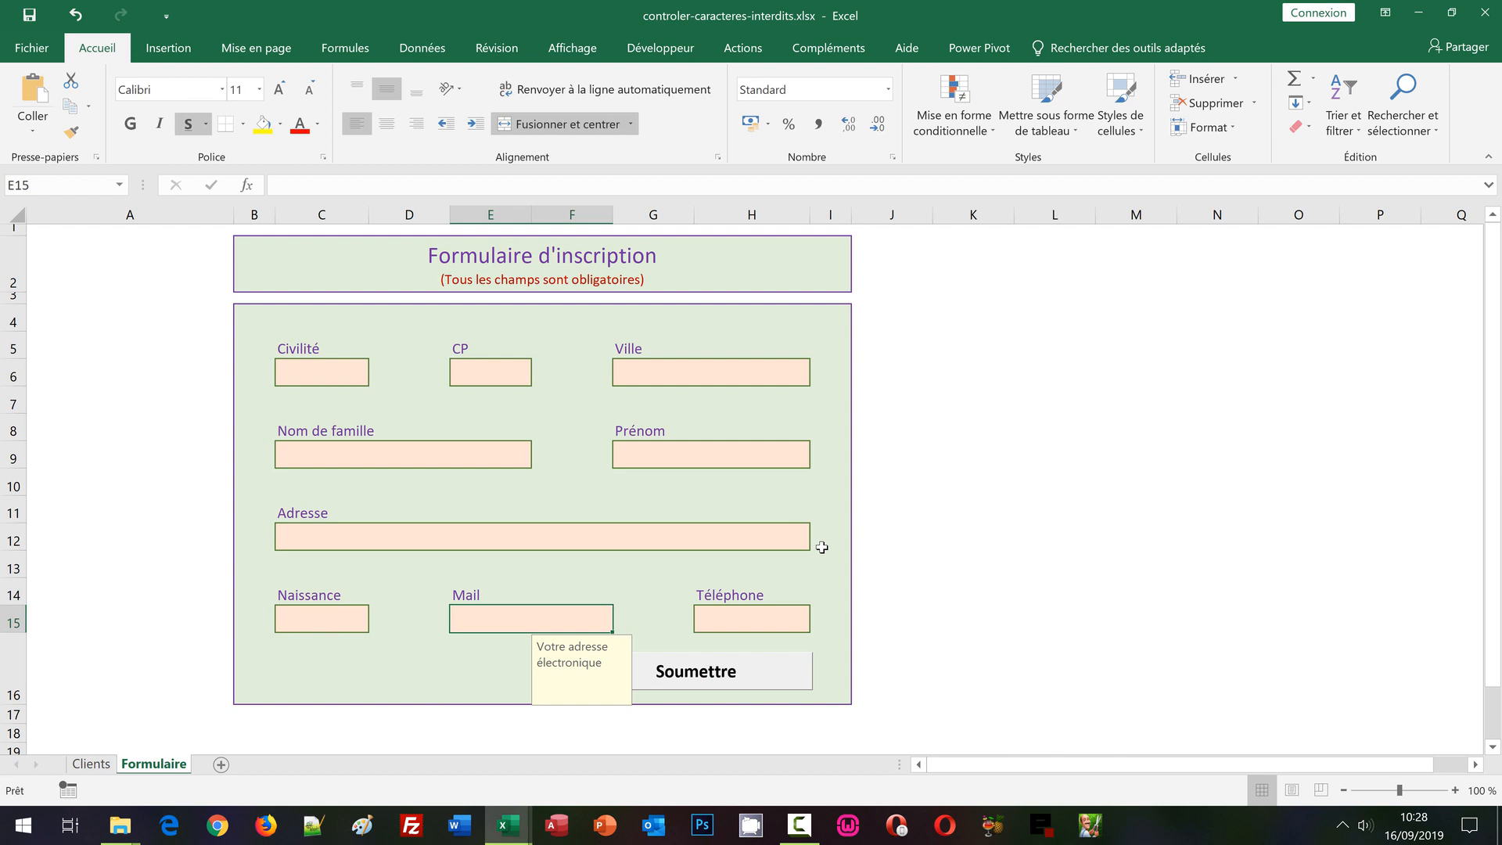
pyautogui.click(472, 644)
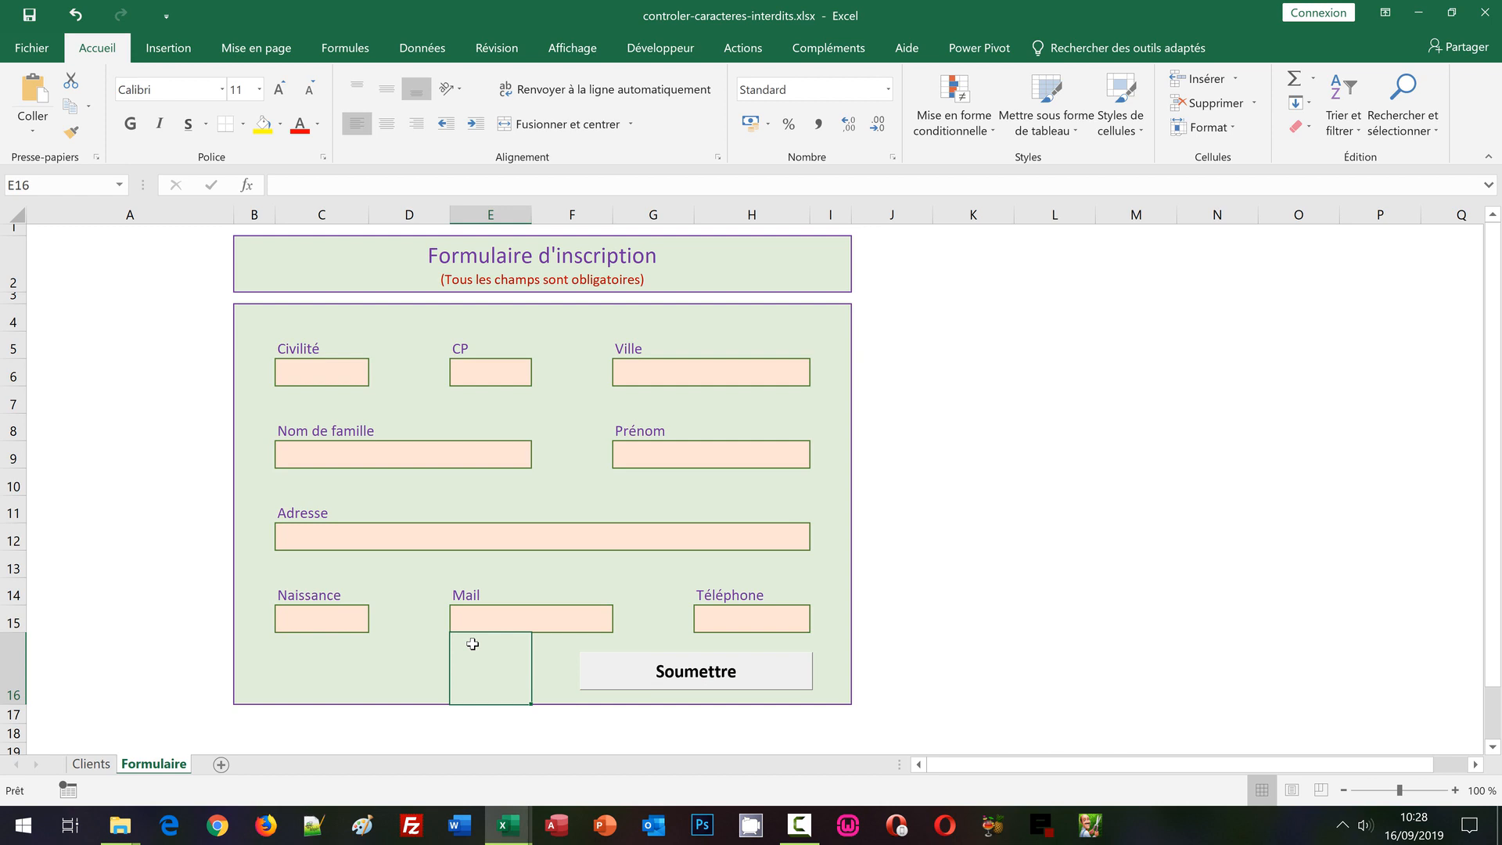
pyautogui.press('Up')
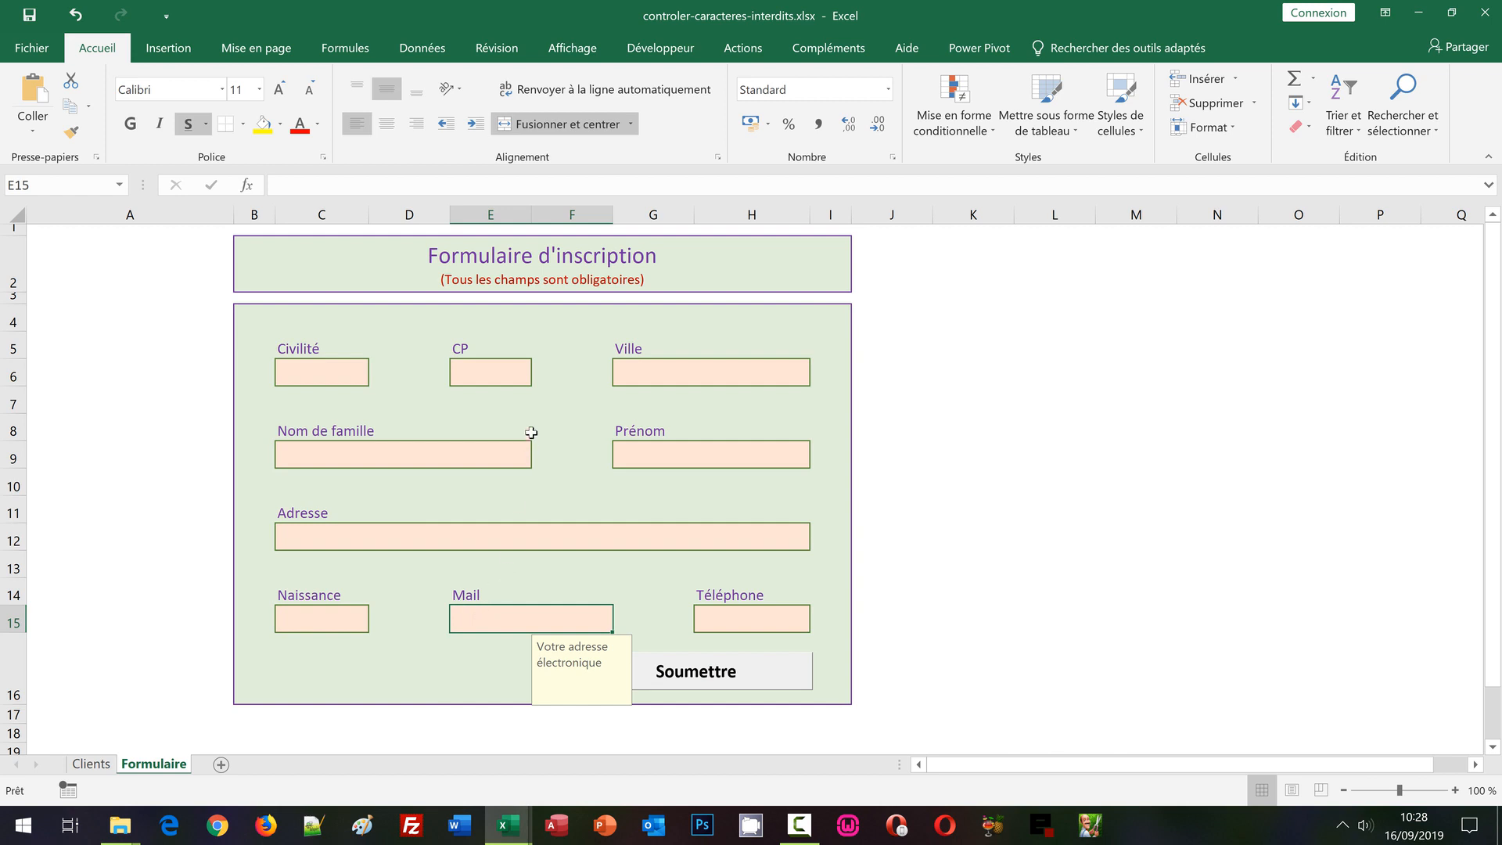
pyautogui.click(437, 52)
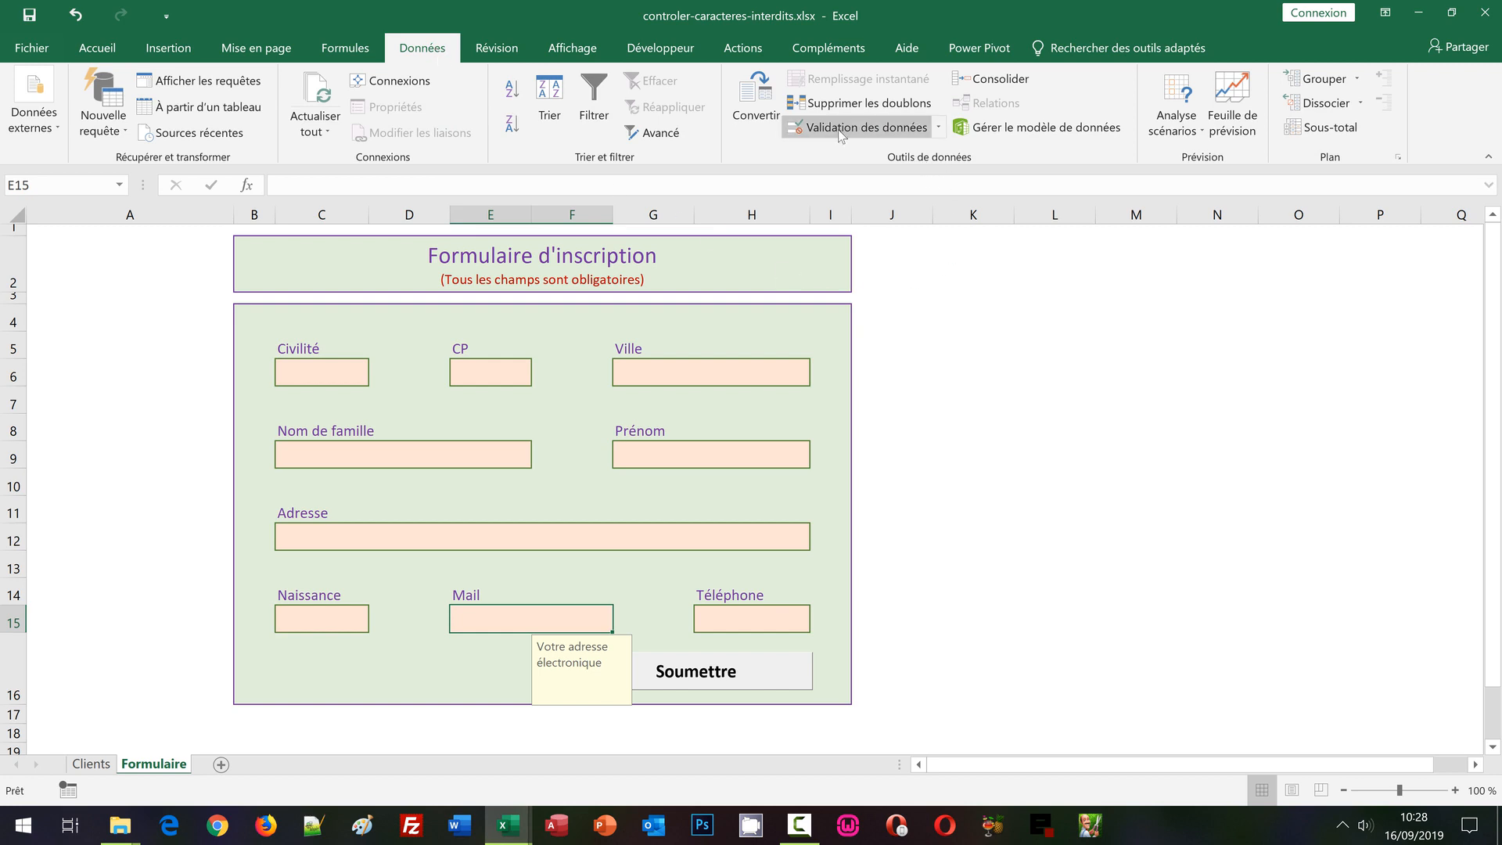
pyautogui.click(861, 126)
pyautogui.moveTo(664, 212); pyautogui.dragTo(683, 212)
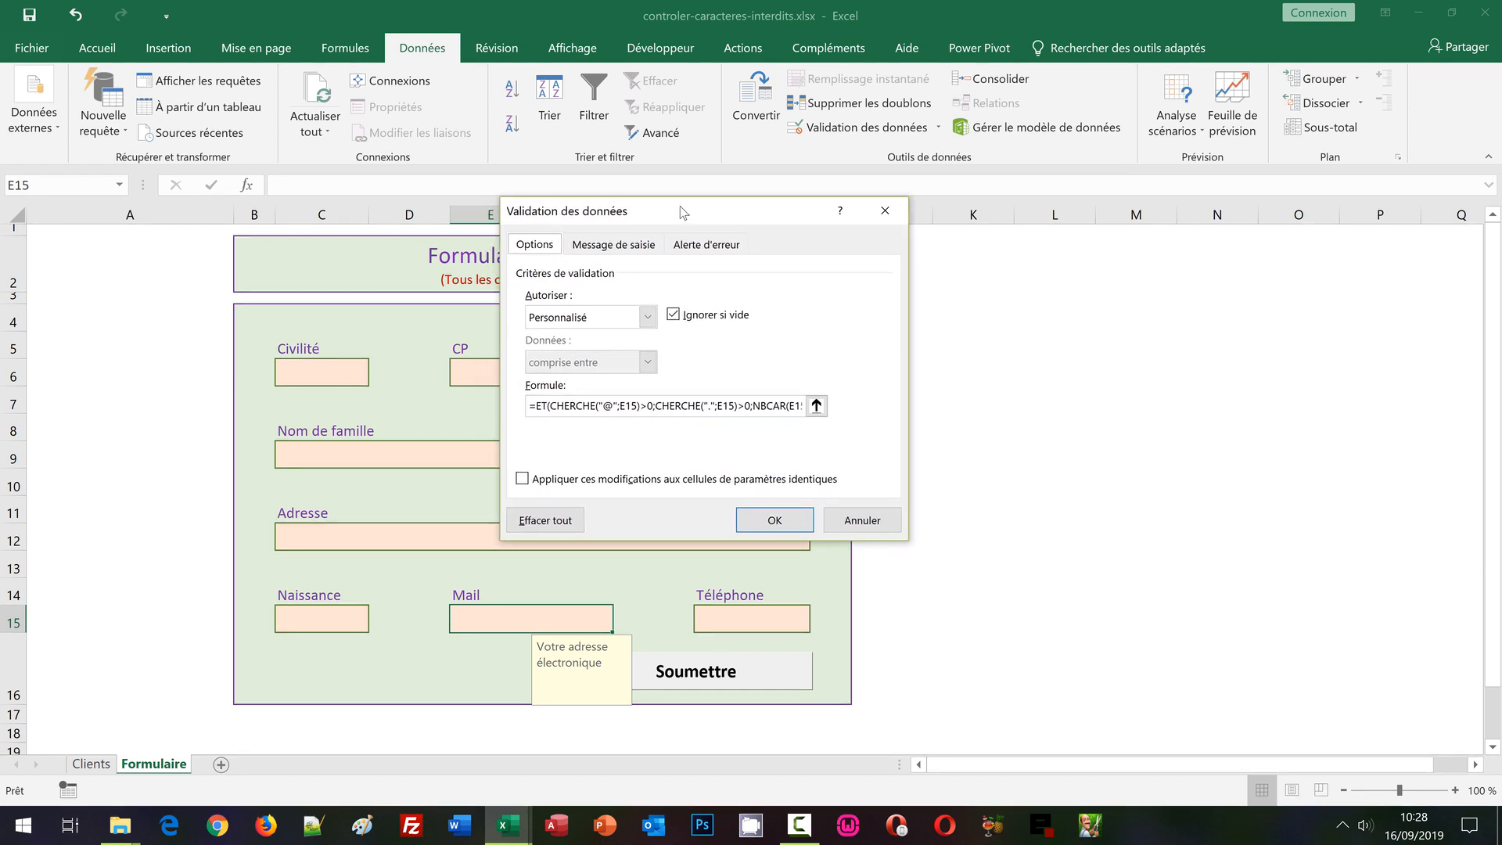
pyautogui.moveTo(730, 403); pyautogui.dragTo(946, 403)
pyautogui.click(799, 408)
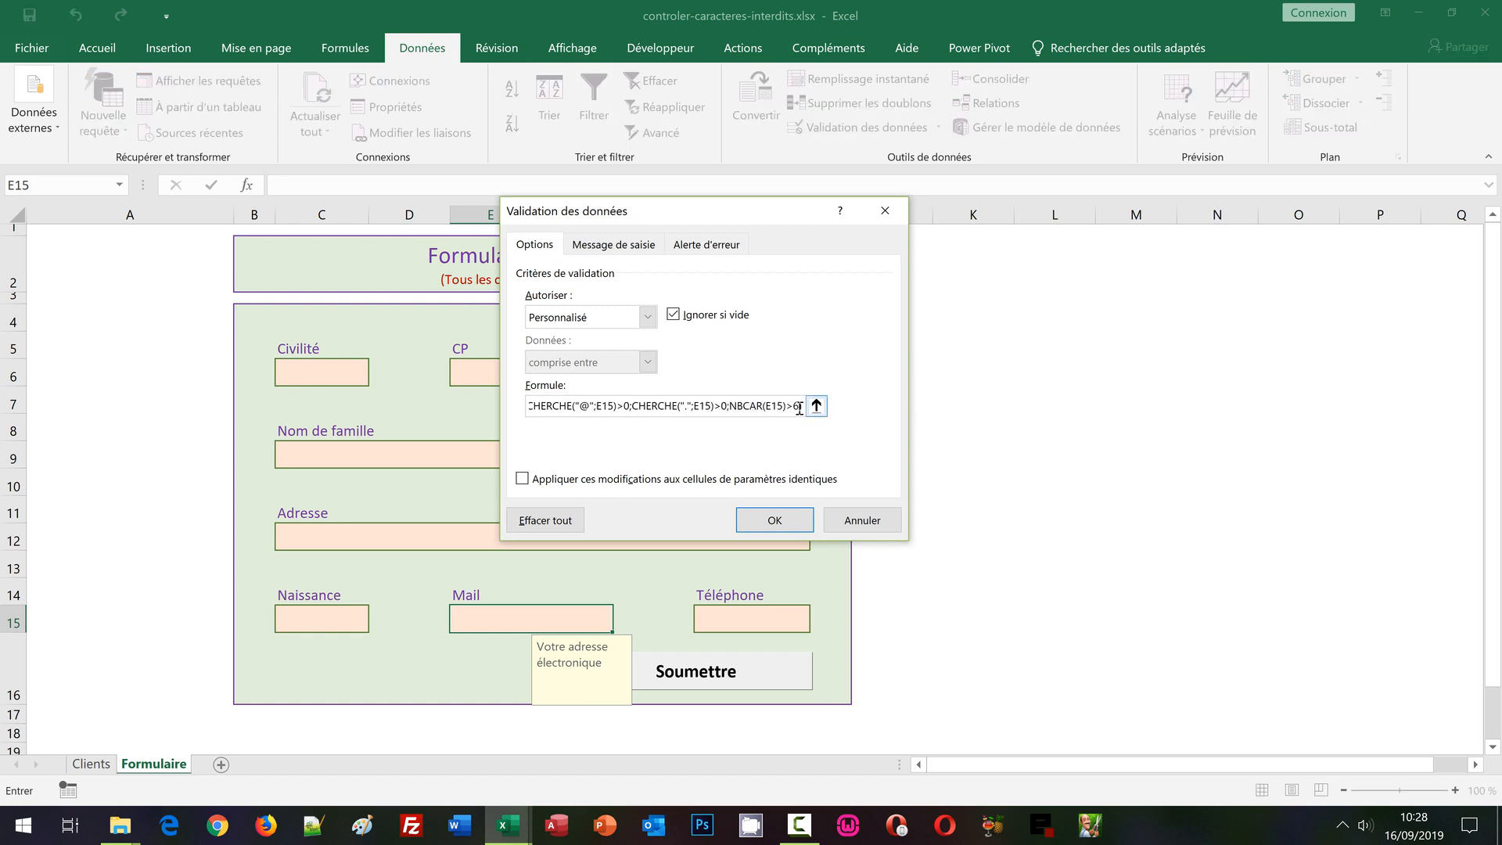
pyautogui.write(')')
pyautogui.press('BackSpace')
pyautogui.write(';')
pyautogui.hotkey('ctrl', 'v')
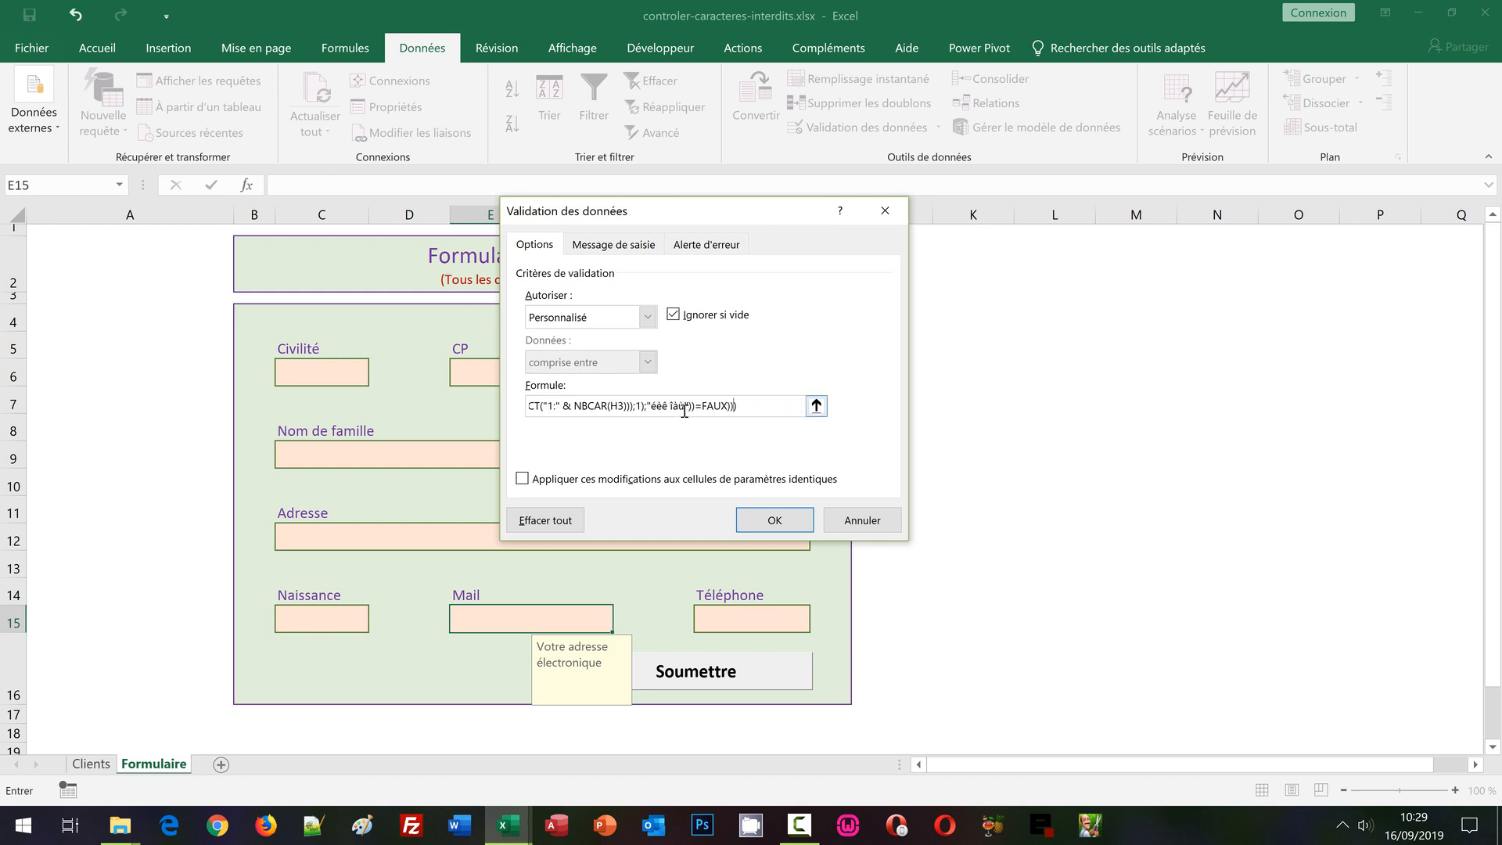
pyautogui.moveTo(675, 405); pyautogui.dragTo(531, 405)
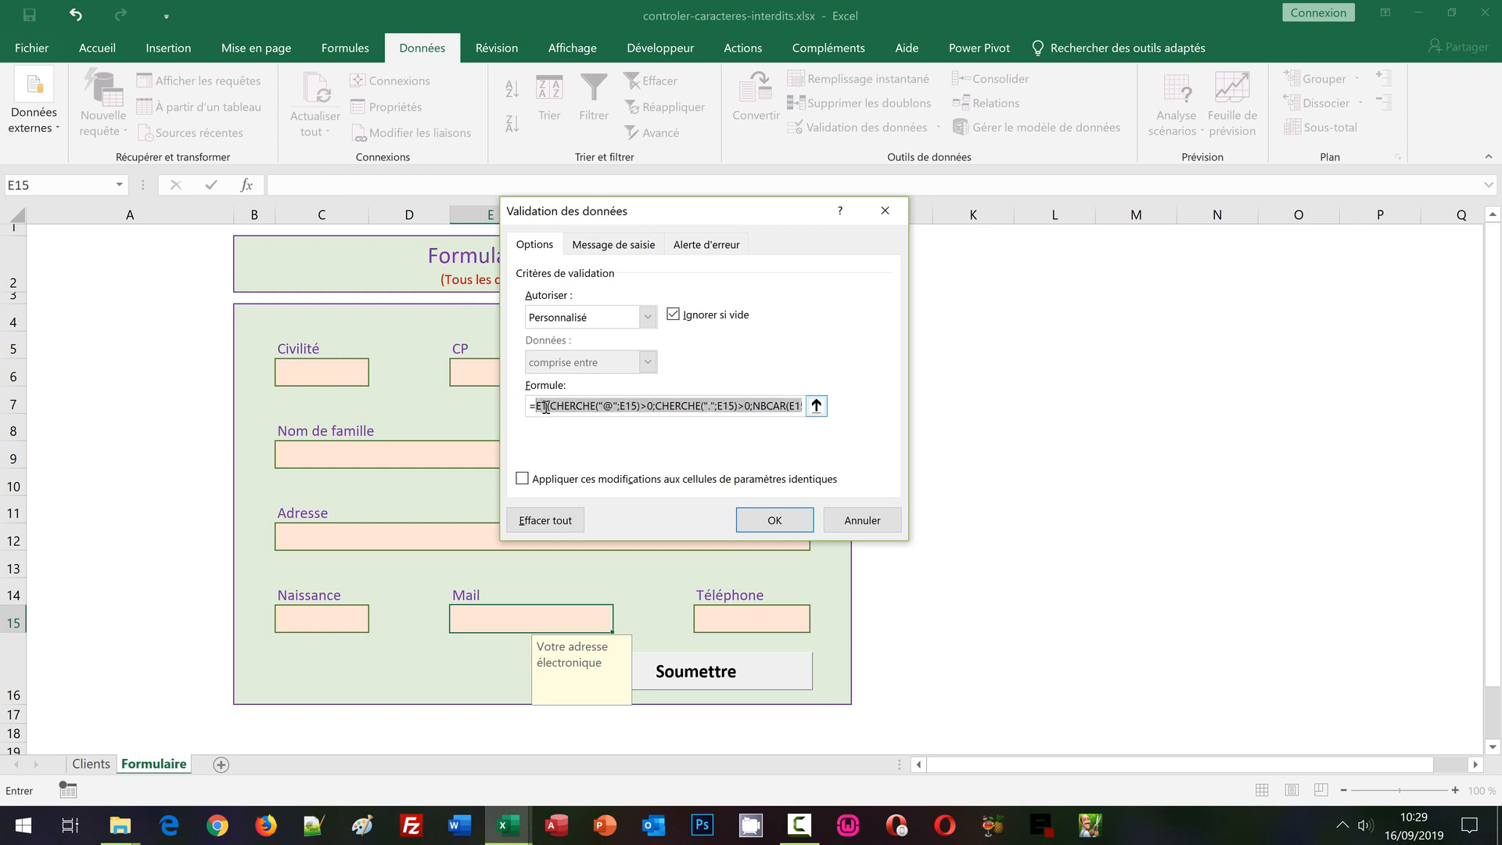
pyautogui.moveTo(761, 407)
pyautogui.mouseDown()
pyautogui.moveTo(823, 405)
pyautogui.moveTo(755, 411)
pyautogui.mouseUp()
pyautogui.click(626, 406)
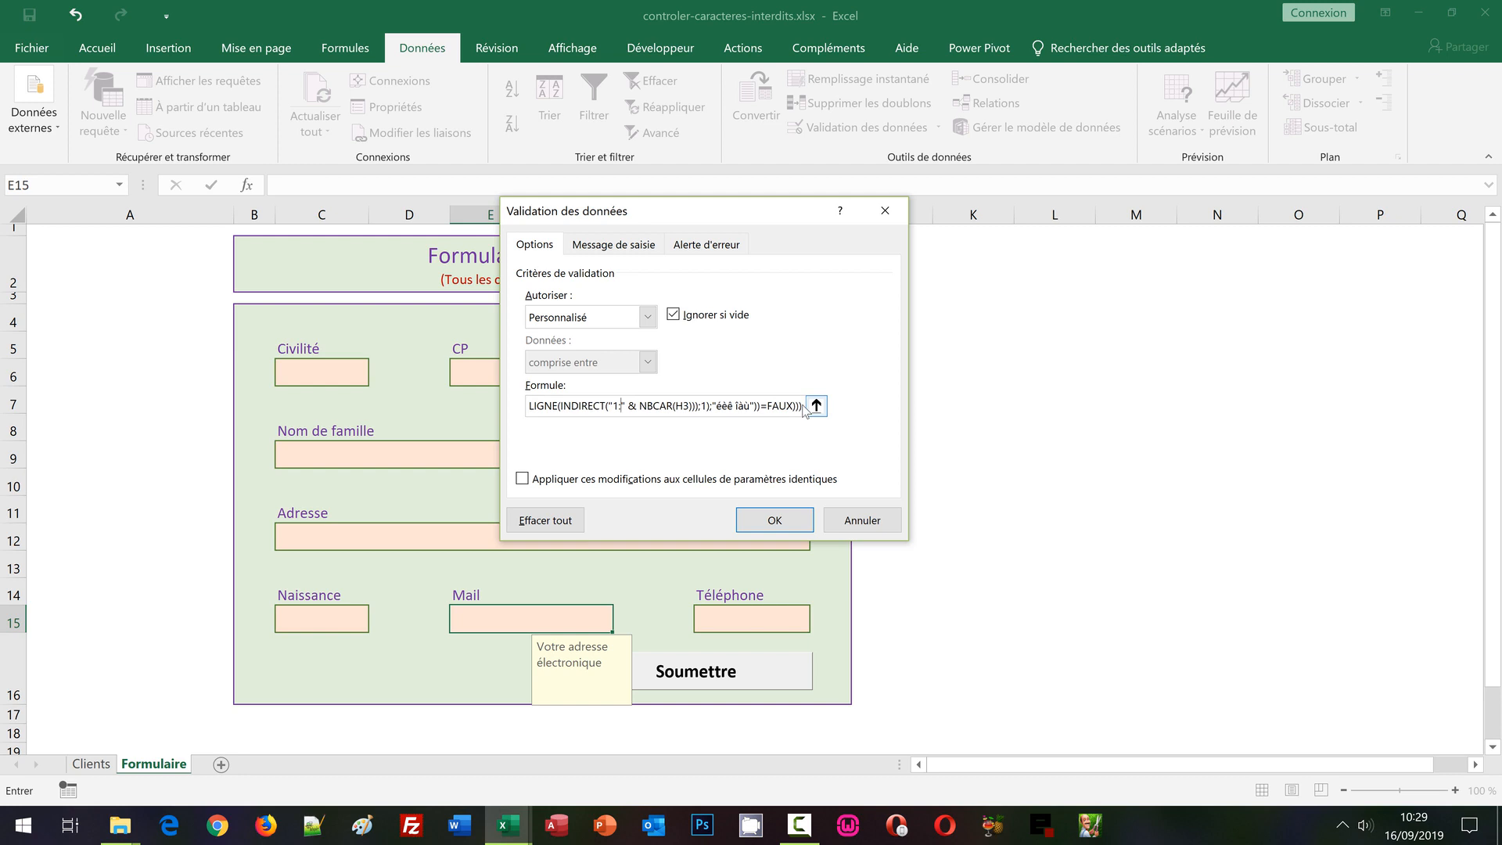
pyautogui.moveTo(805, 408); pyautogui.dragTo(443, 405)
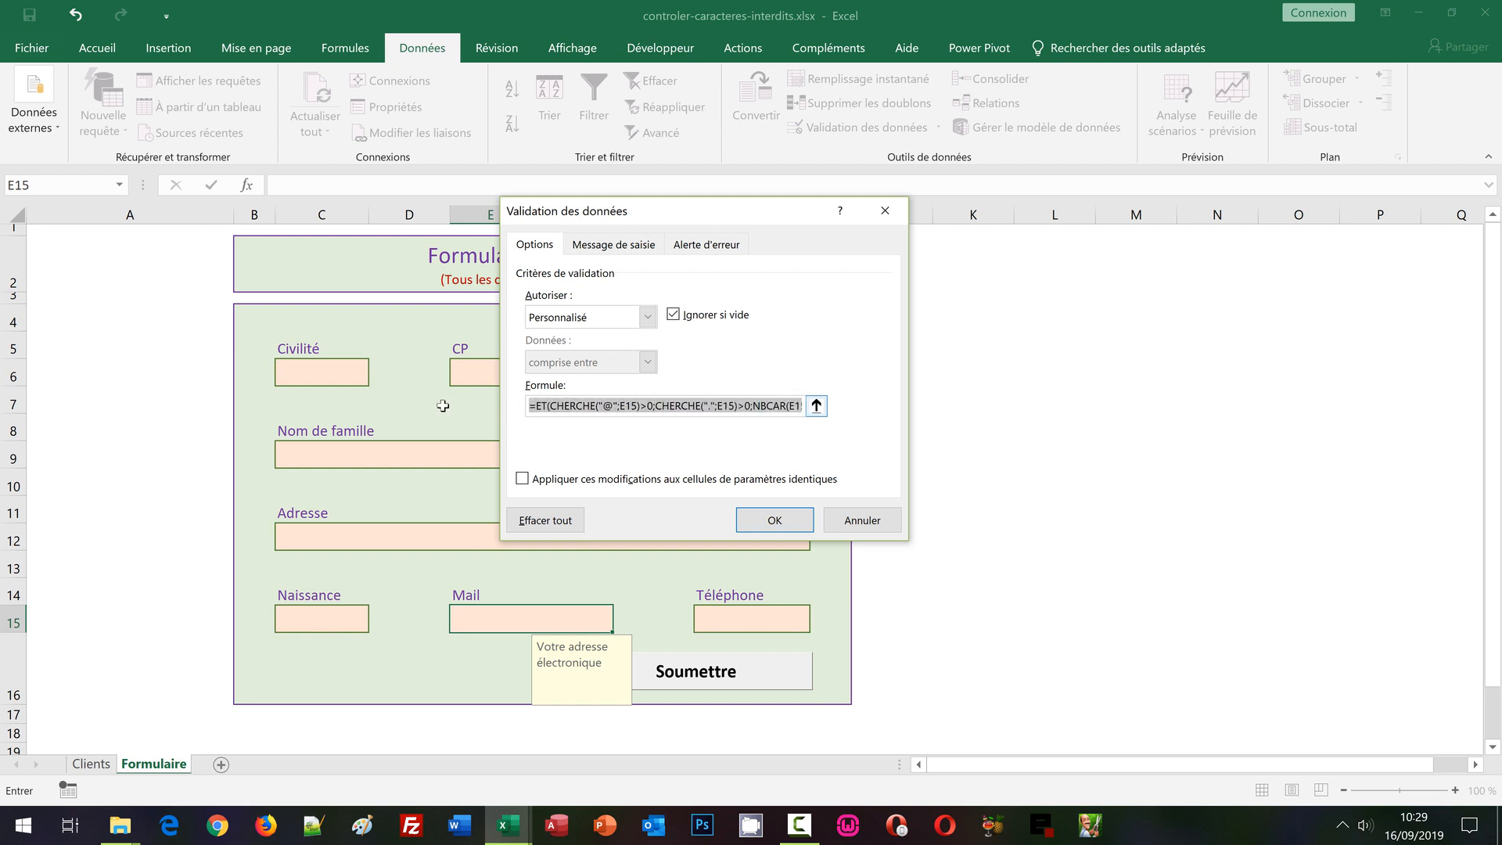
pyautogui.click(530, 408)
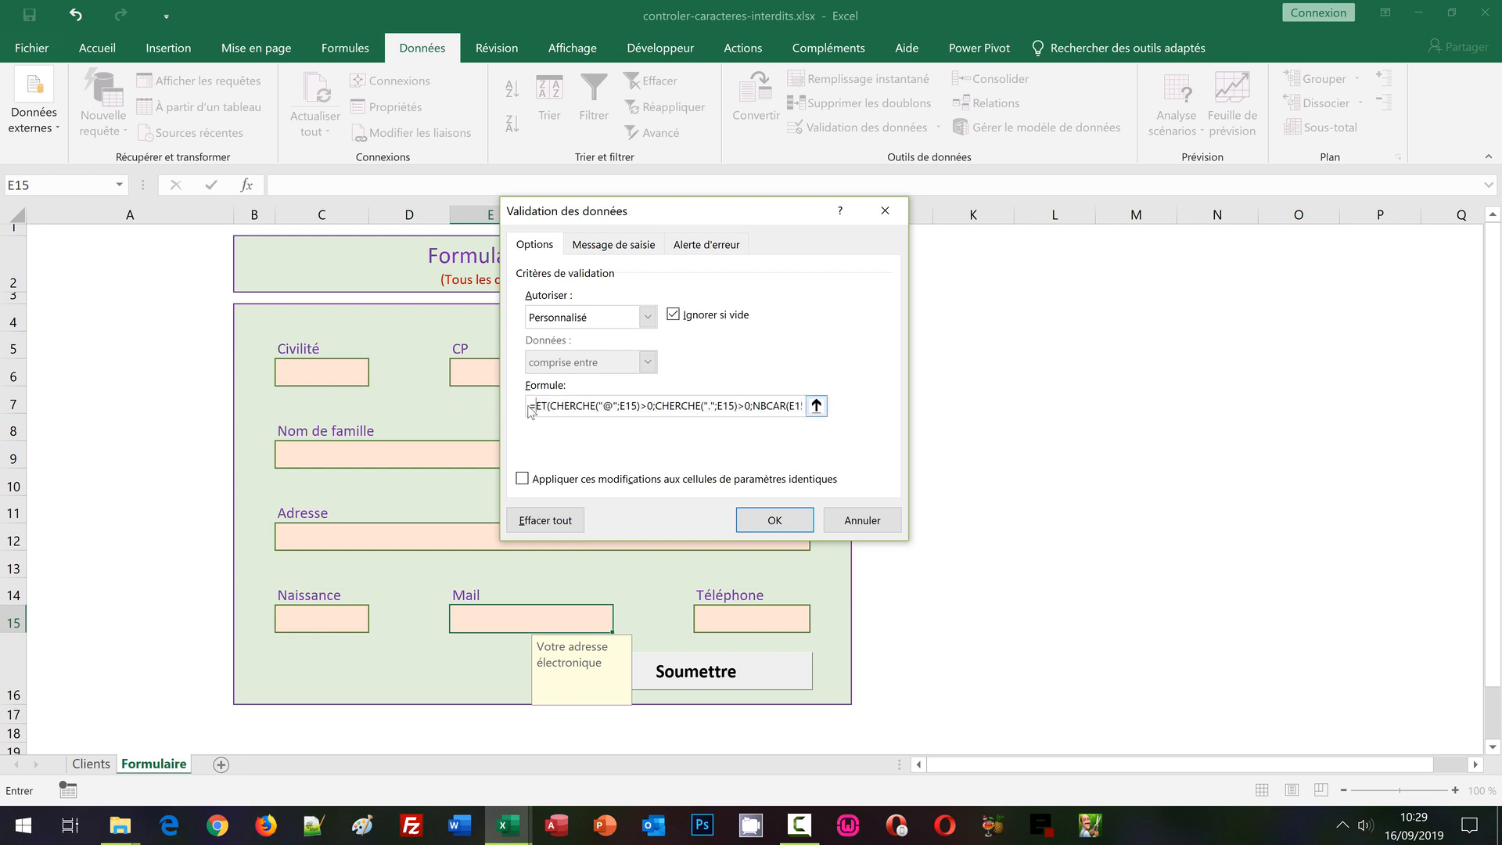
pyautogui.moveTo(530, 408); pyautogui.dragTo(861, 415)
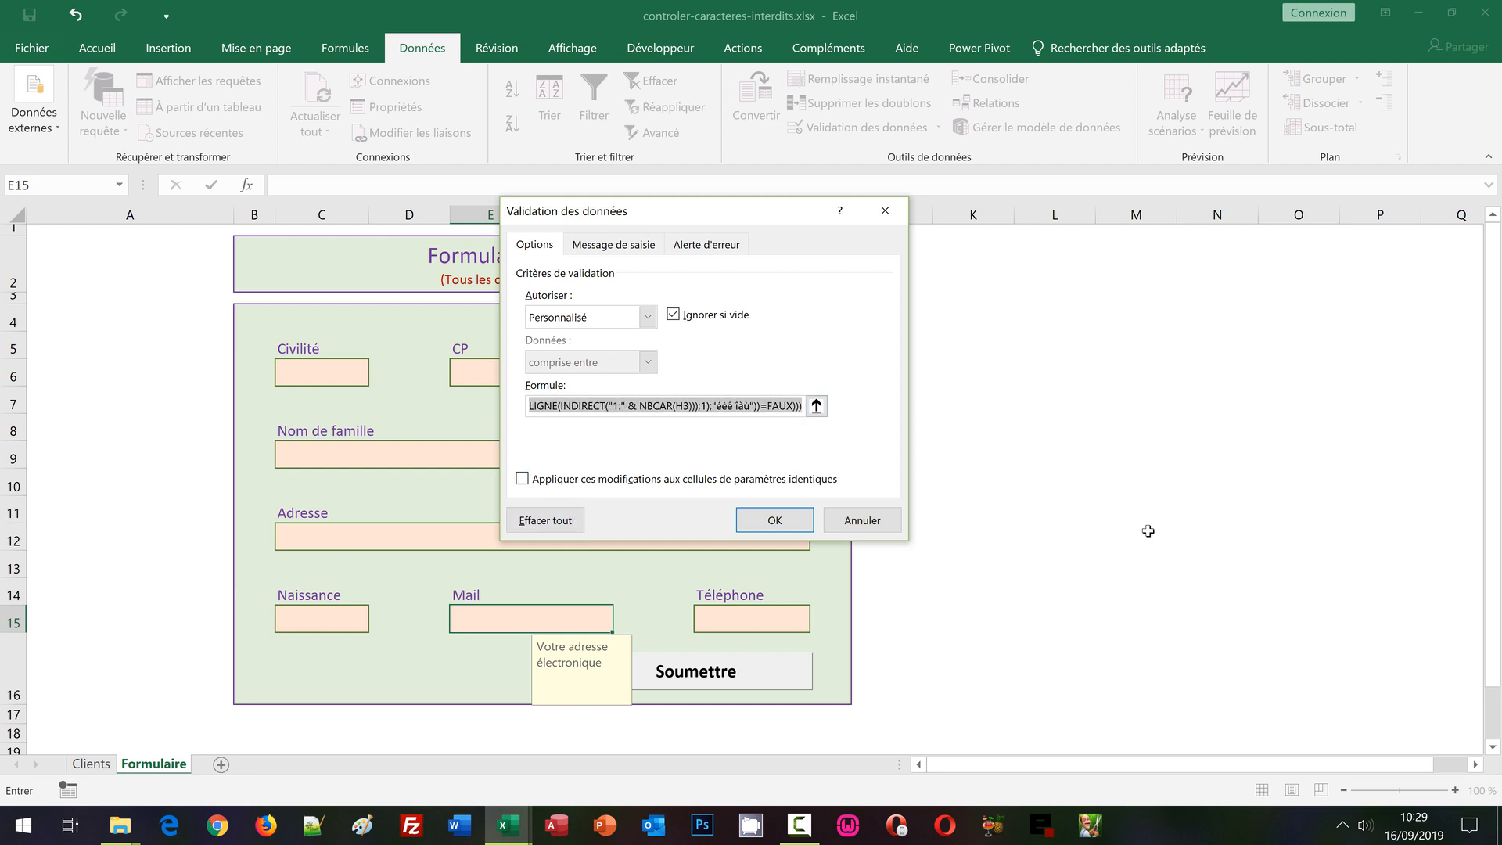
pyautogui.click(867, 524)
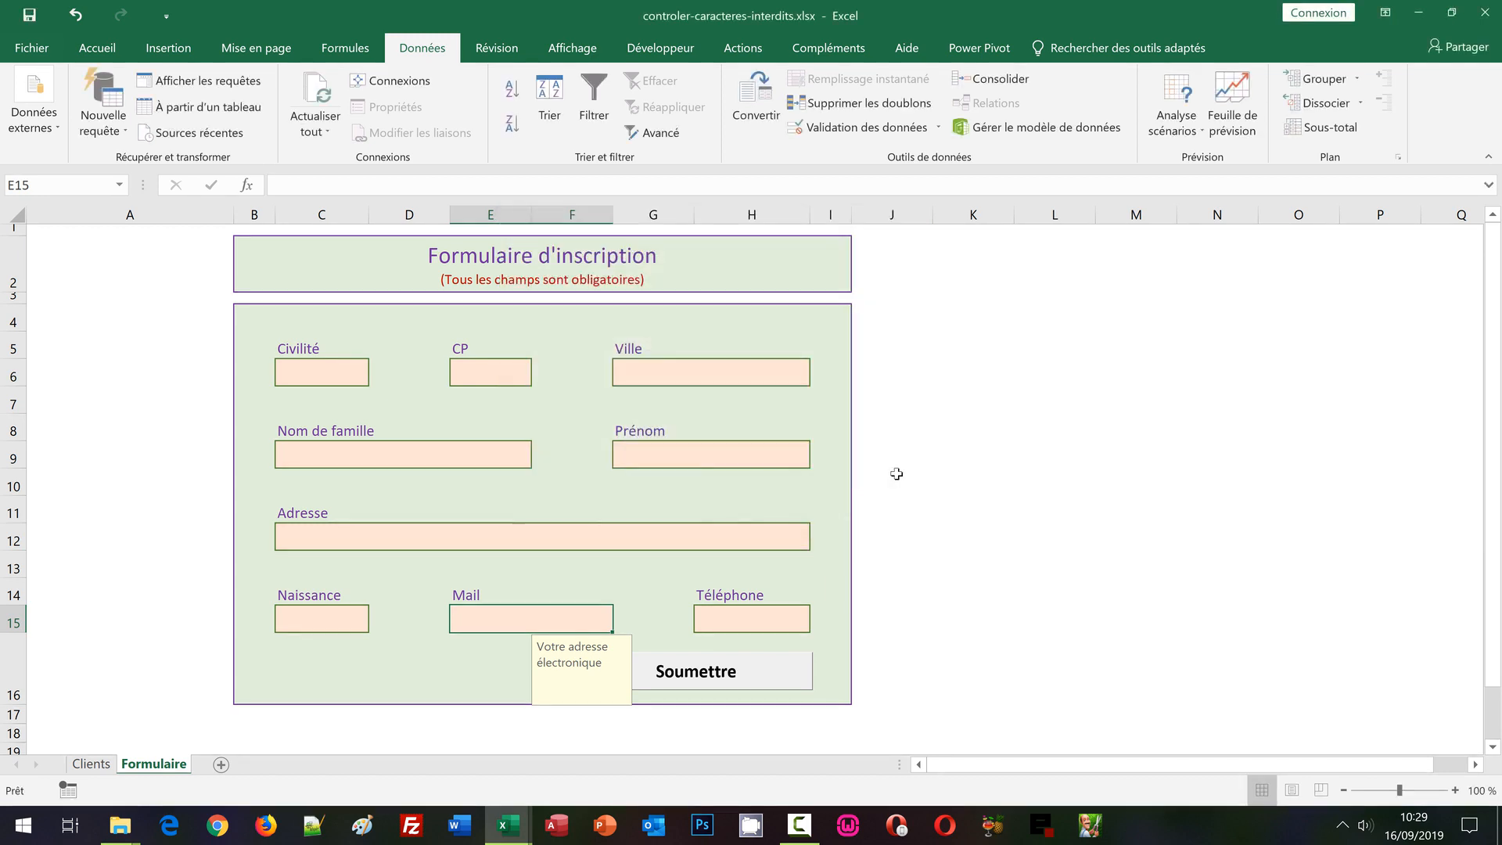
# Paste the copied validation formula into K4 as text, prefixed with an apostrophe
pyautogui.click(986, 323)
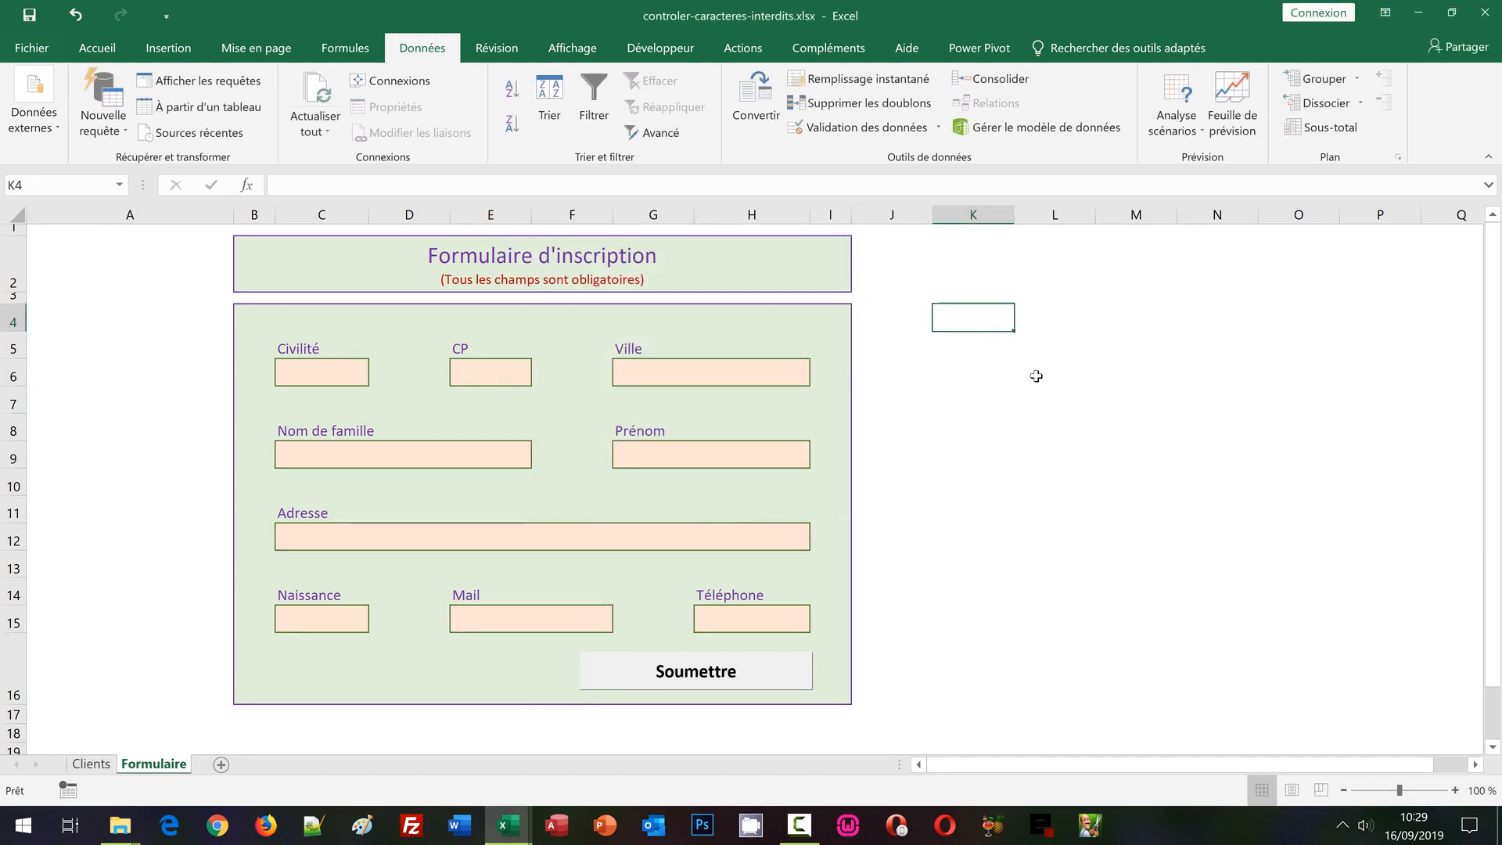
pyautogui.write("'")
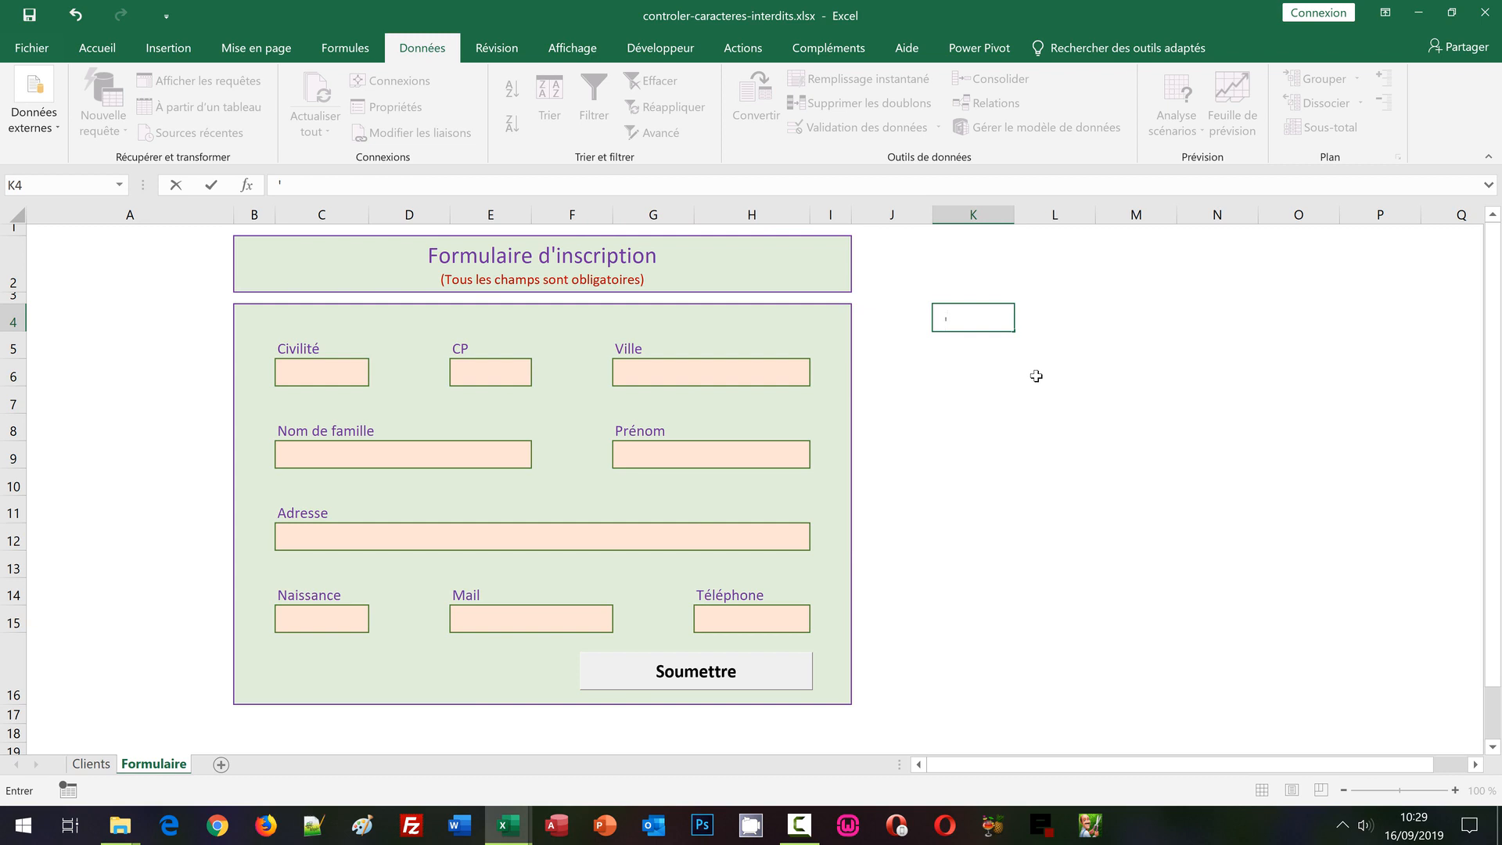
pyautogui.write('=ET(CHERCHE("@";E15)>0;CHERCHE(".";E15)>0;NBCAR(E15)>6;SOMMEPROD((H3<>"")*(ESTERREUR(CHERCHE(STXT(H3;LIGNE(INDIRECT("1:" & NBCAR(H3)));1);"éèê îàù"))=FAUX)))')
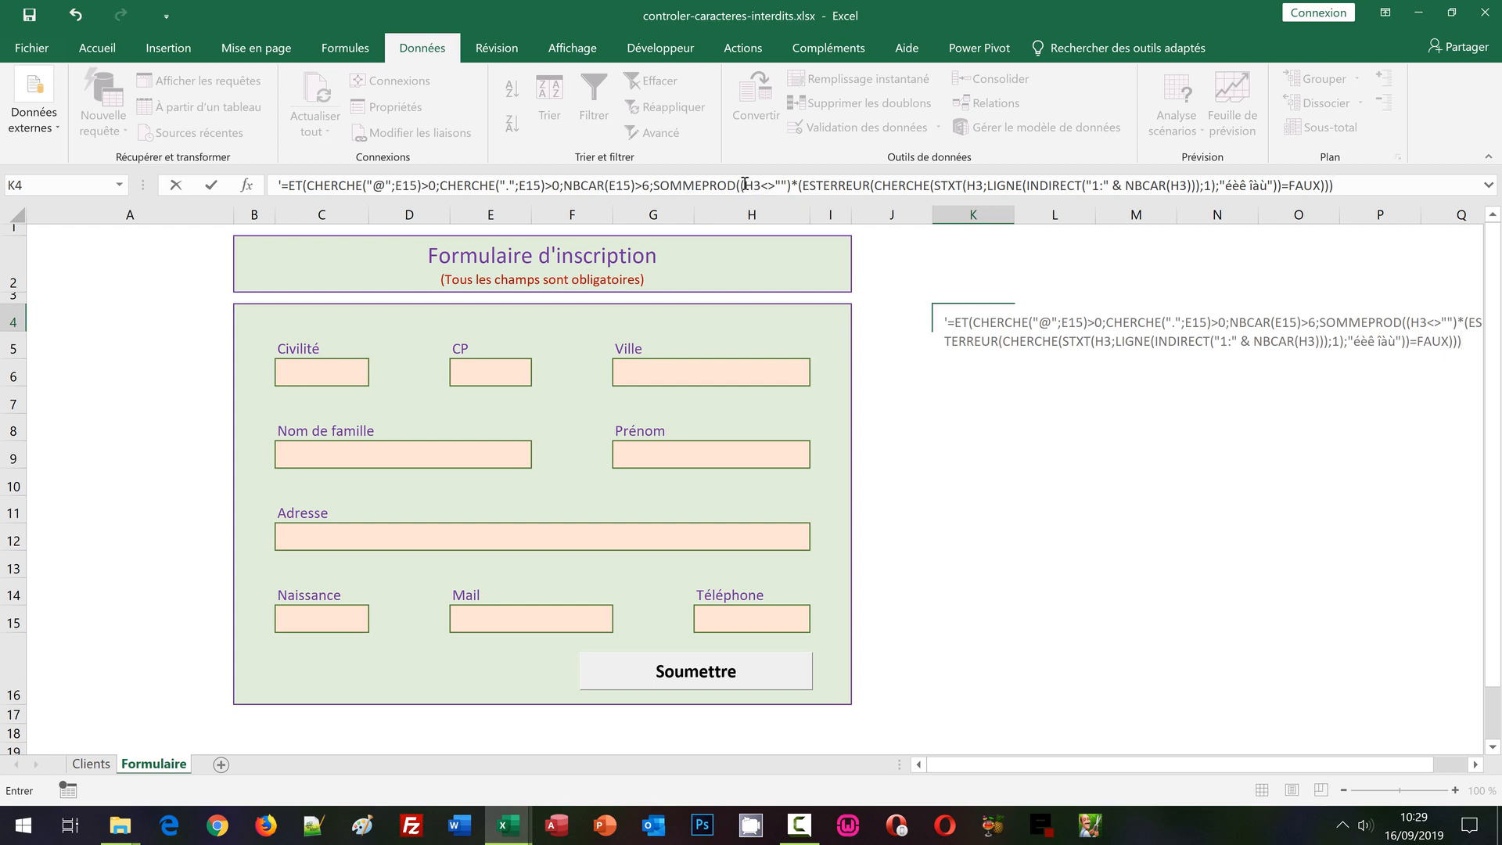
# Replace each H3 reference with E15, append =0 to the accent test, and copy the formula
pyautogui.moveTo(744, 184); pyautogui.dragTo(760, 183)
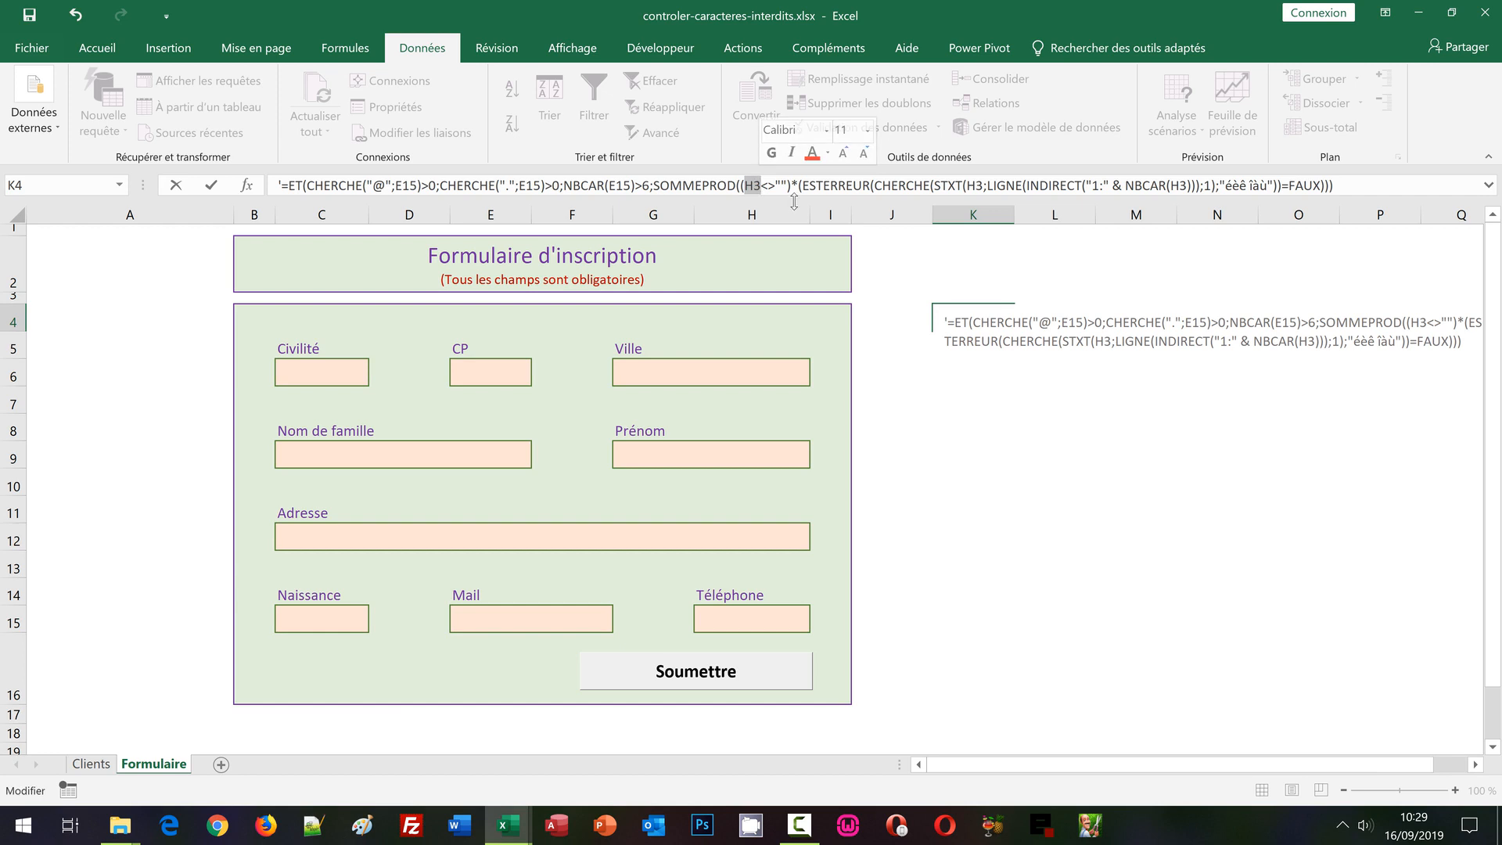
pyautogui.write('E15')
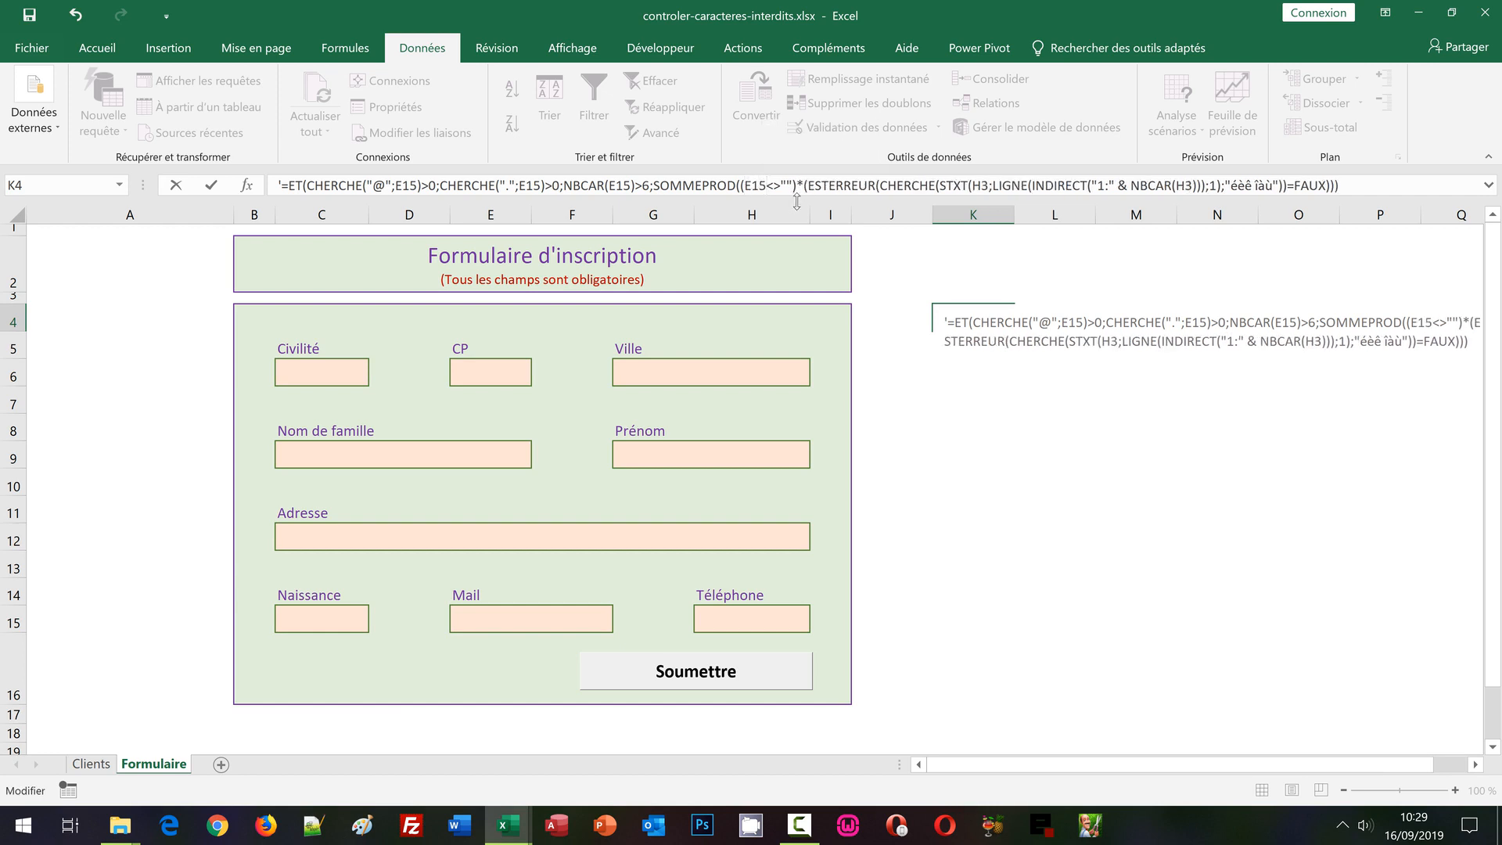
pyautogui.moveTo(768, 185); pyautogui.dragTo(743, 185)
pyautogui.click(976, 186)
pyautogui.doubleClick(976, 186)
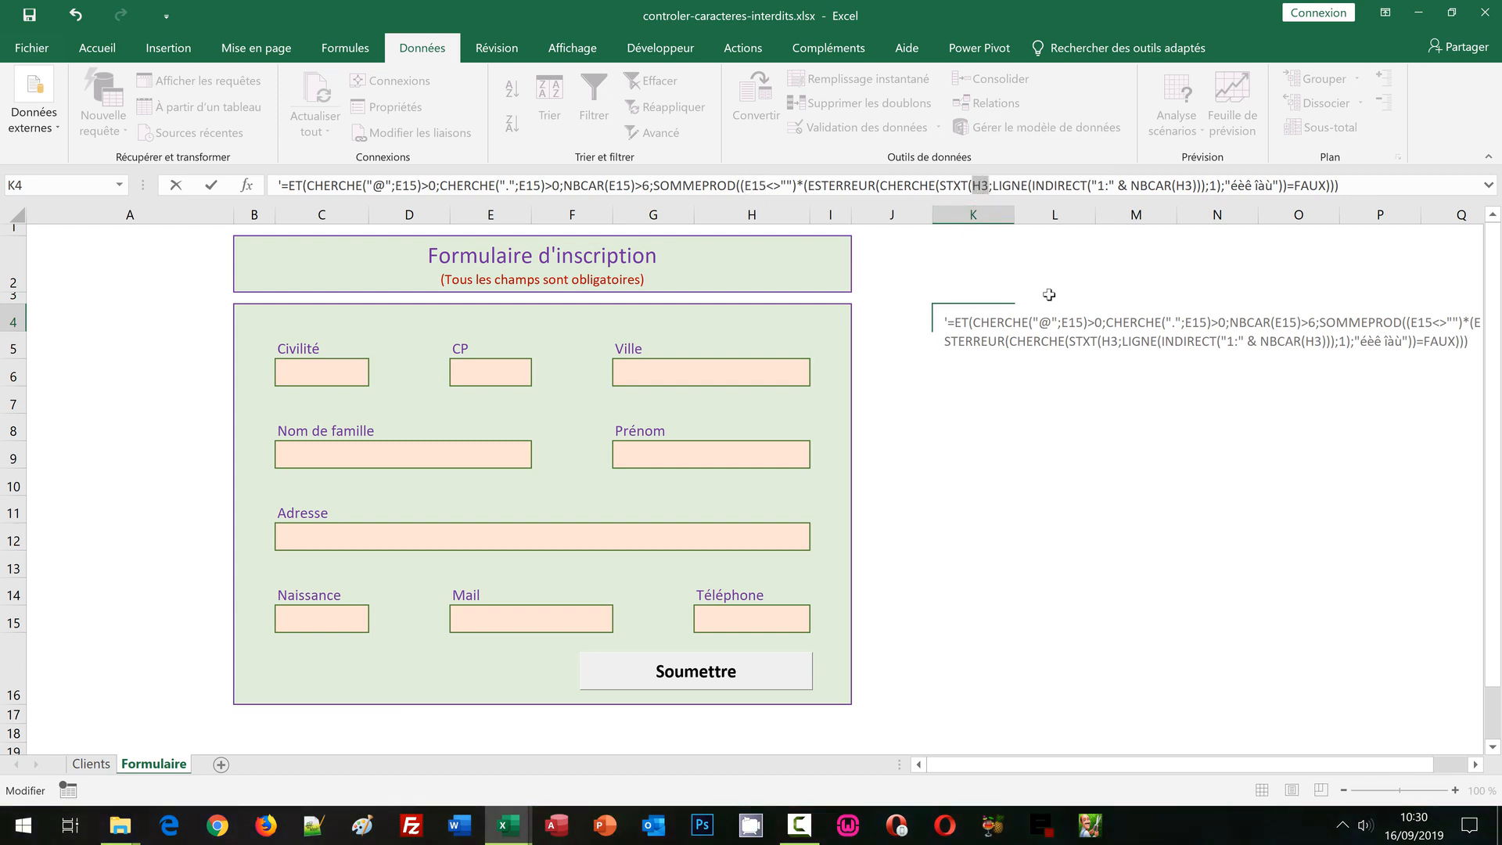
pyautogui.write('E15')
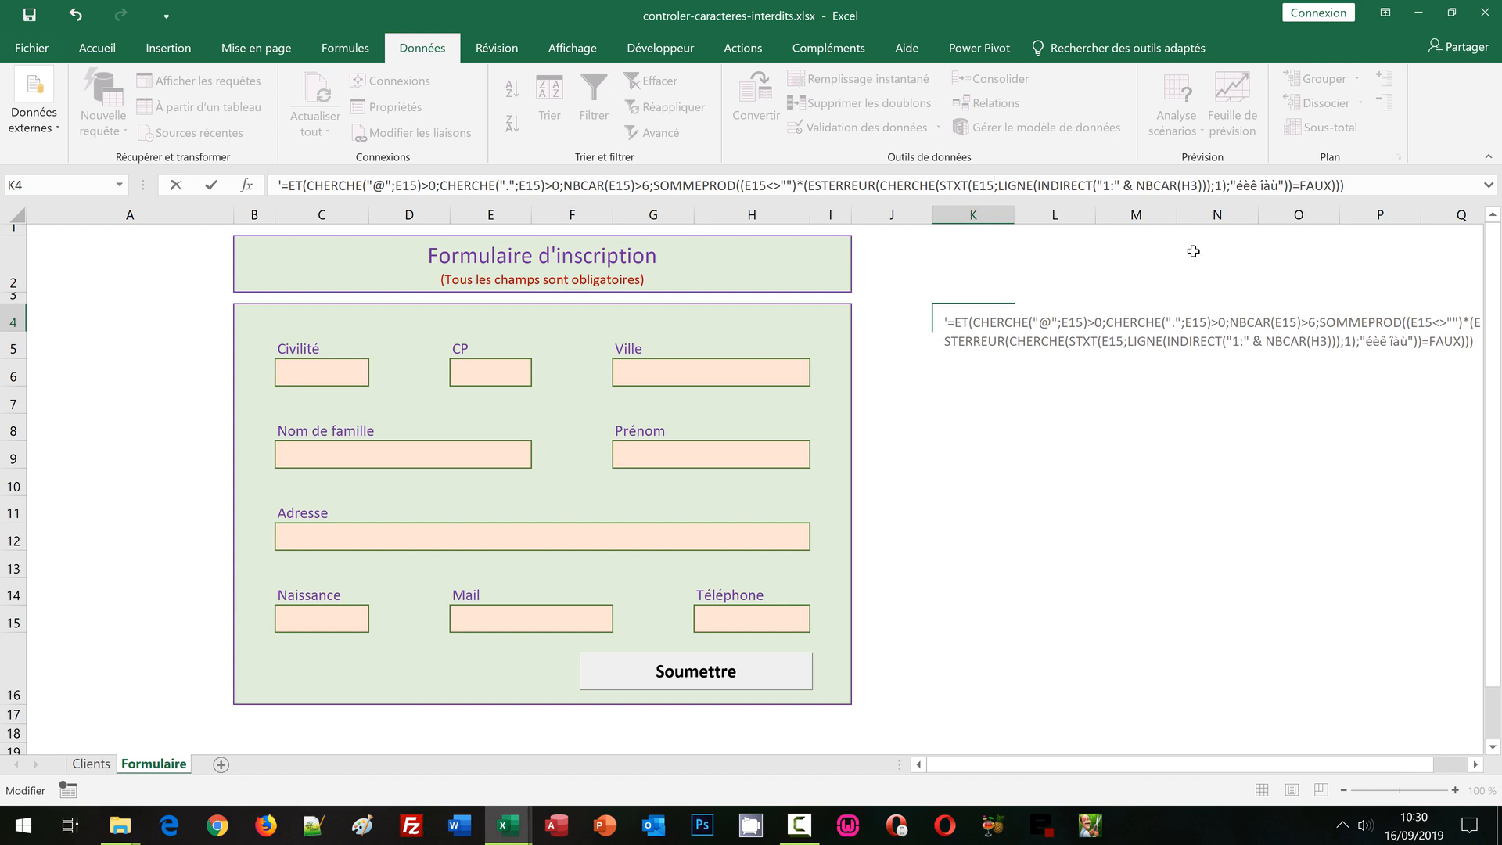
pyautogui.doubleClick(1189, 186)
pyautogui.write('E15')
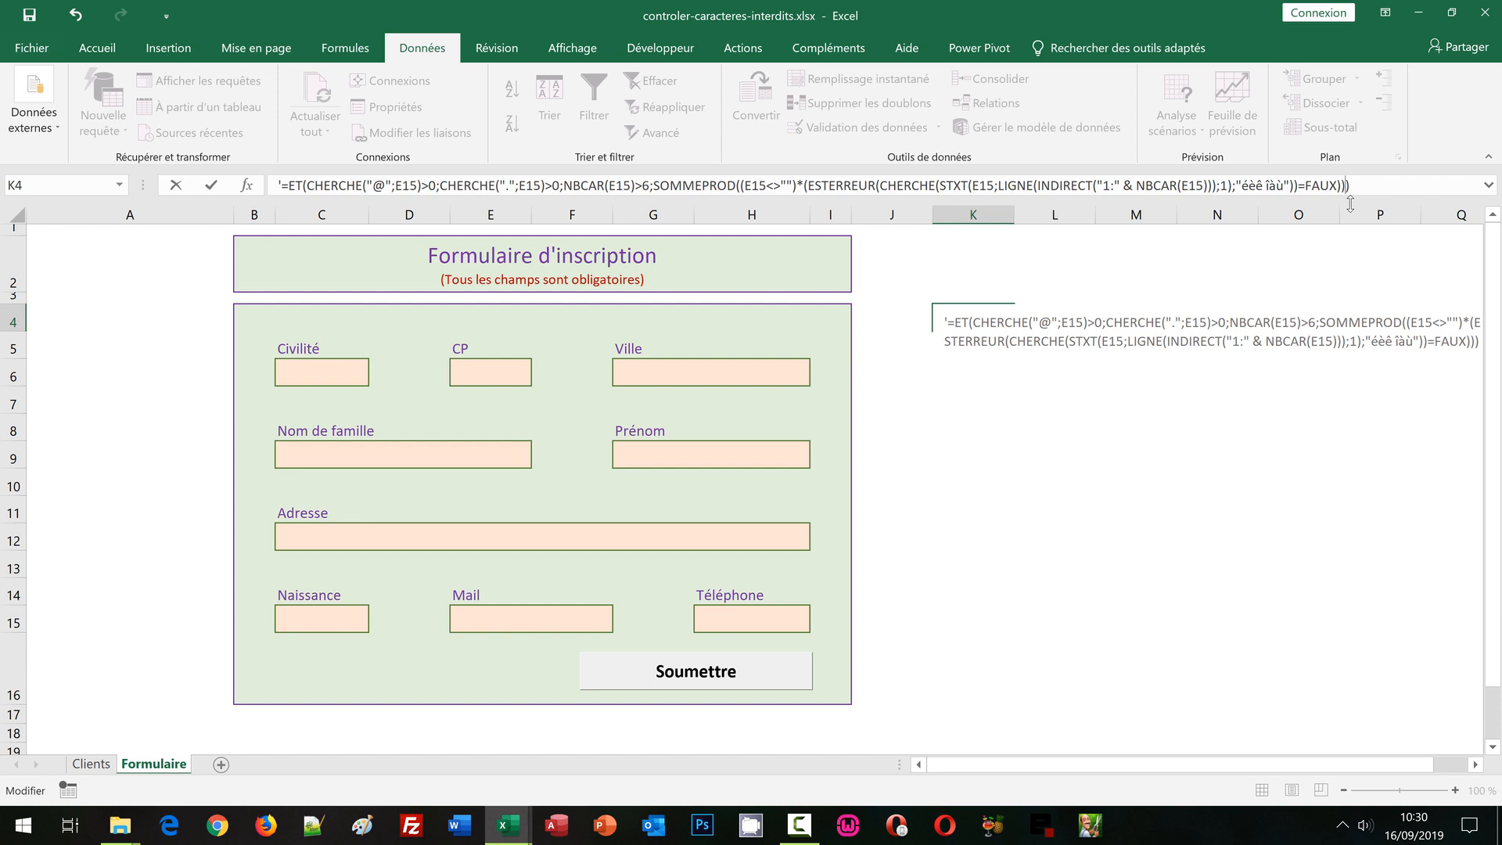
pyautogui.write('=')
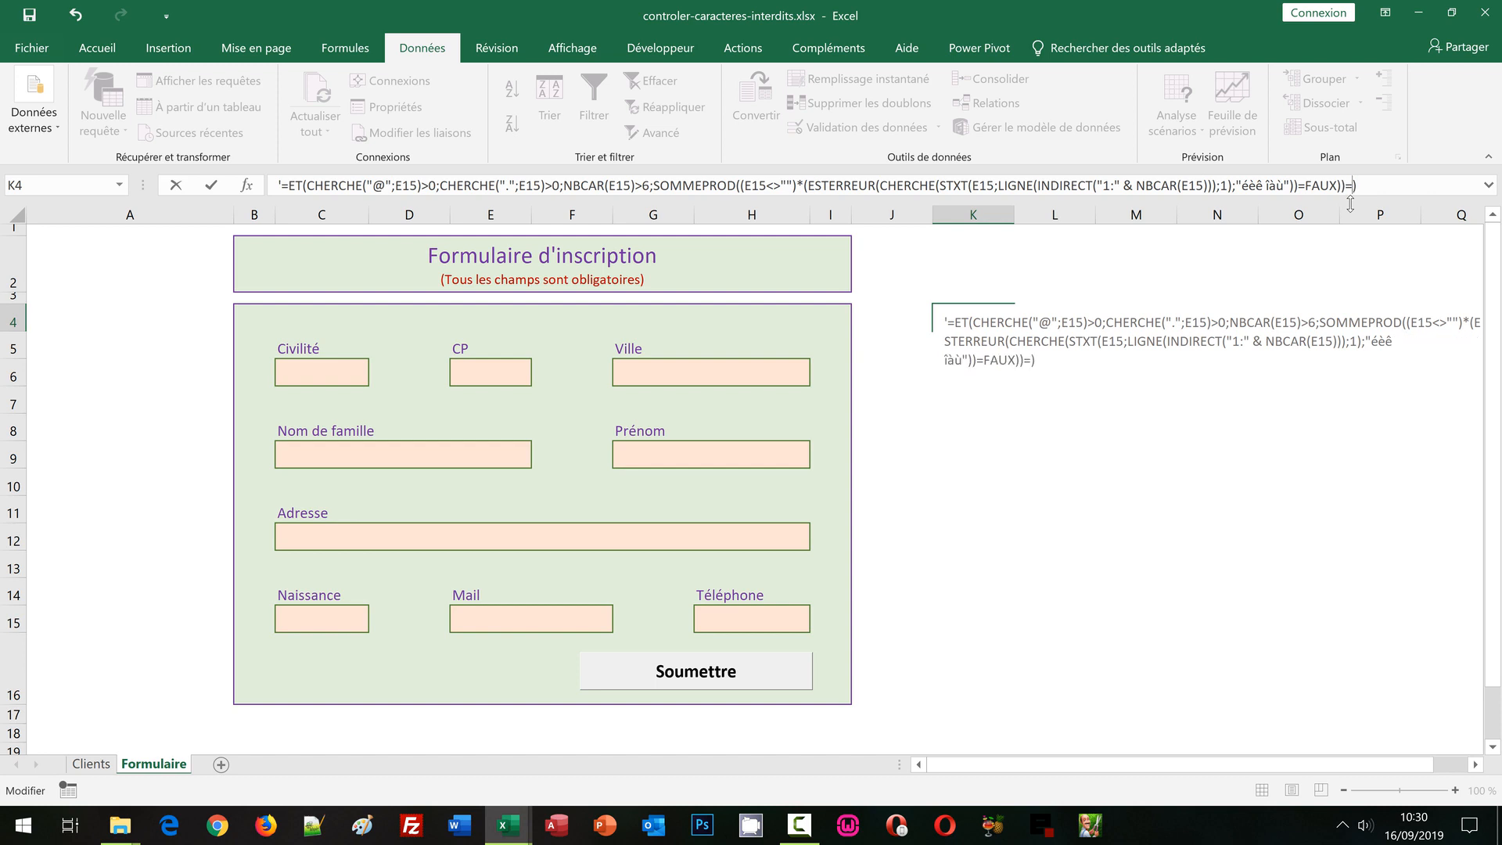
pyautogui.write('0')
pyautogui.moveTo(1365, 185); pyautogui.dragTo(279, 185)
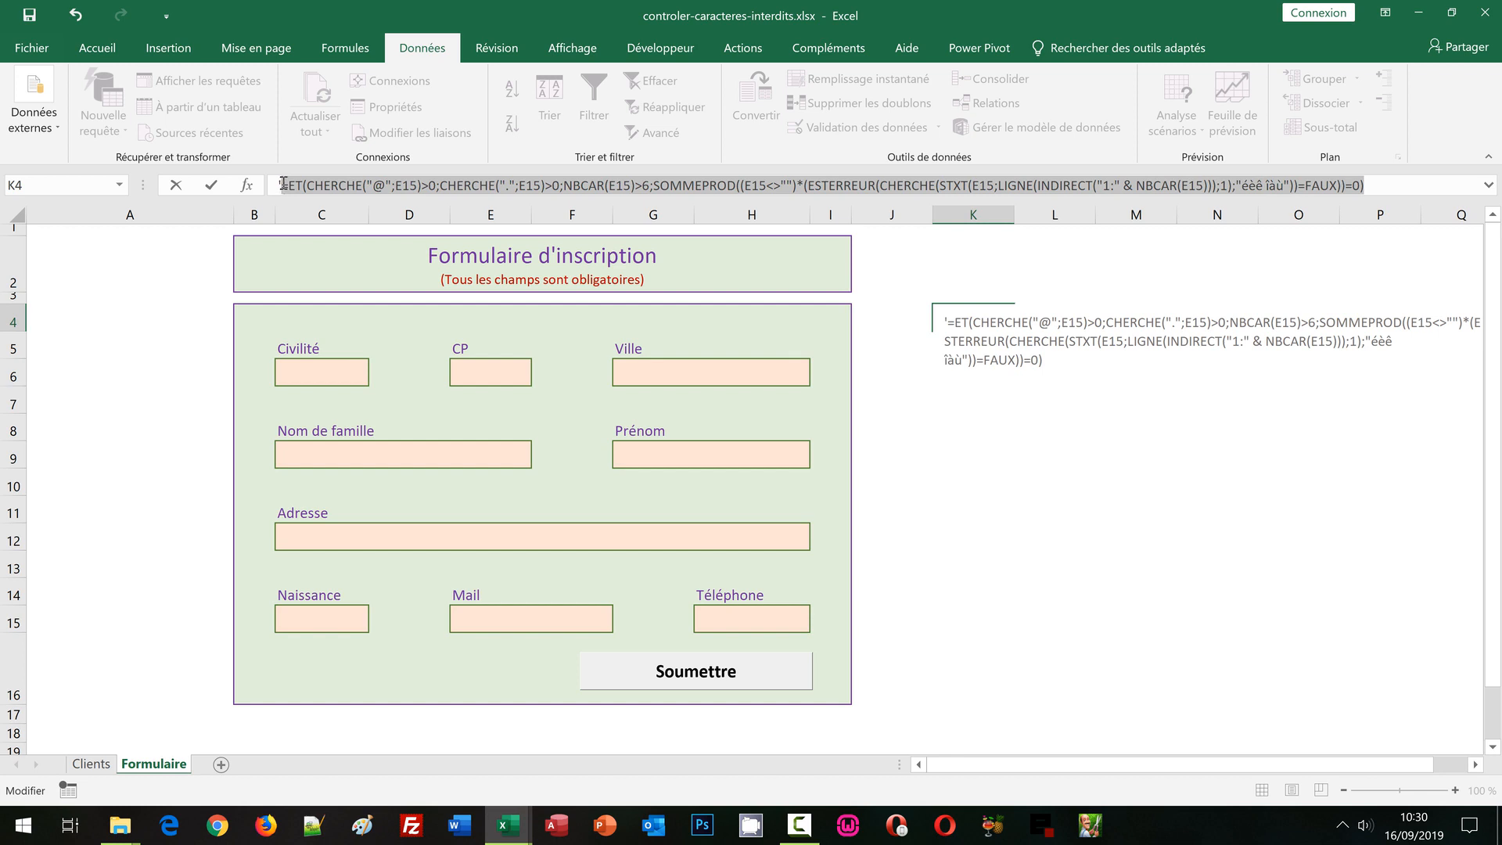
pyautogui.press('Return')
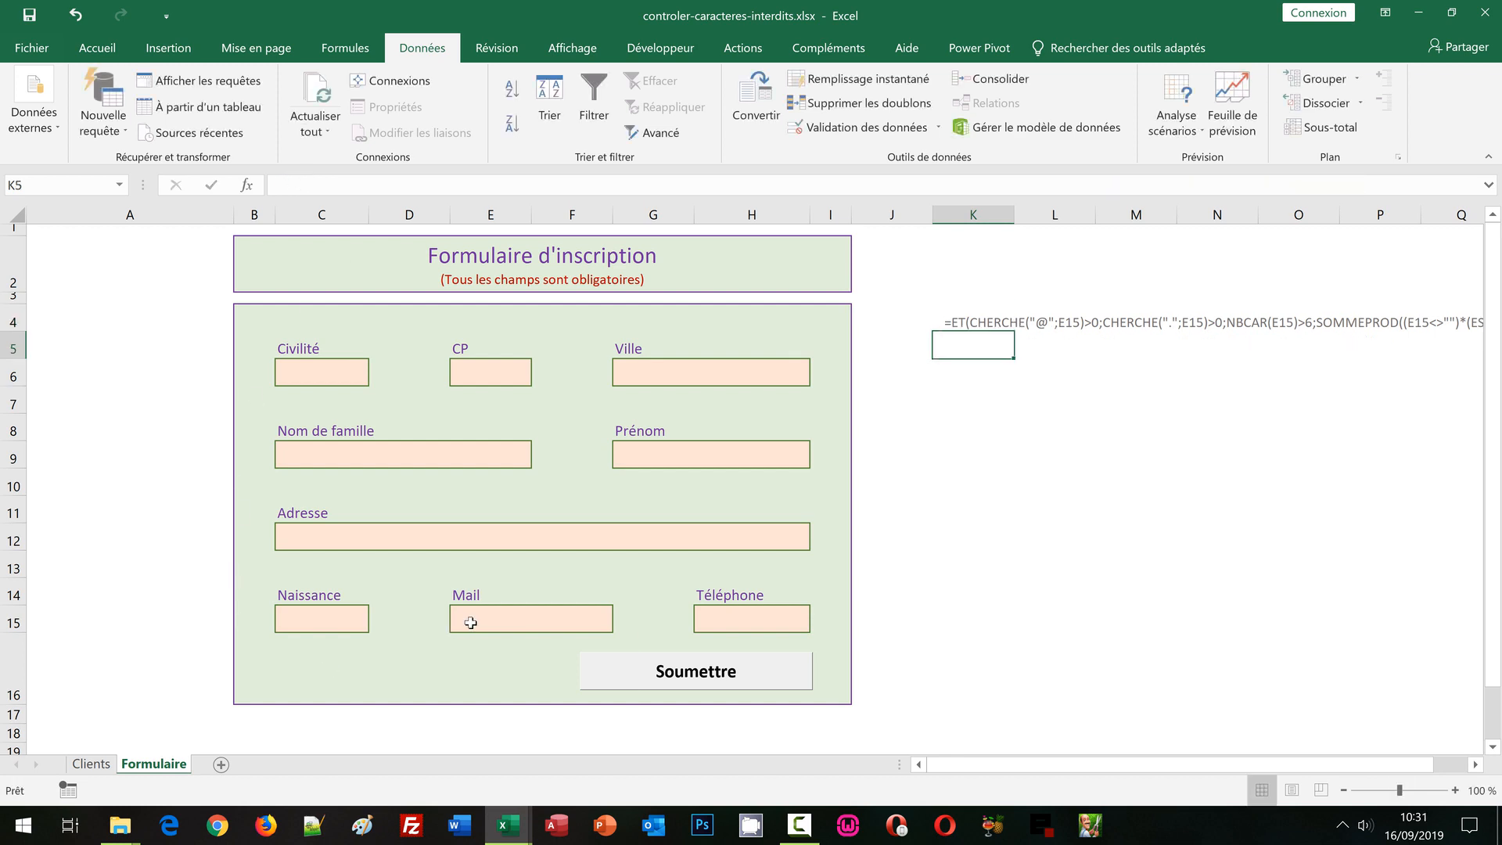
# Replace E15's custom validation formula with the rewritten one and accept the warning
pyautogui.click(469, 619)
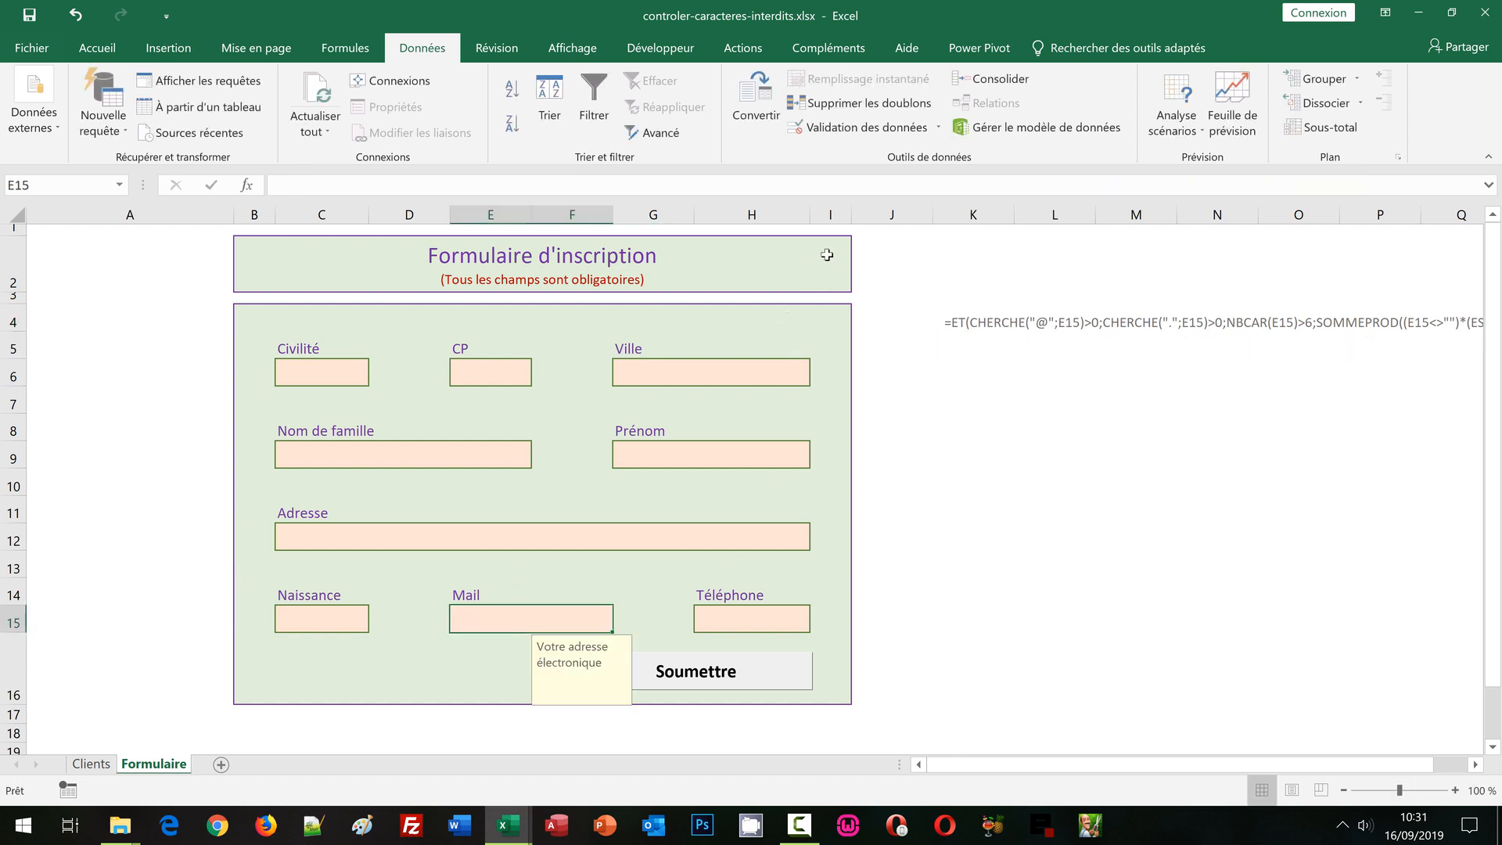
pyautogui.click(844, 137)
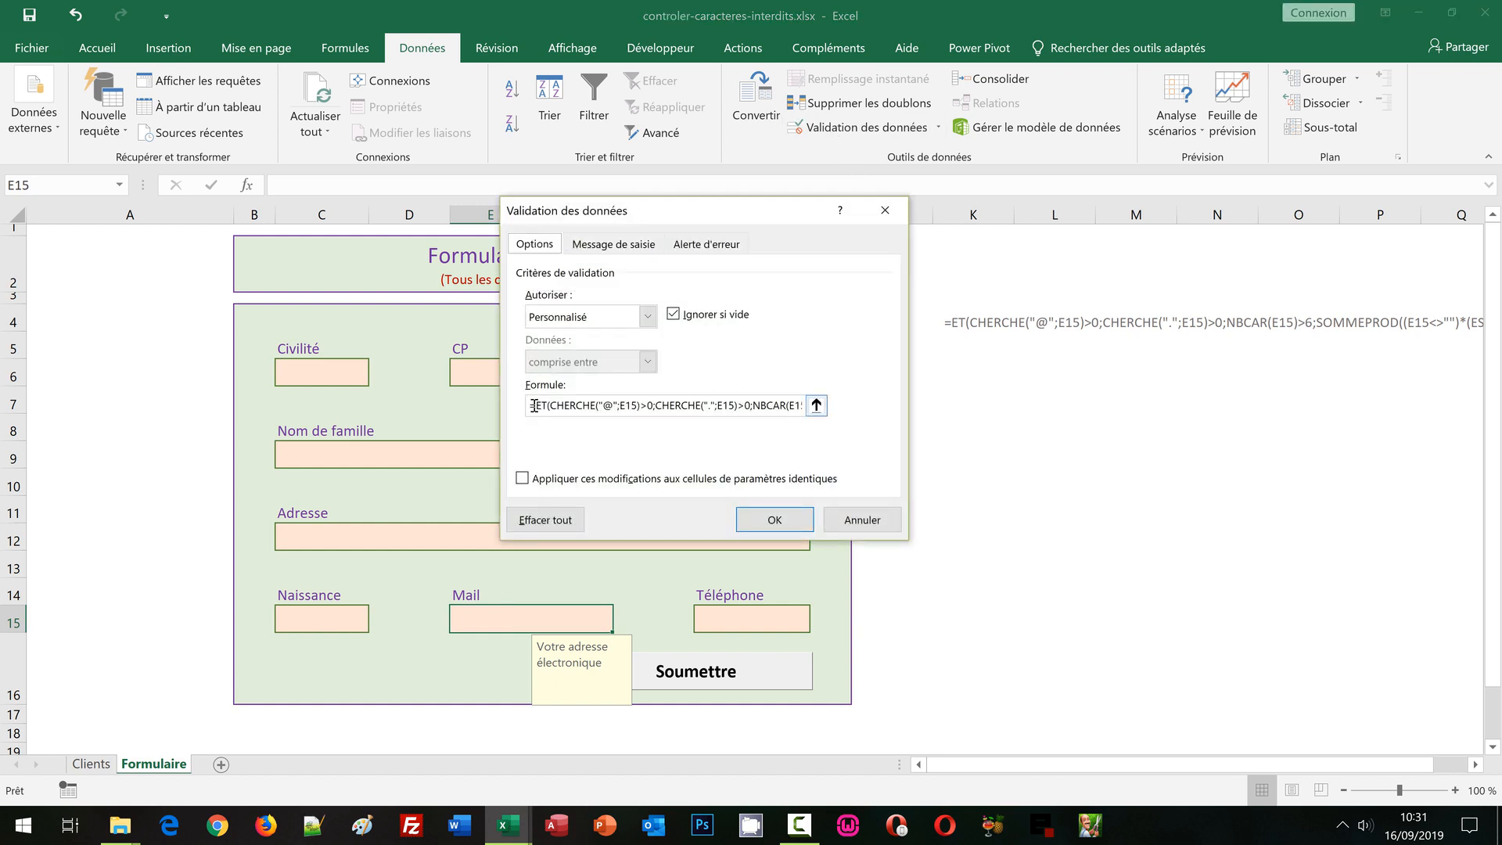
pyautogui.moveTo(533, 405); pyautogui.dragTo(854, 415)
pyautogui.press('Delete')
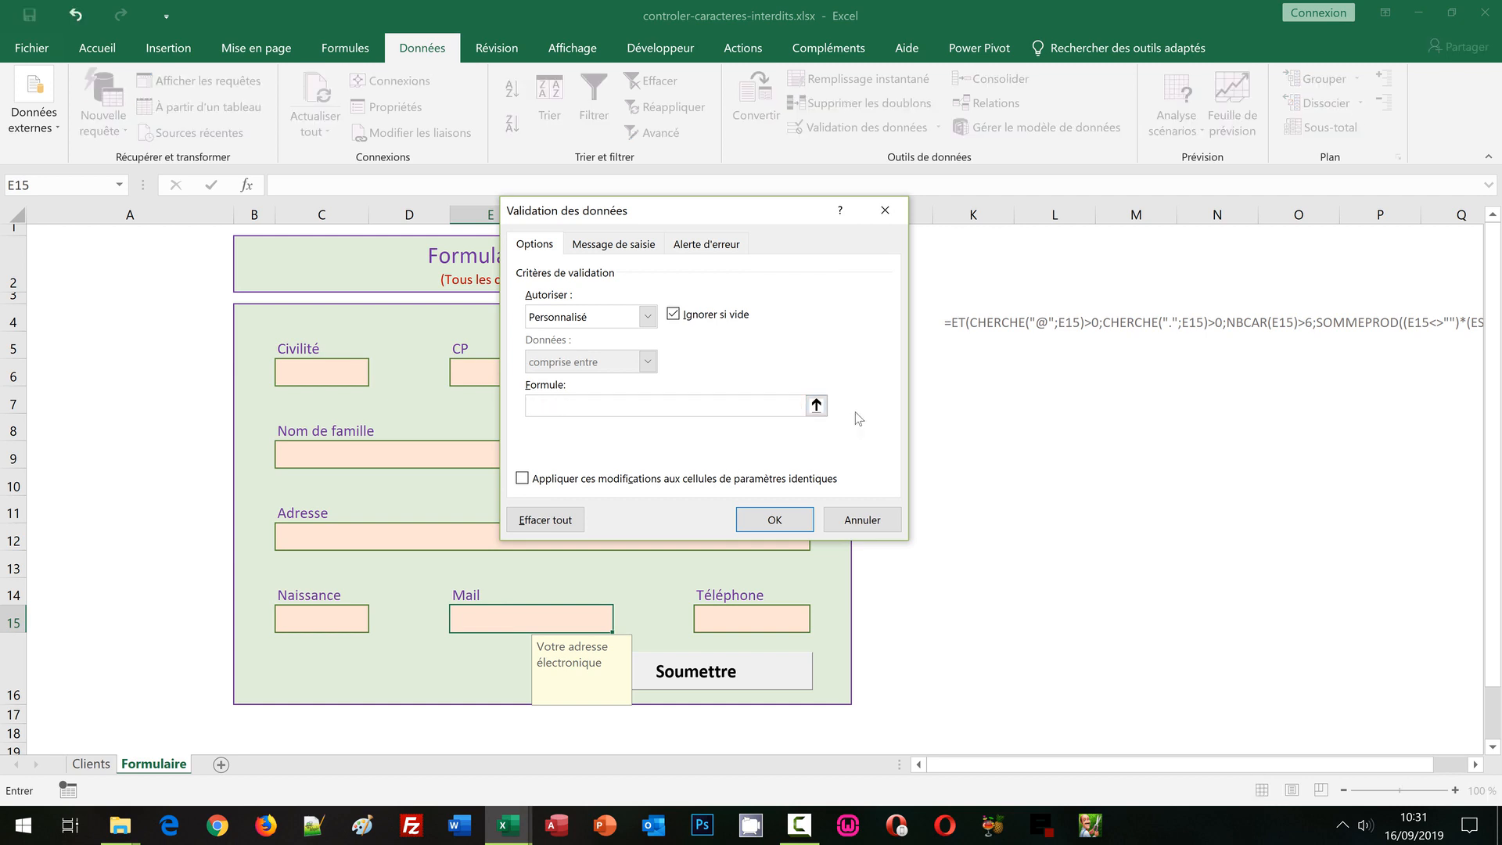
pyautogui.hotkey('ctrl', 'v')
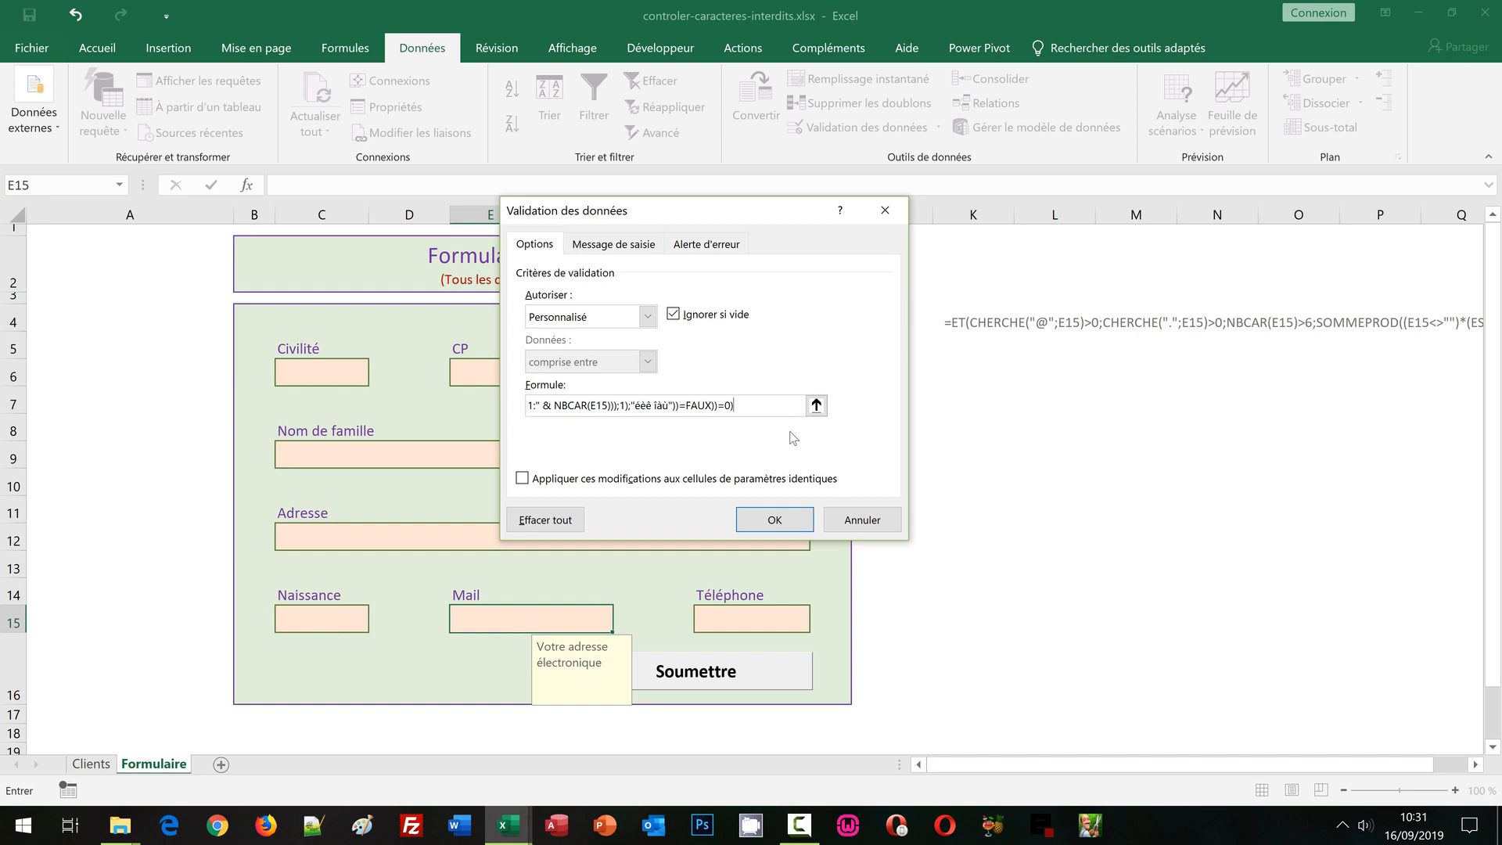
pyautogui.click(768, 524)
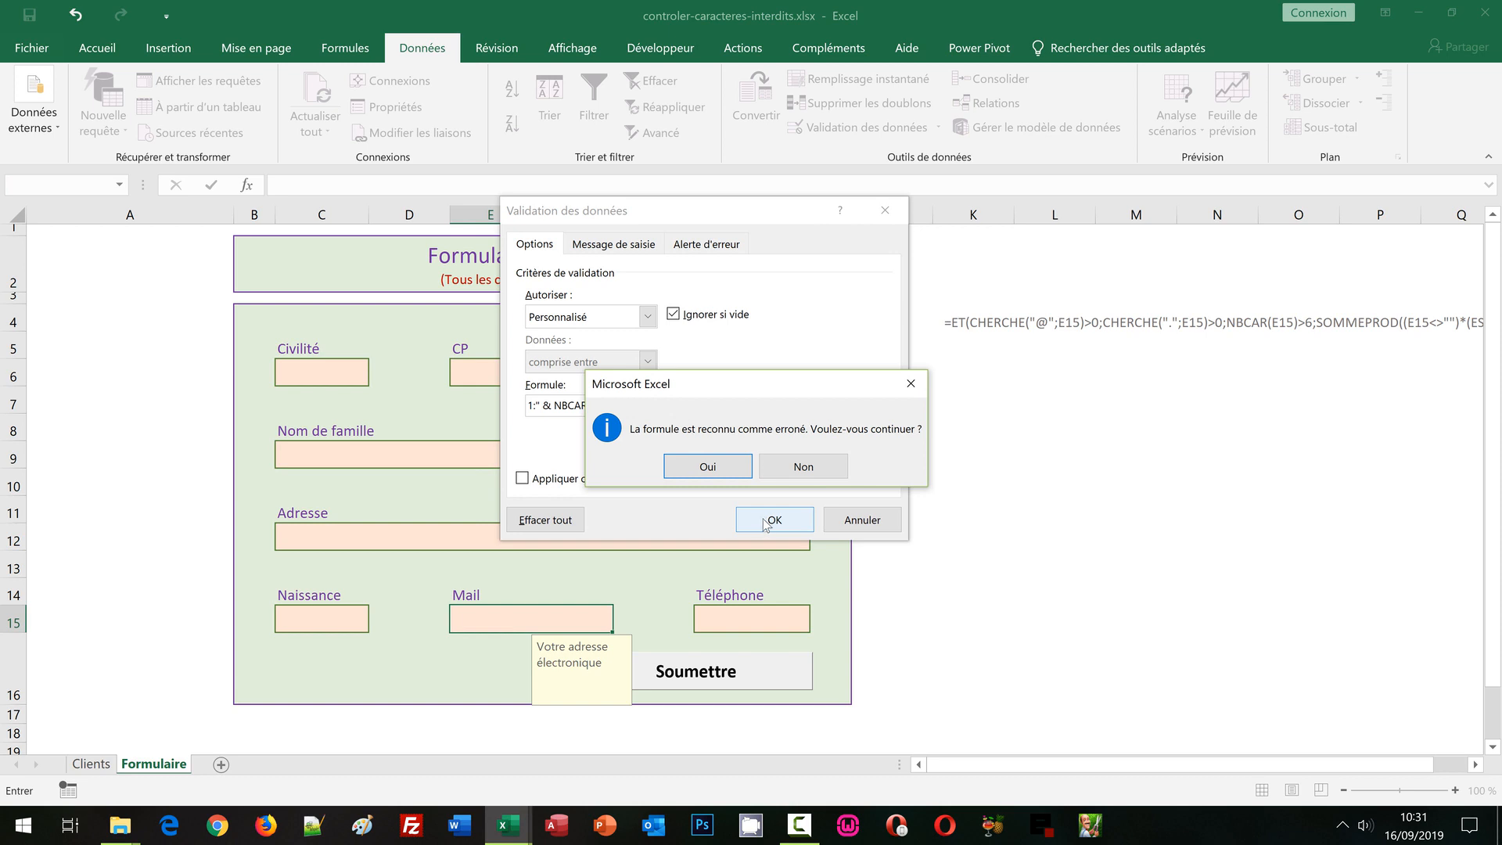
pyautogui.click(713, 468)
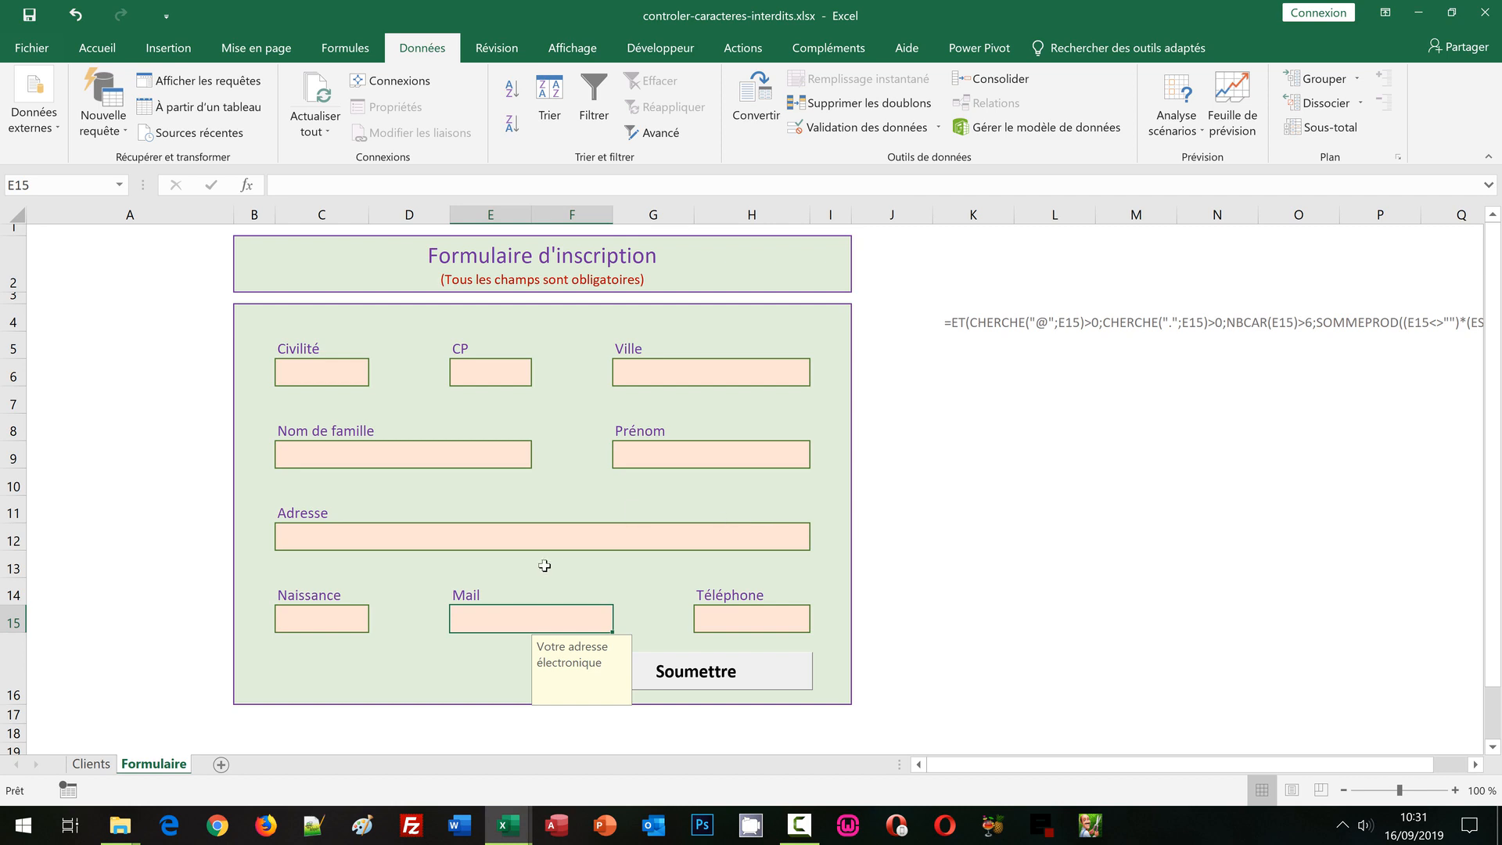
# Return to the Mail cell E15 and begin typing a test entry
pyautogui.click(486, 641)
pyautogui.press('Up')
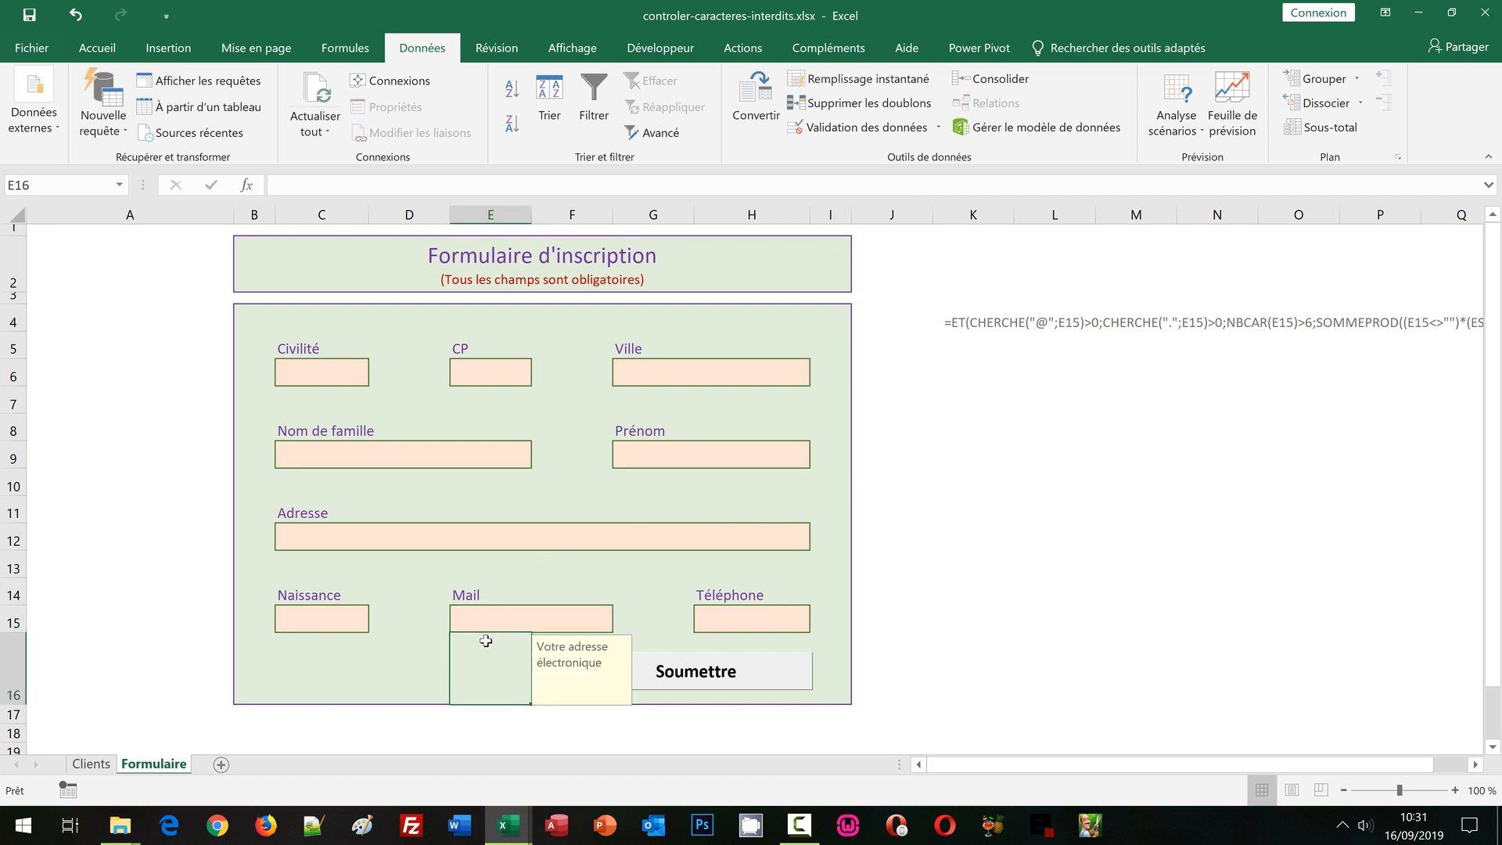
pyautogui.write('ste')
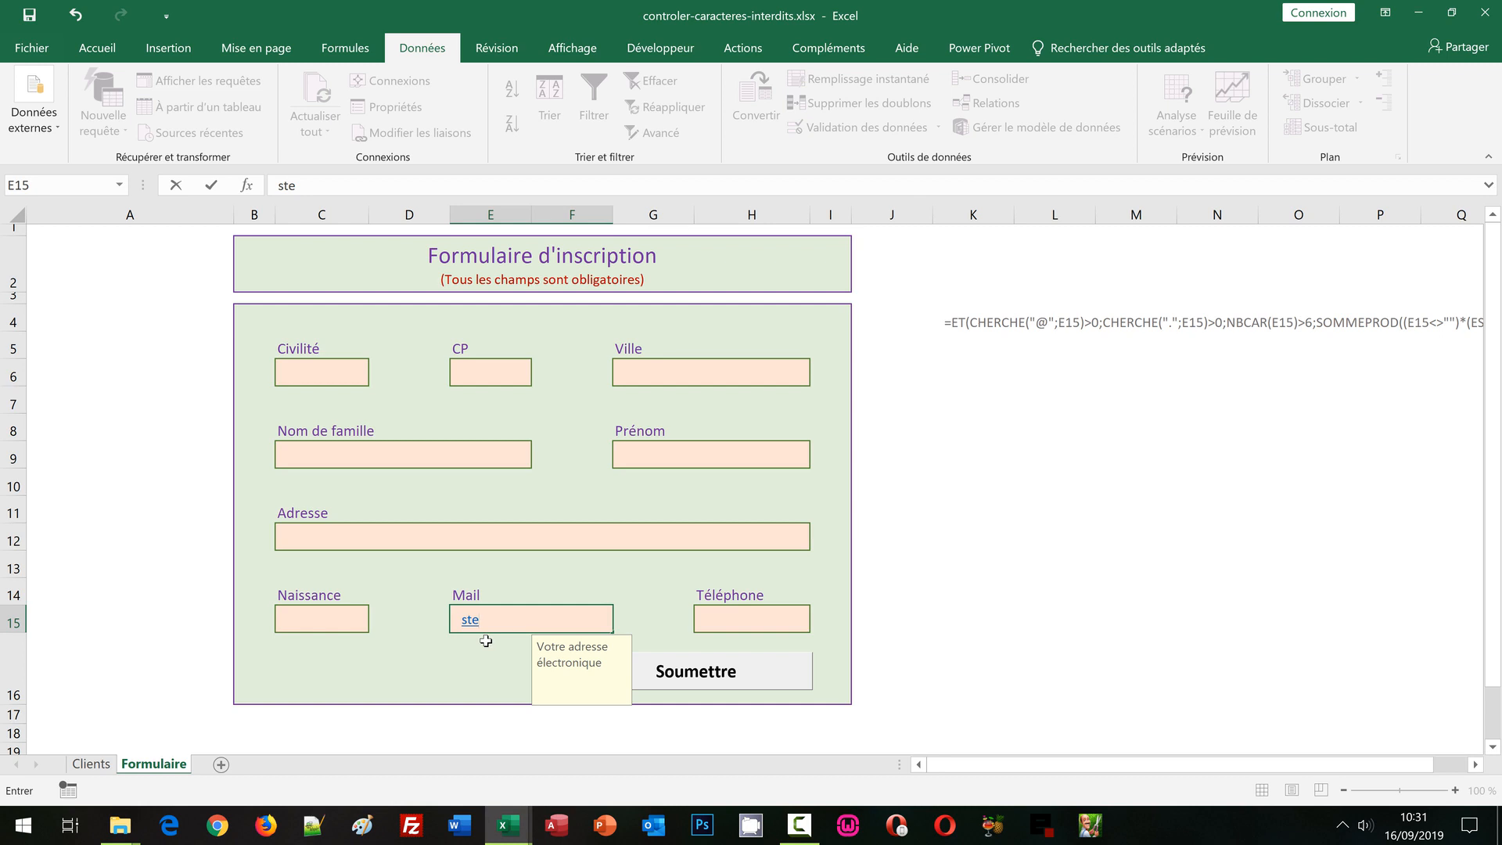
# Try incomplete entries and then an accented test address in E15, each rejected by validation
pyautogui.press('Return')
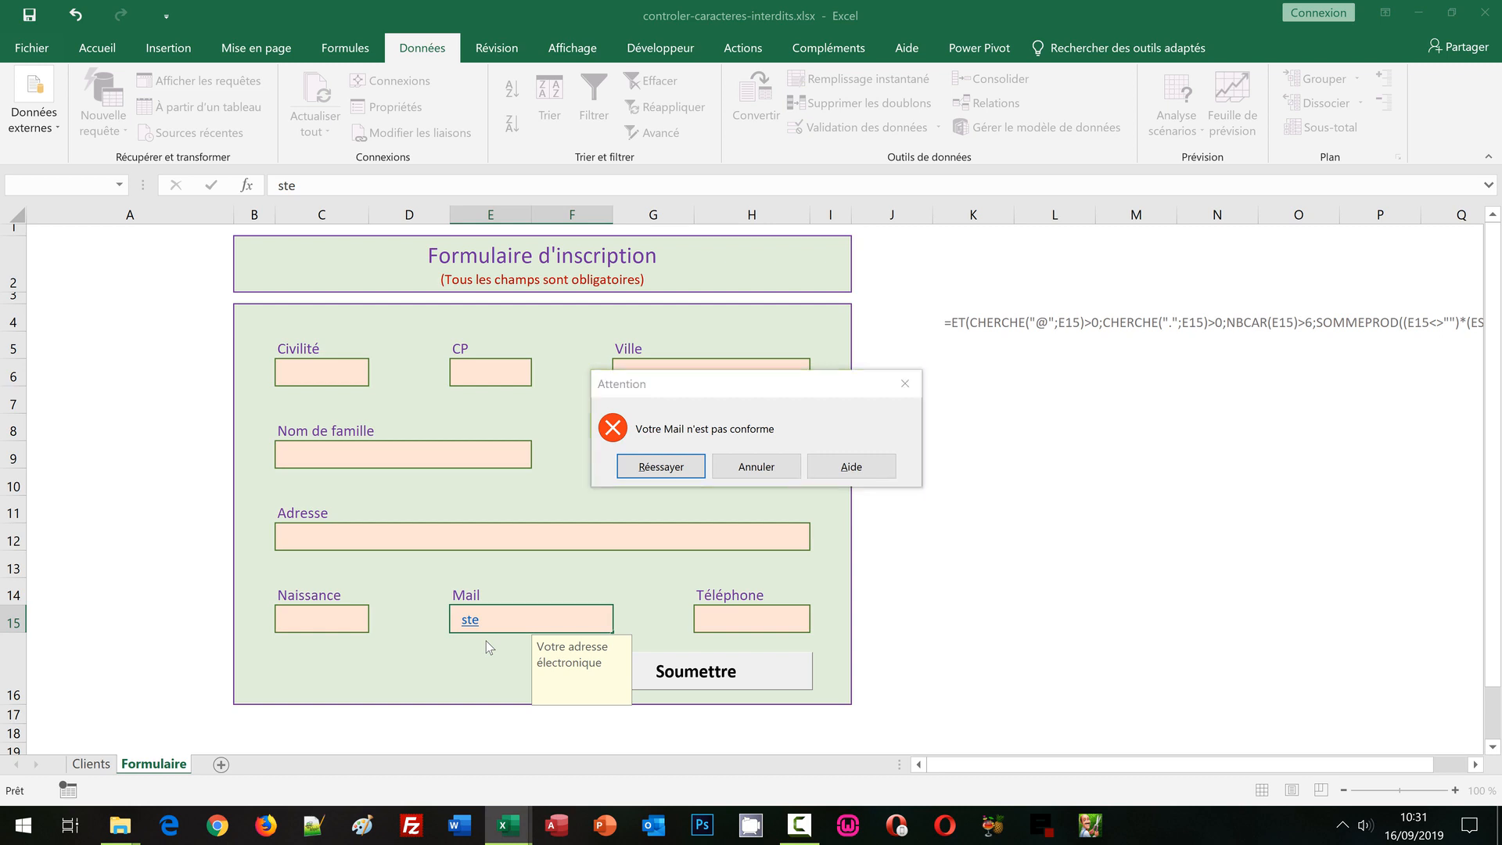
pyautogui.press('Escape')
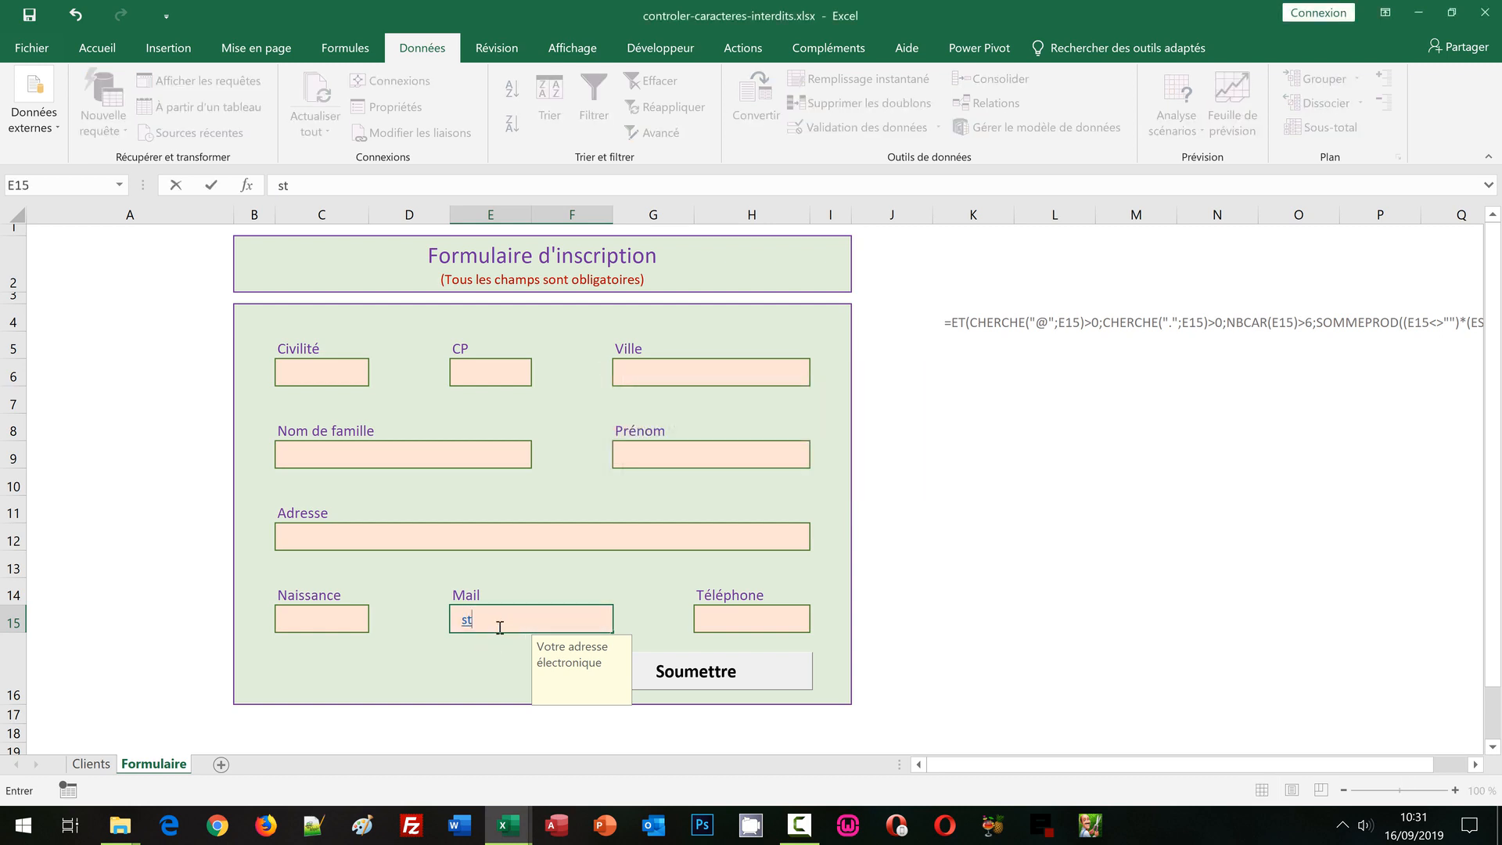
pyautogui.press('Return')
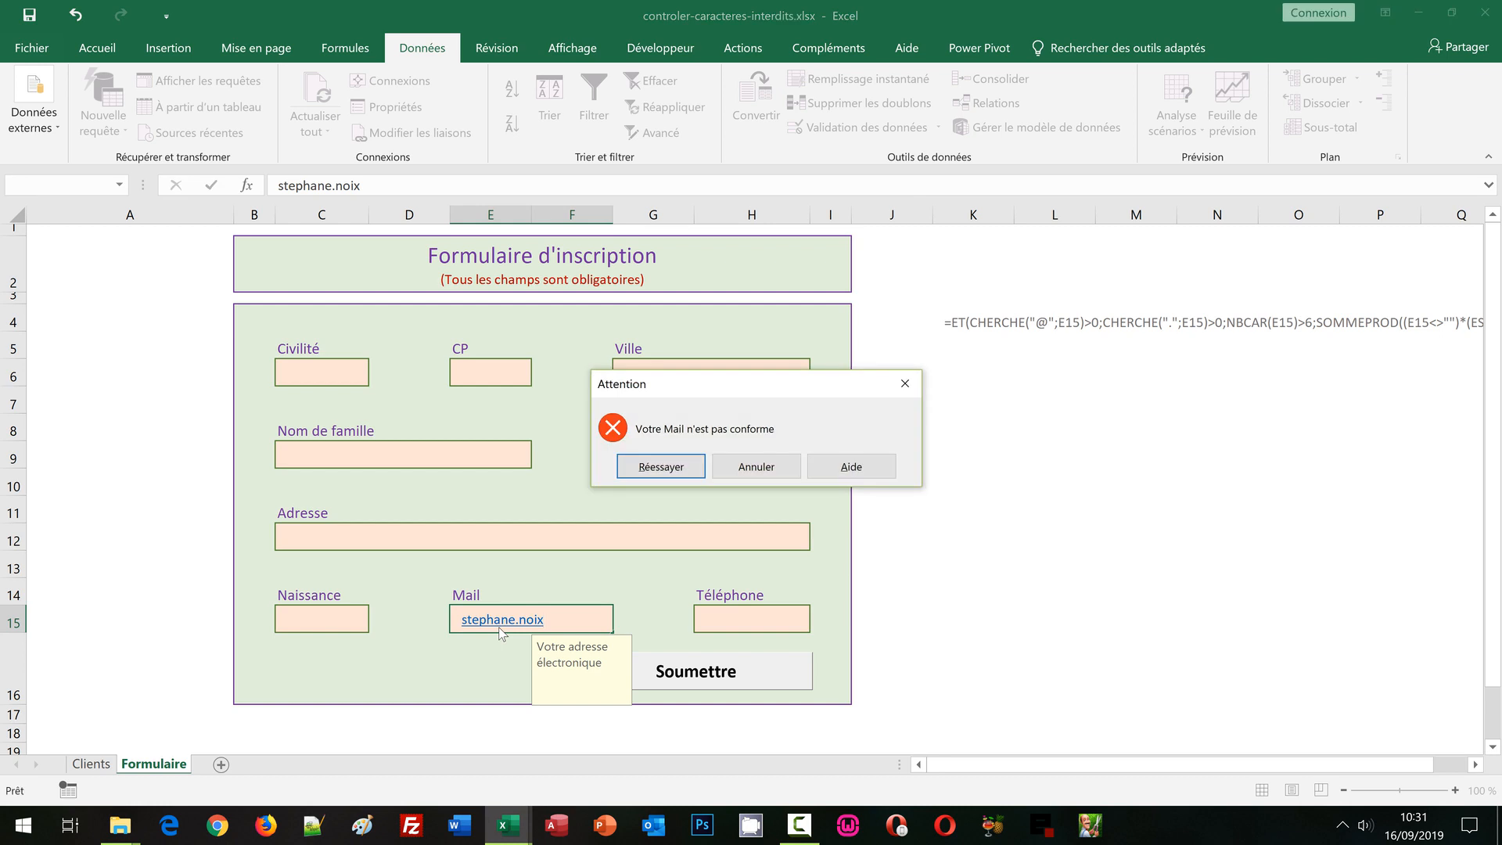
pyautogui.click(747, 470)
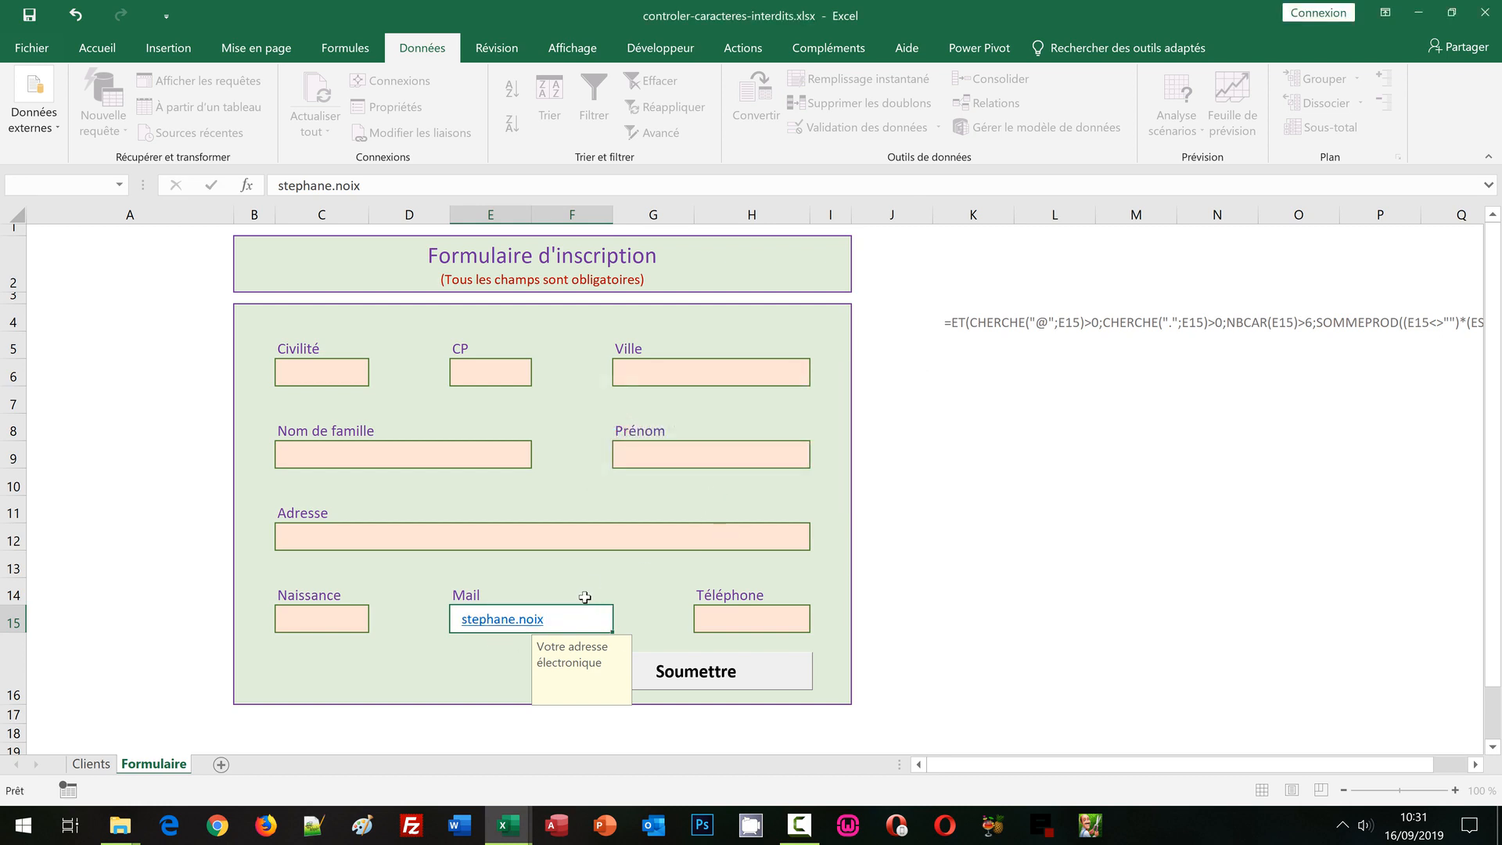
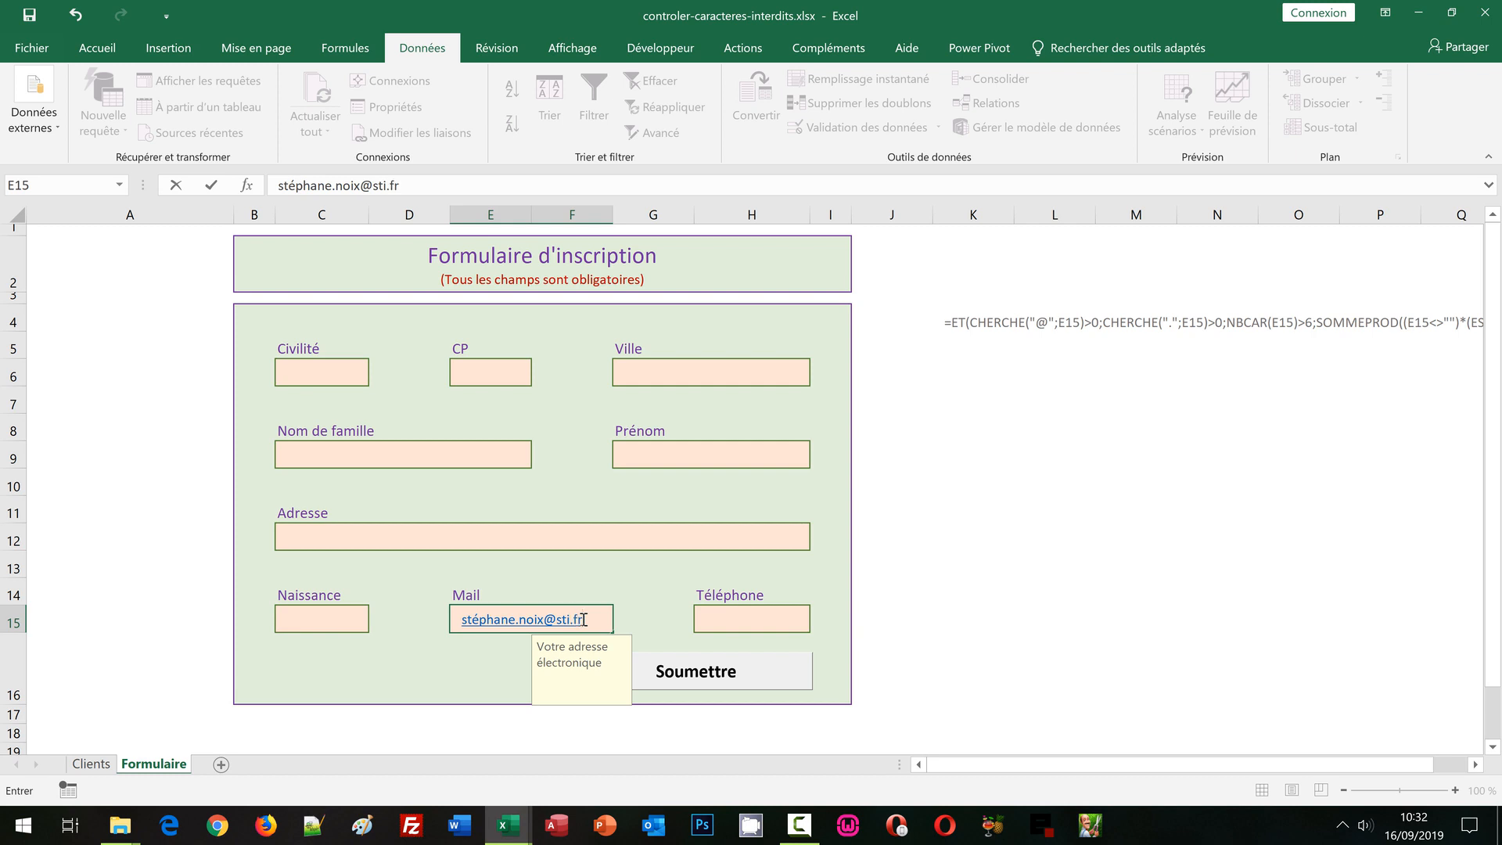
pyautogui.press('Return')
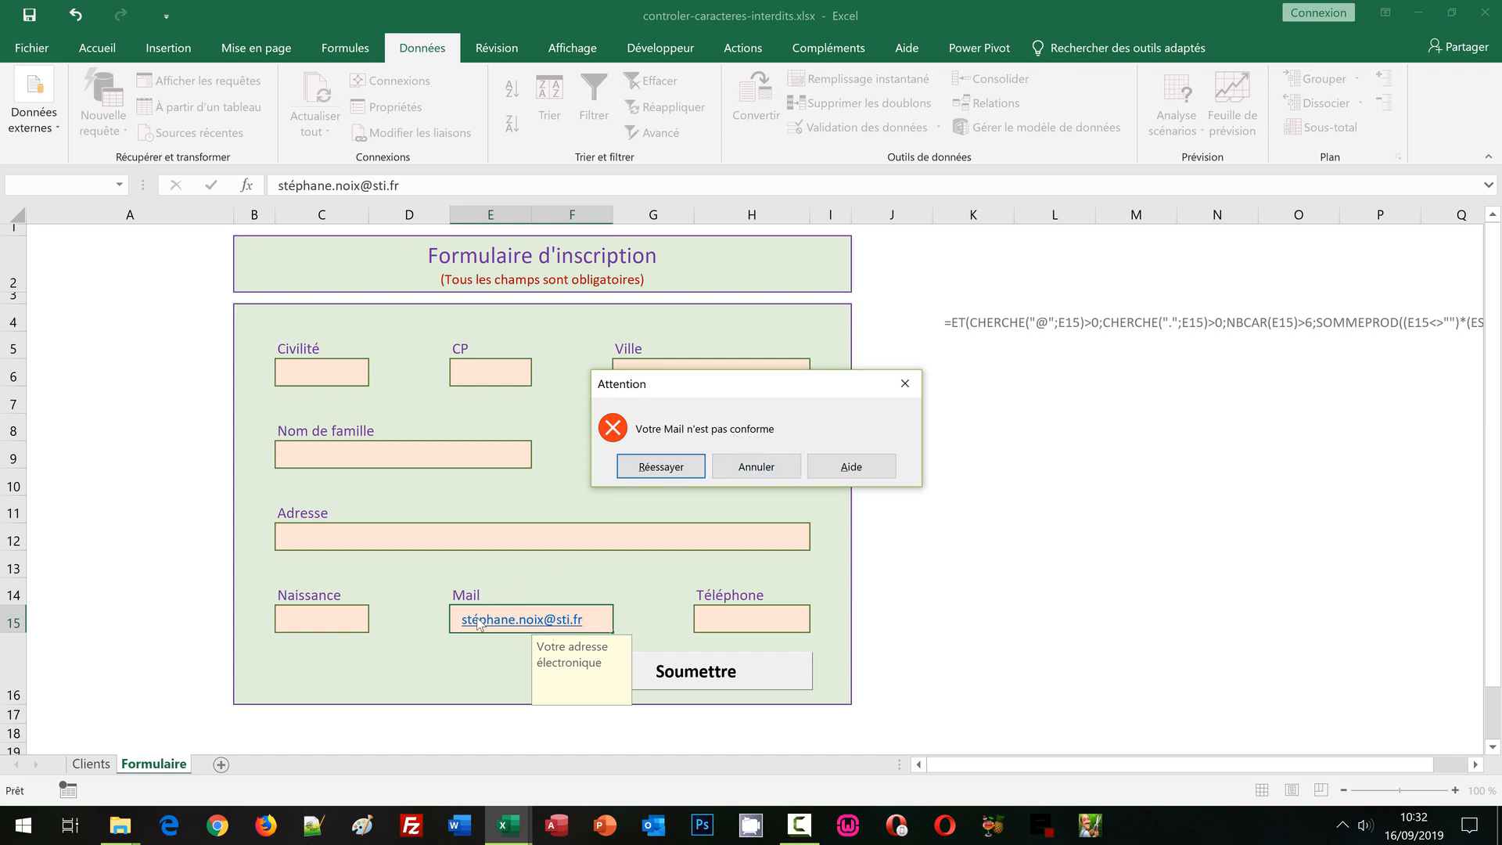
# Dismiss the warning and enter the same test address without accents in E15, fixing a typo
pyautogui.click(761, 472)
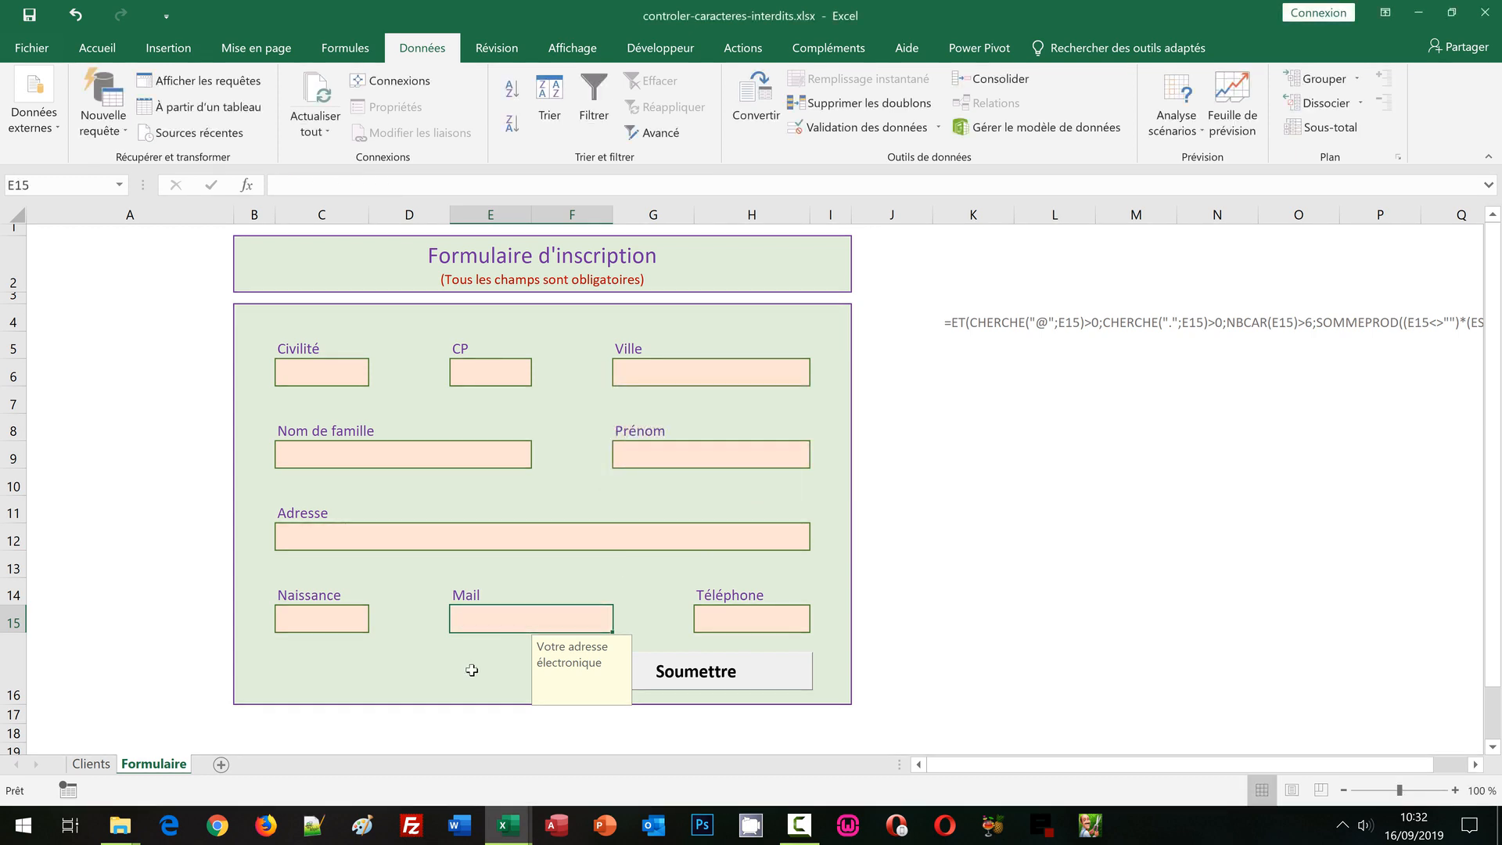
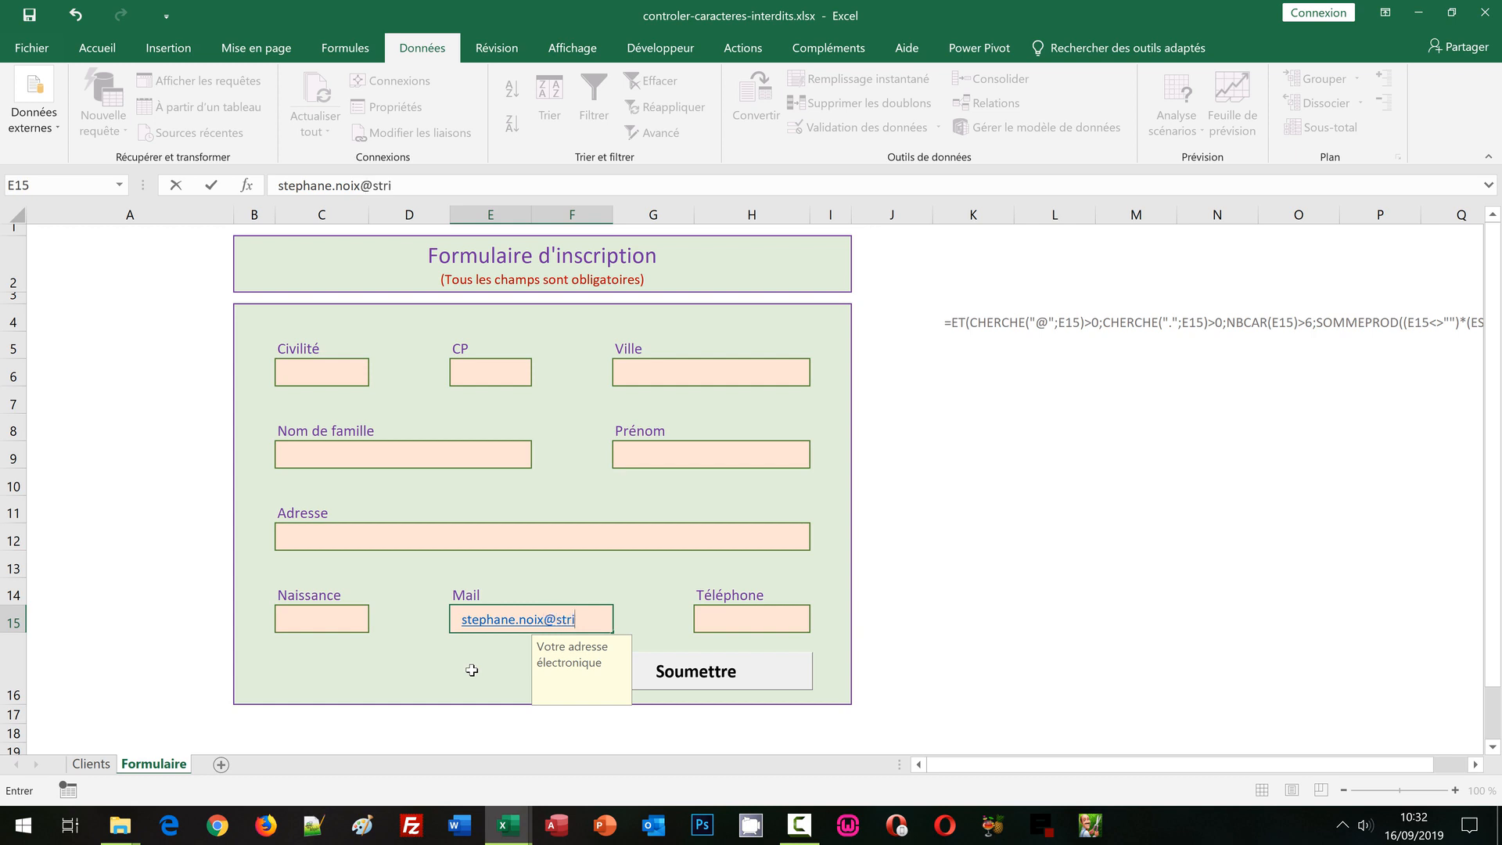
pyautogui.press('Return')
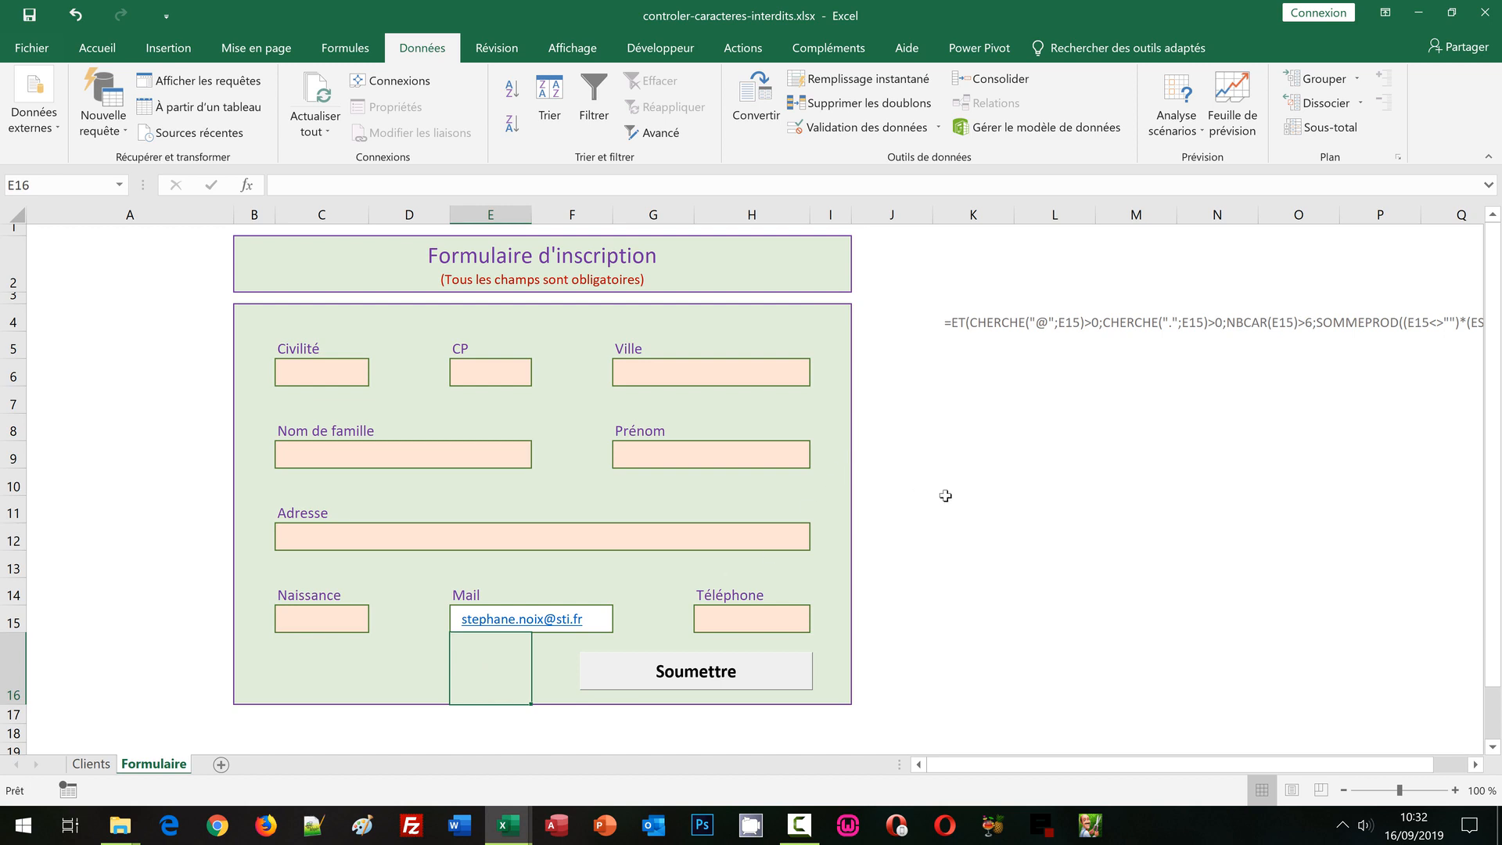
# Delete the helper formula text from K4 and open data validation for Nom de famille C9
pyautogui.click(990, 471)
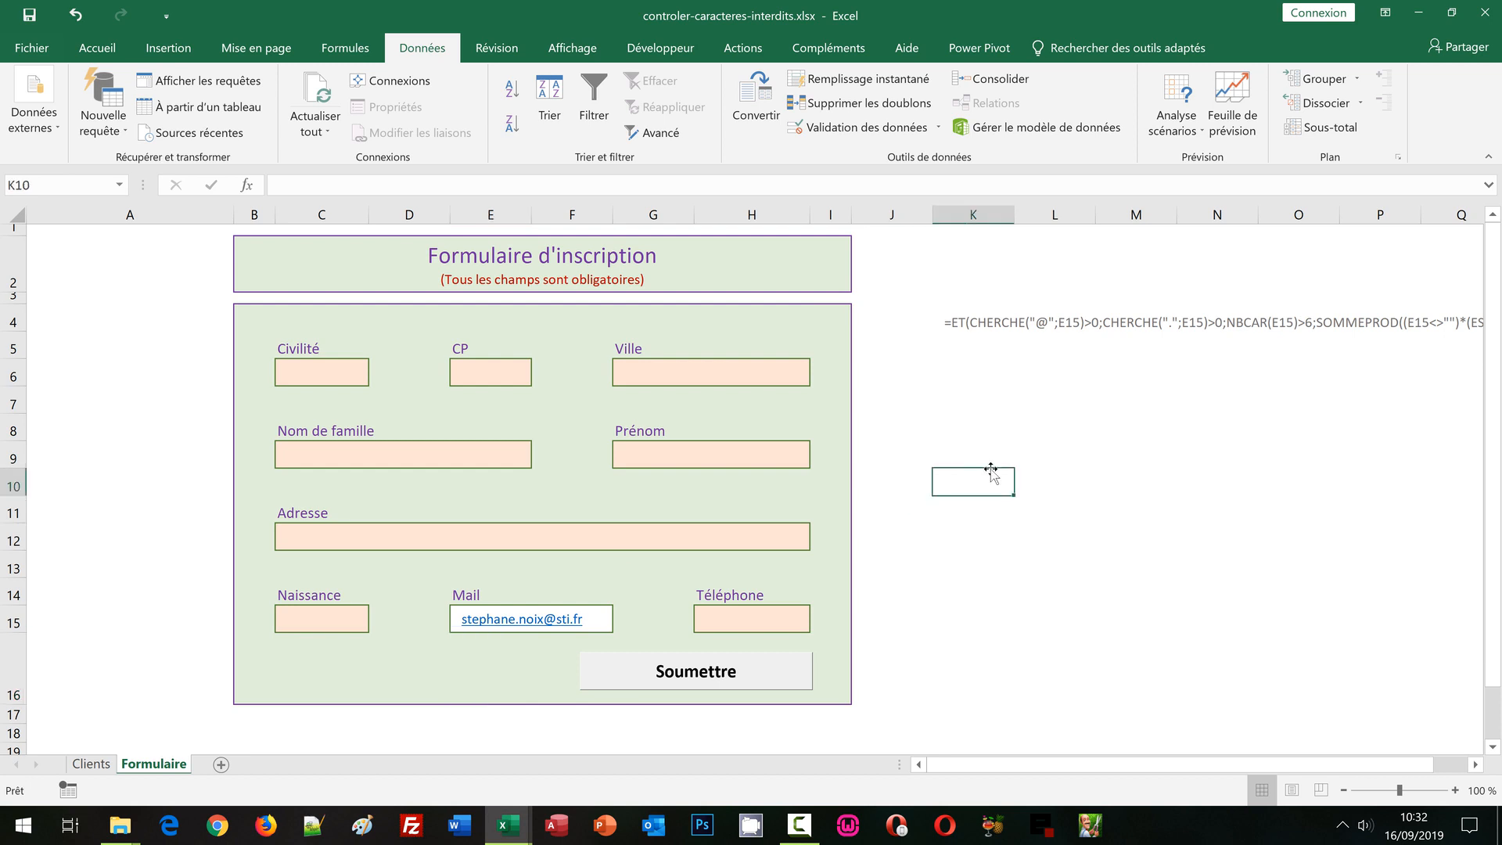
pyautogui.click(949, 324)
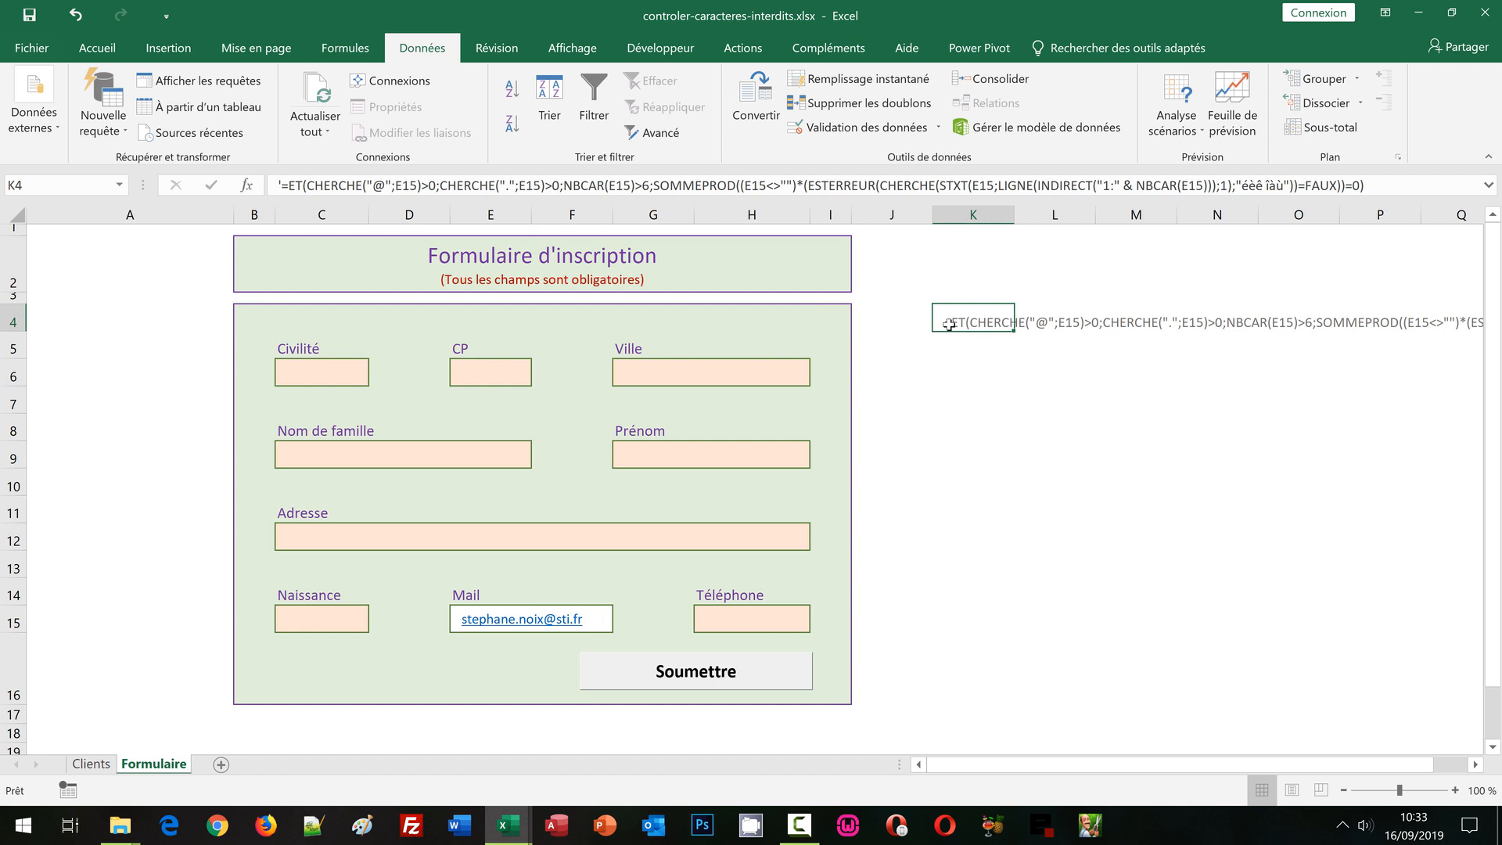
pyautogui.press('Delete')
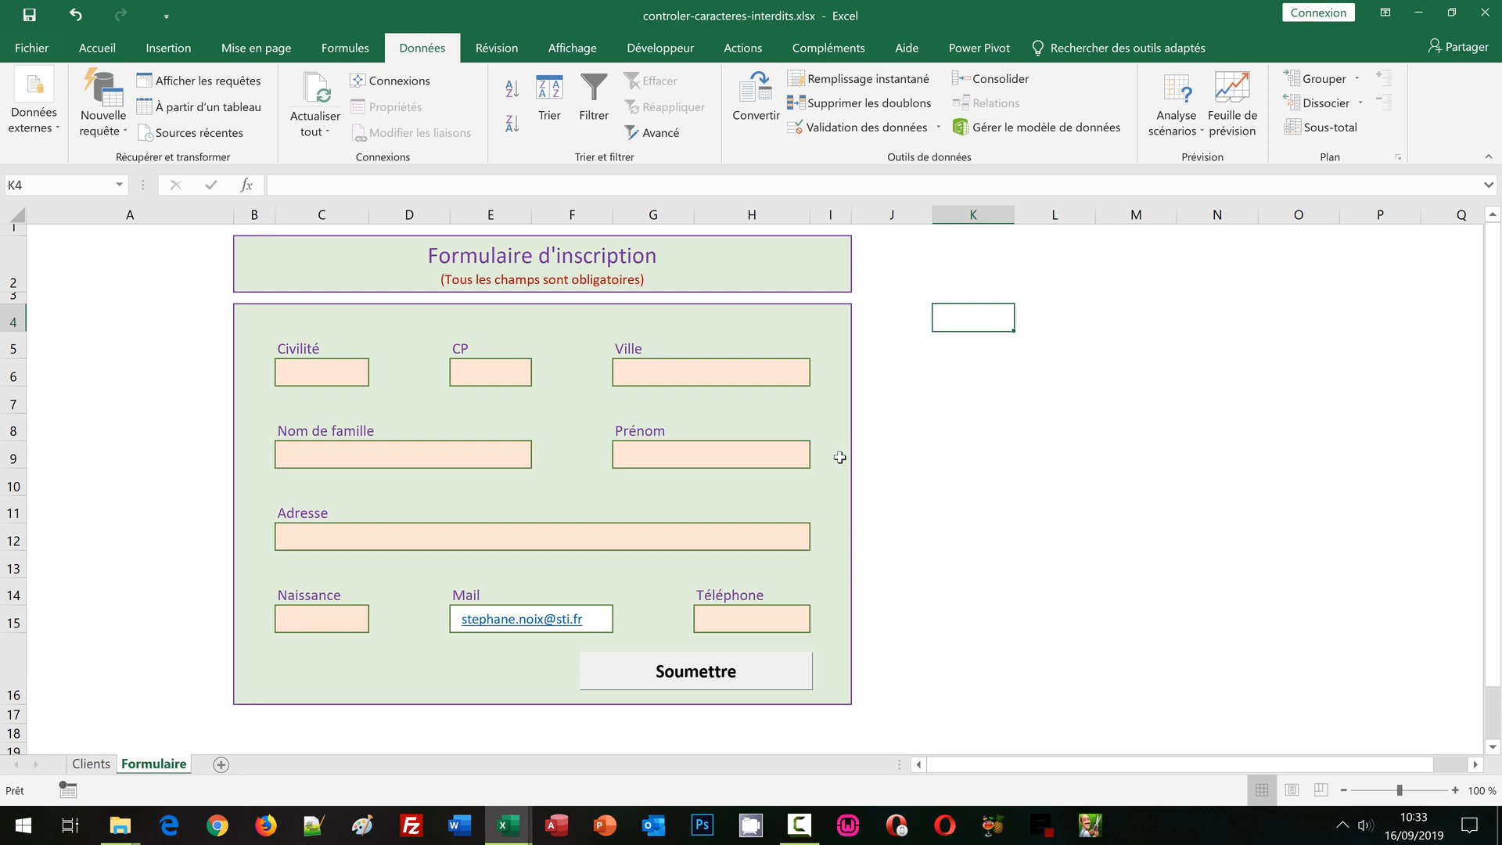
pyautogui.click(392, 454)
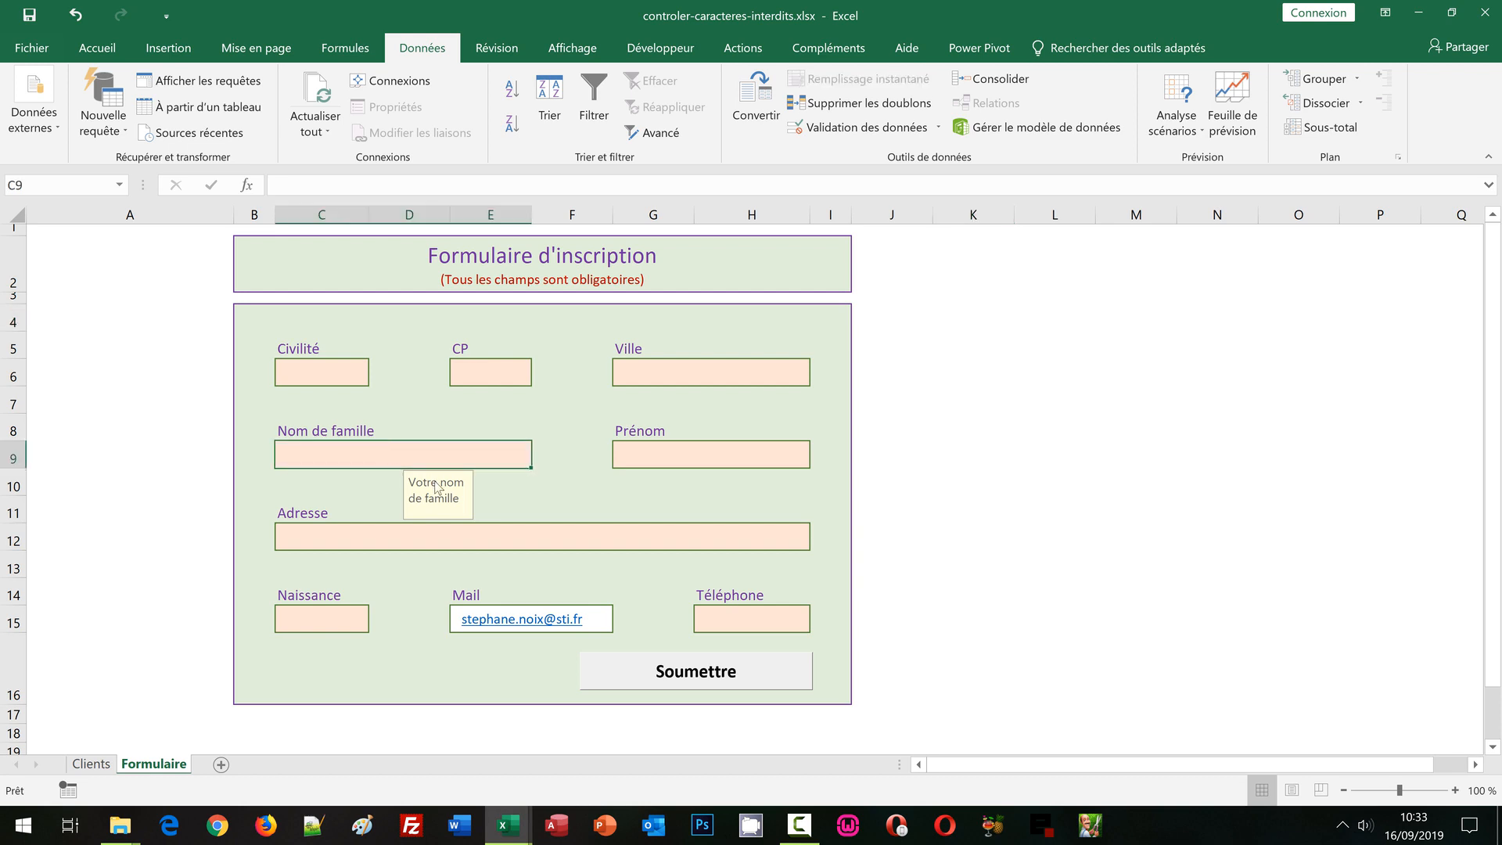
pyautogui.click(839, 129)
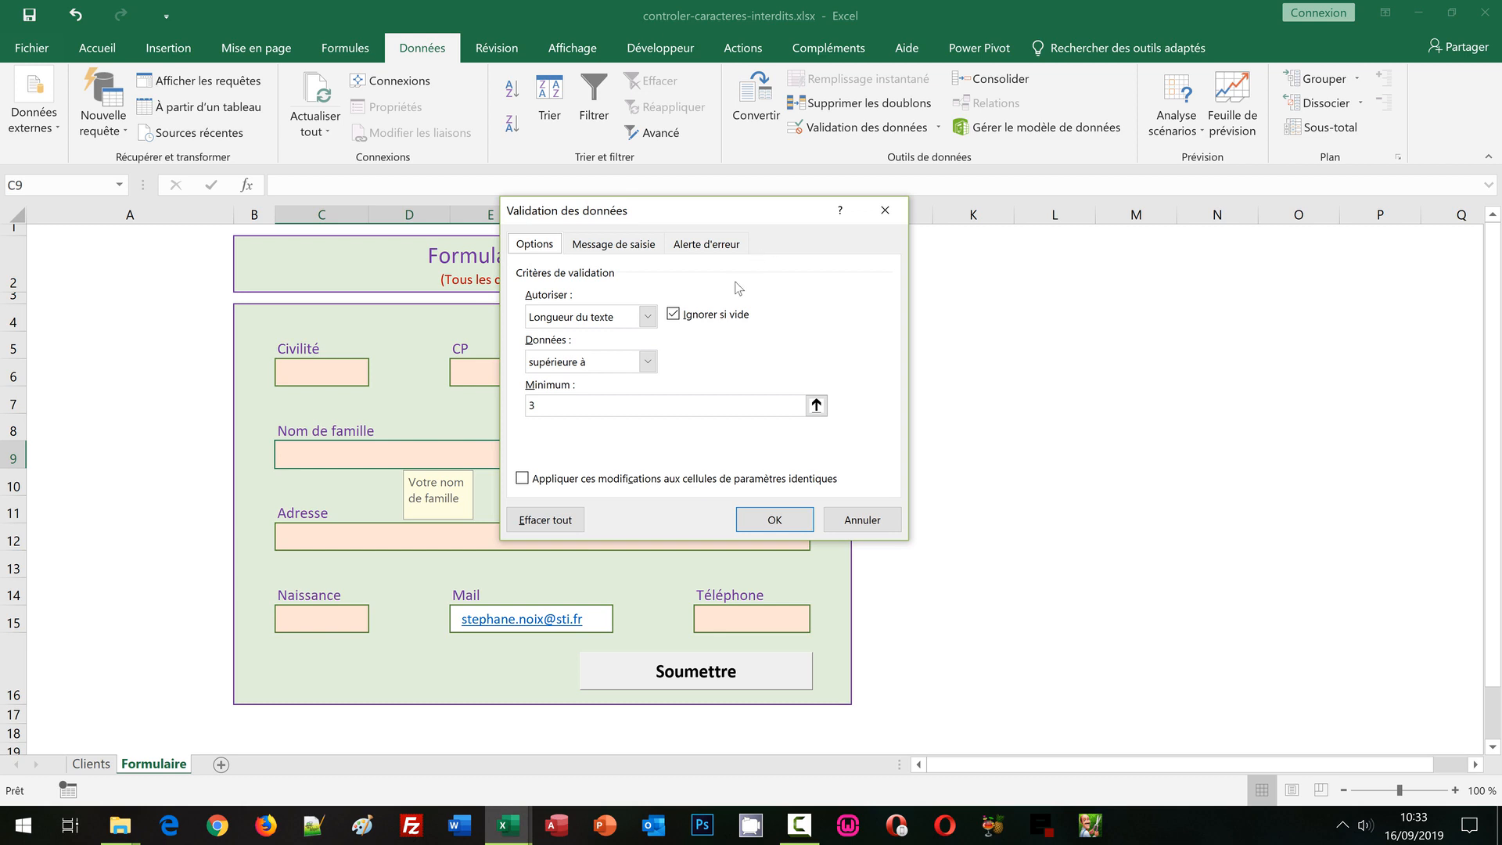
# Set C9's validation to Personnalisé with =ET(NbCar(C9)>3;Exact(C9;Majuscule(C9)))
pyautogui.click(647, 316)
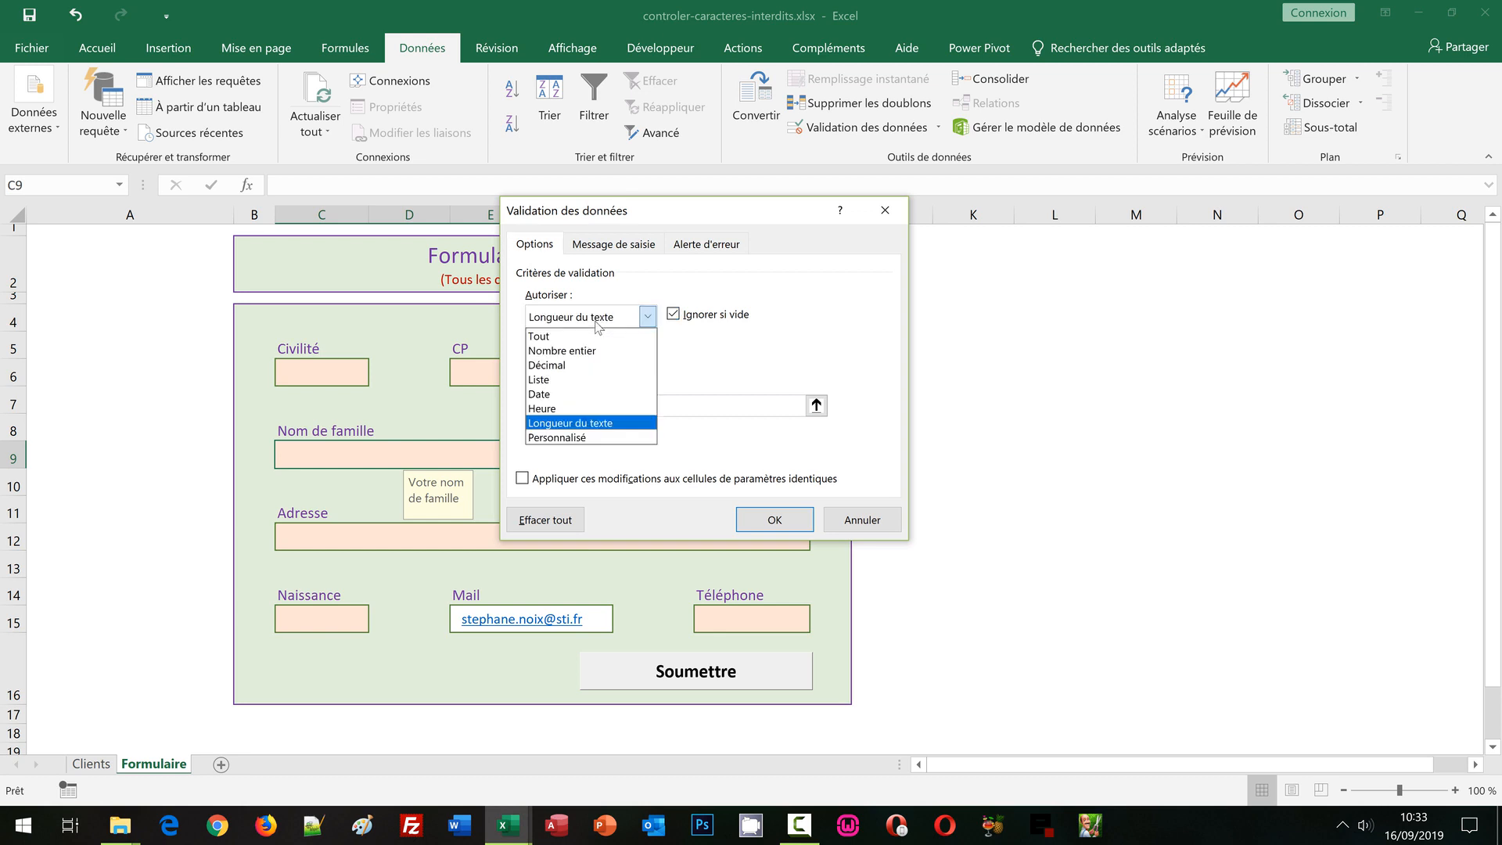
pyautogui.click(576, 438)
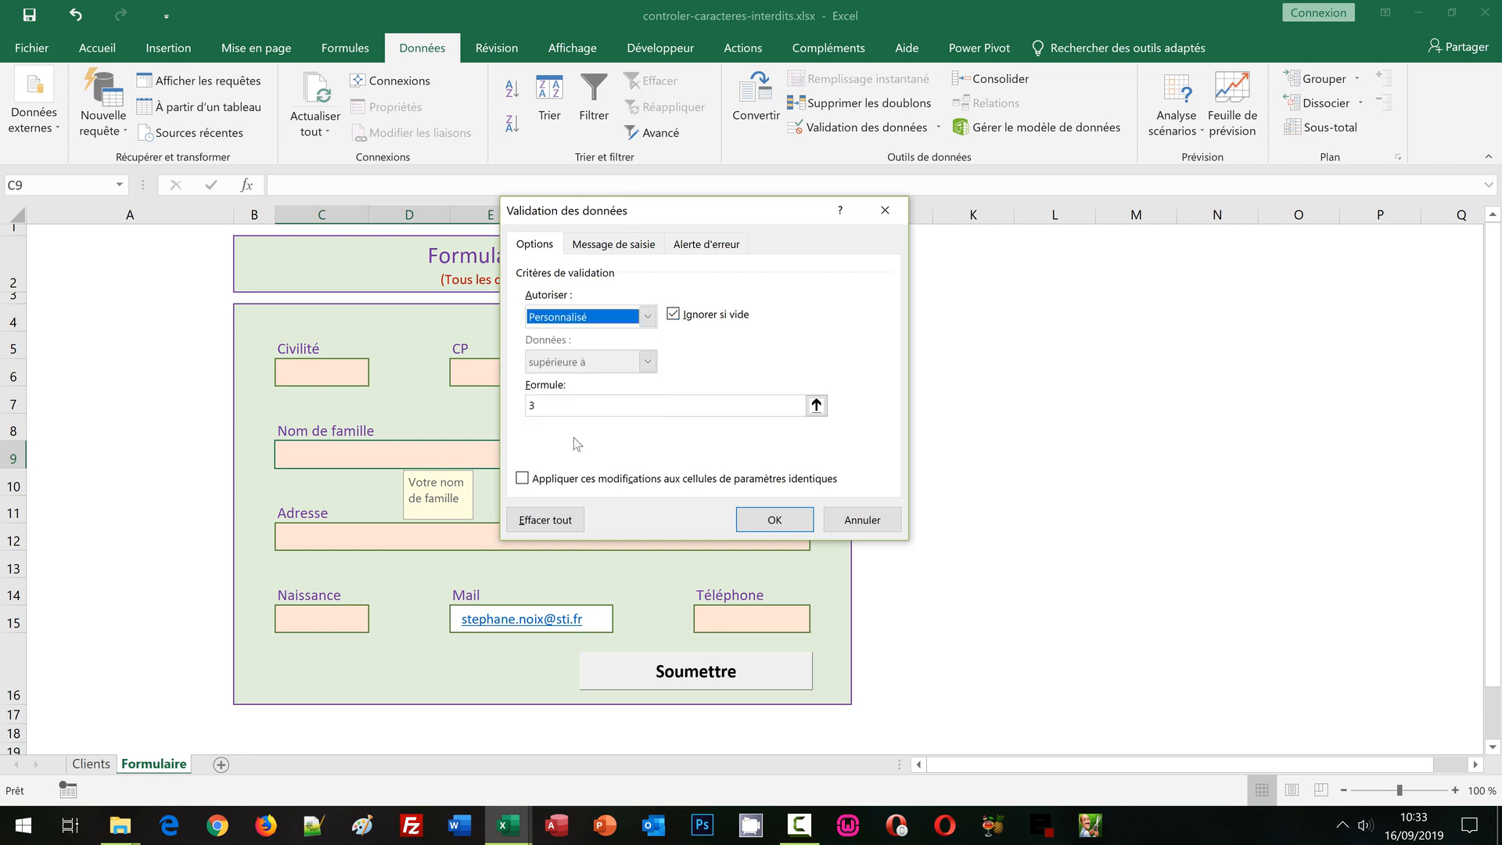
pyautogui.click(548, 402)
pyautogui.press('BackSpace')
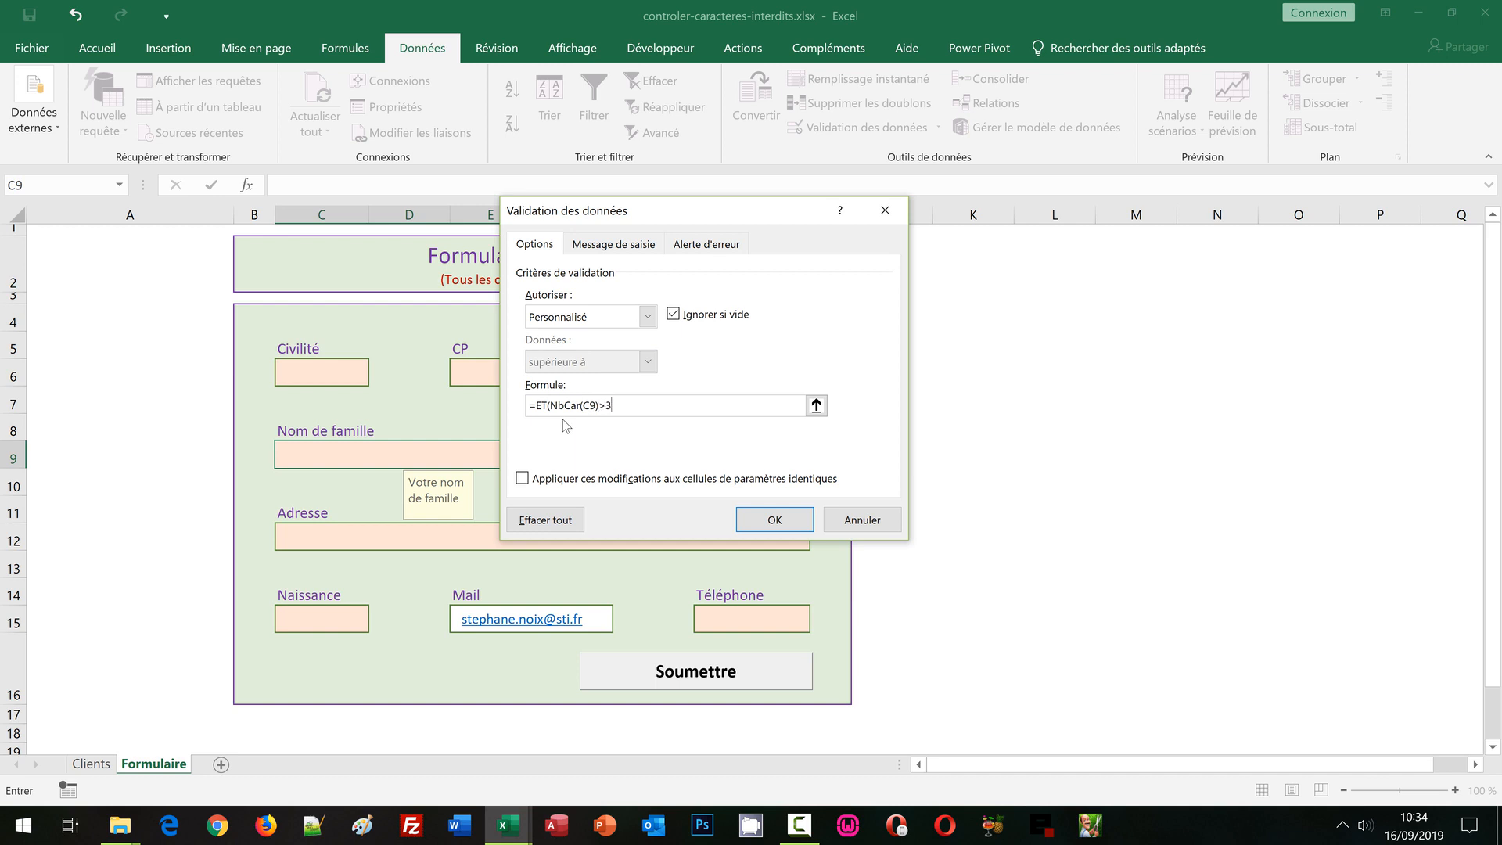
pyautogui.write(';')
pyautogui.write('Exact(')
pyautogui.write('C9;Majuscule(C9')
pyautogui.write(')')
pyautogui.write(')')
pyautogui.click(774, 520)
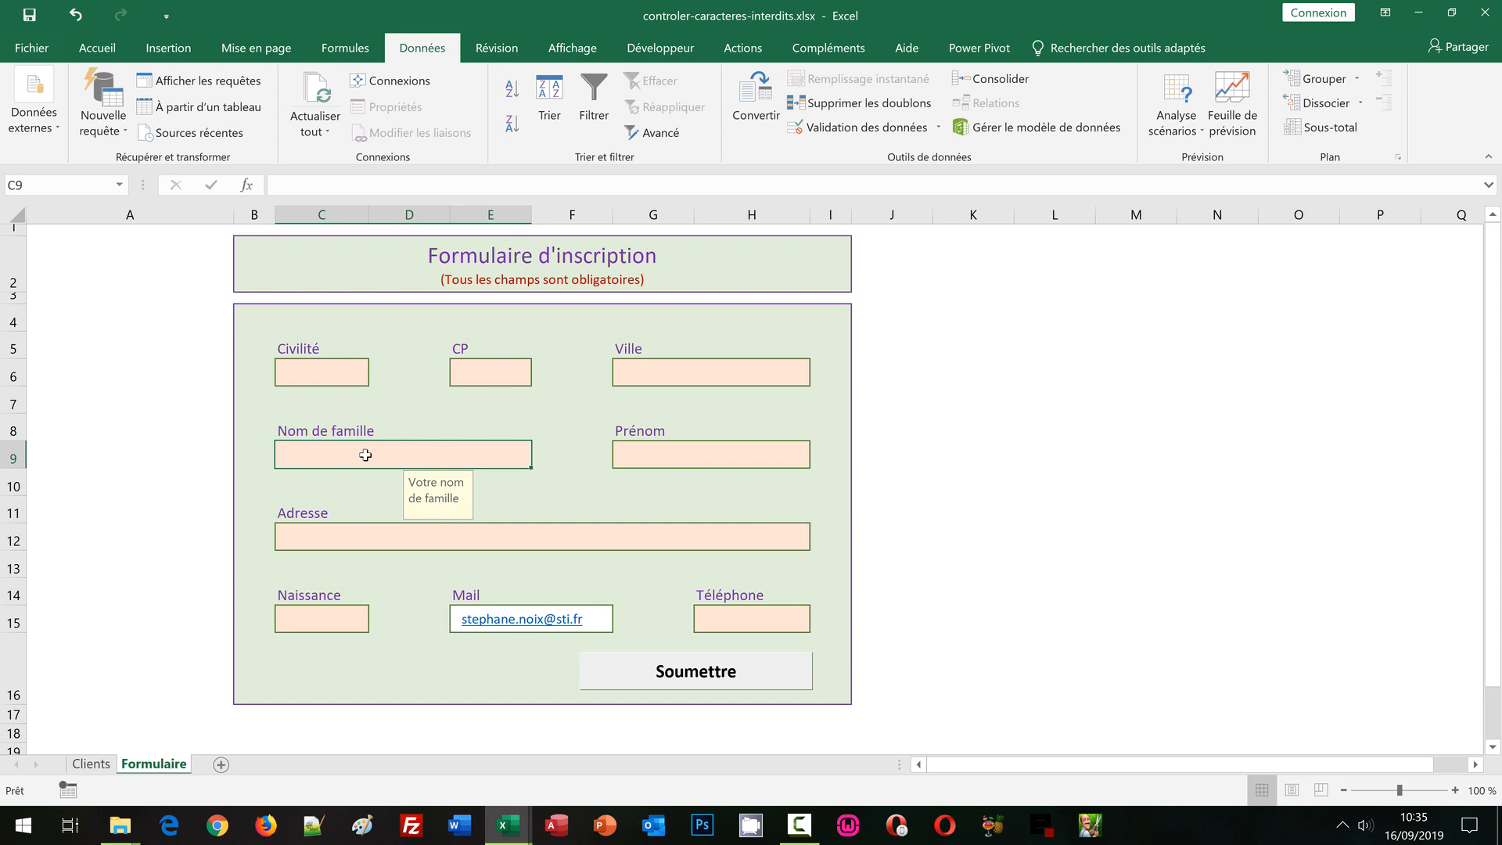
# Confirm C9 rejects the lowercase surname 'noix', then enter 'NOIX' in uppercase so it is accepted
pyautogui.write('noi')
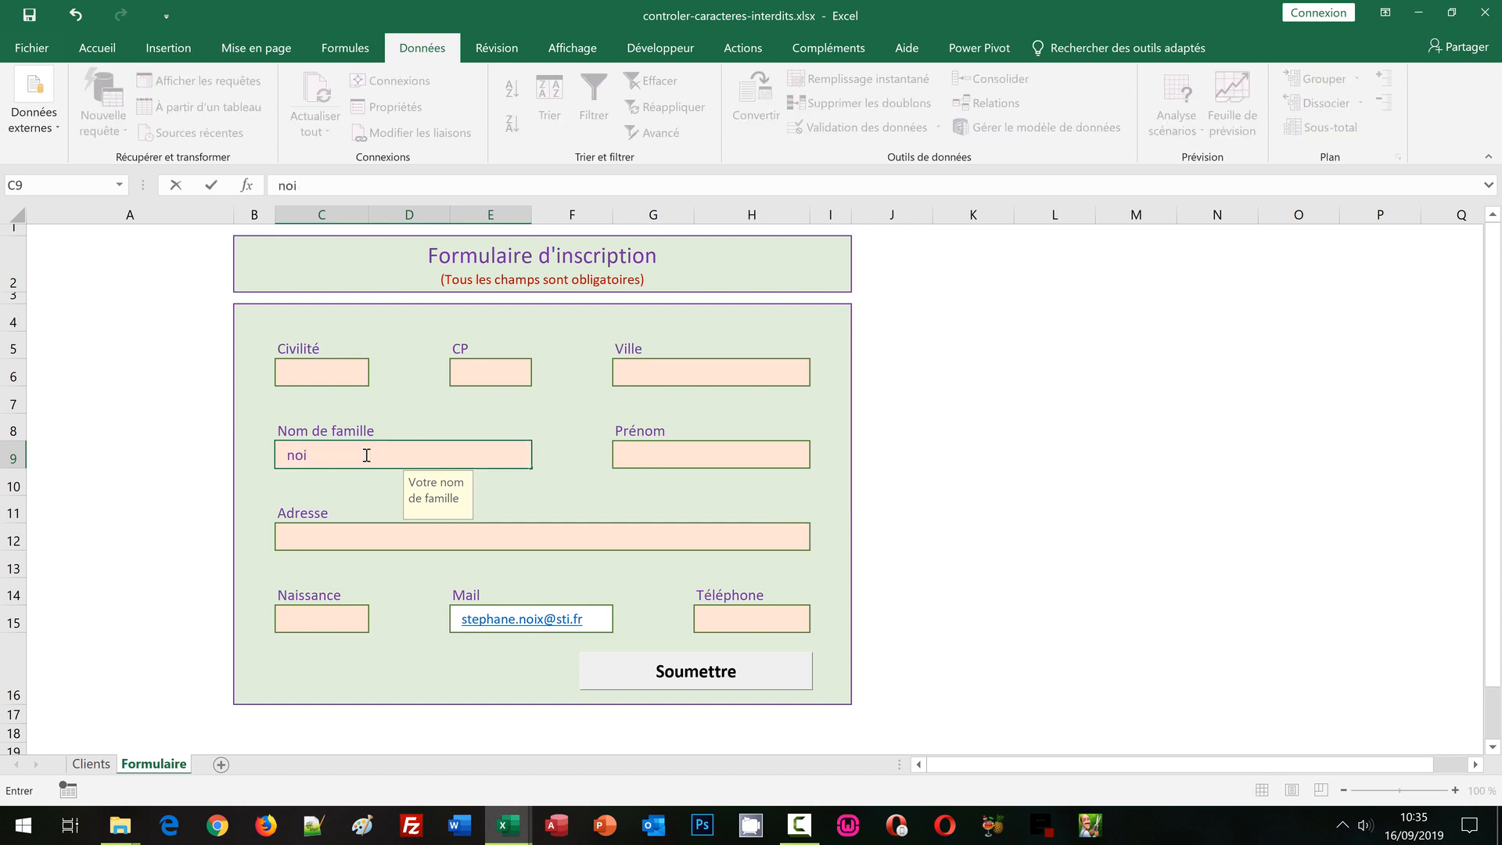
pyautogui.write('x')
pyautogui.press('Return')
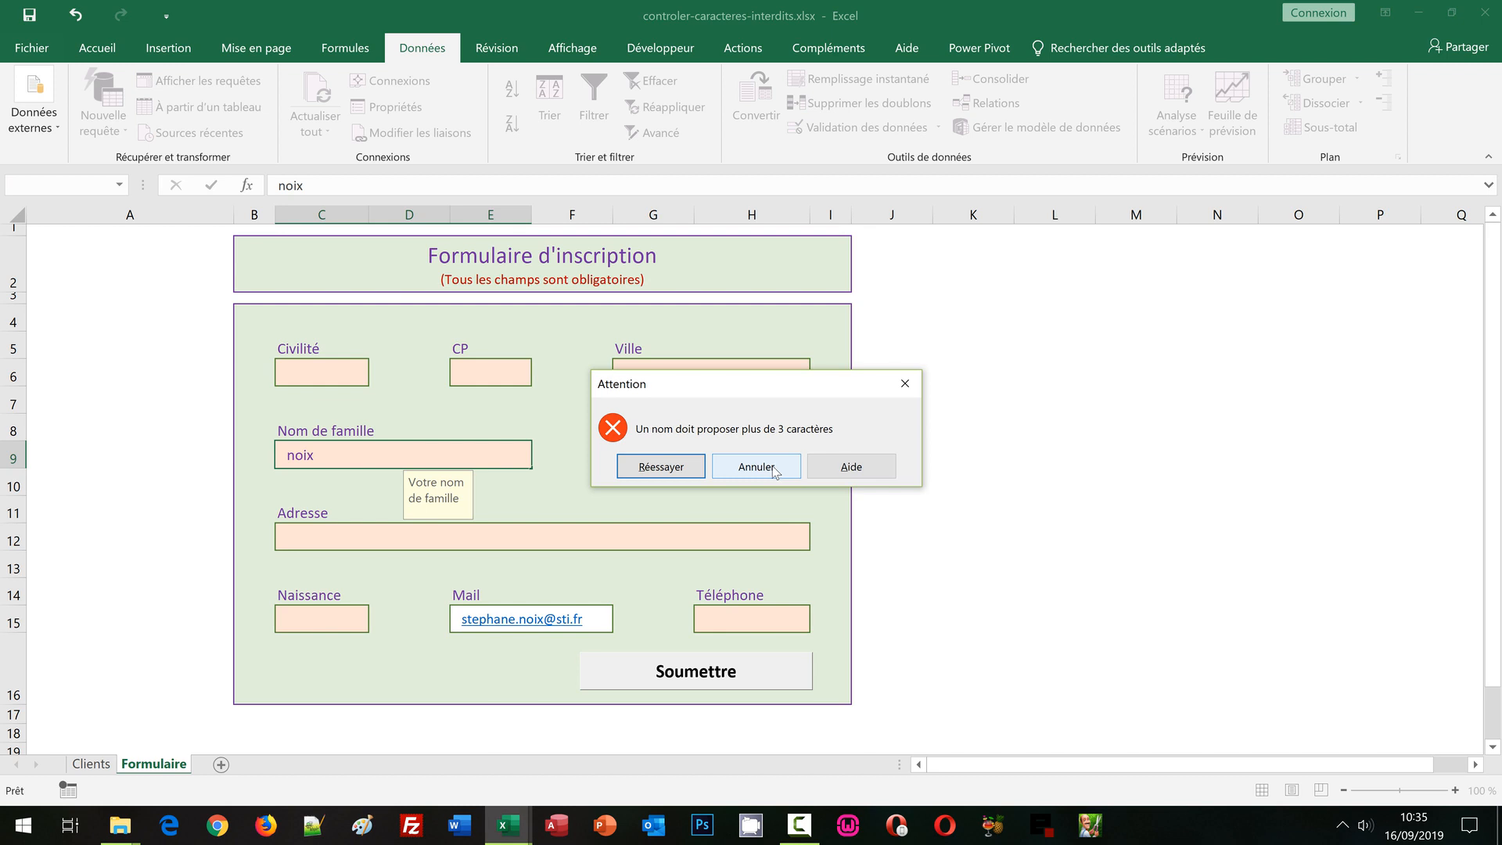
pyautogui.click(773, 468)
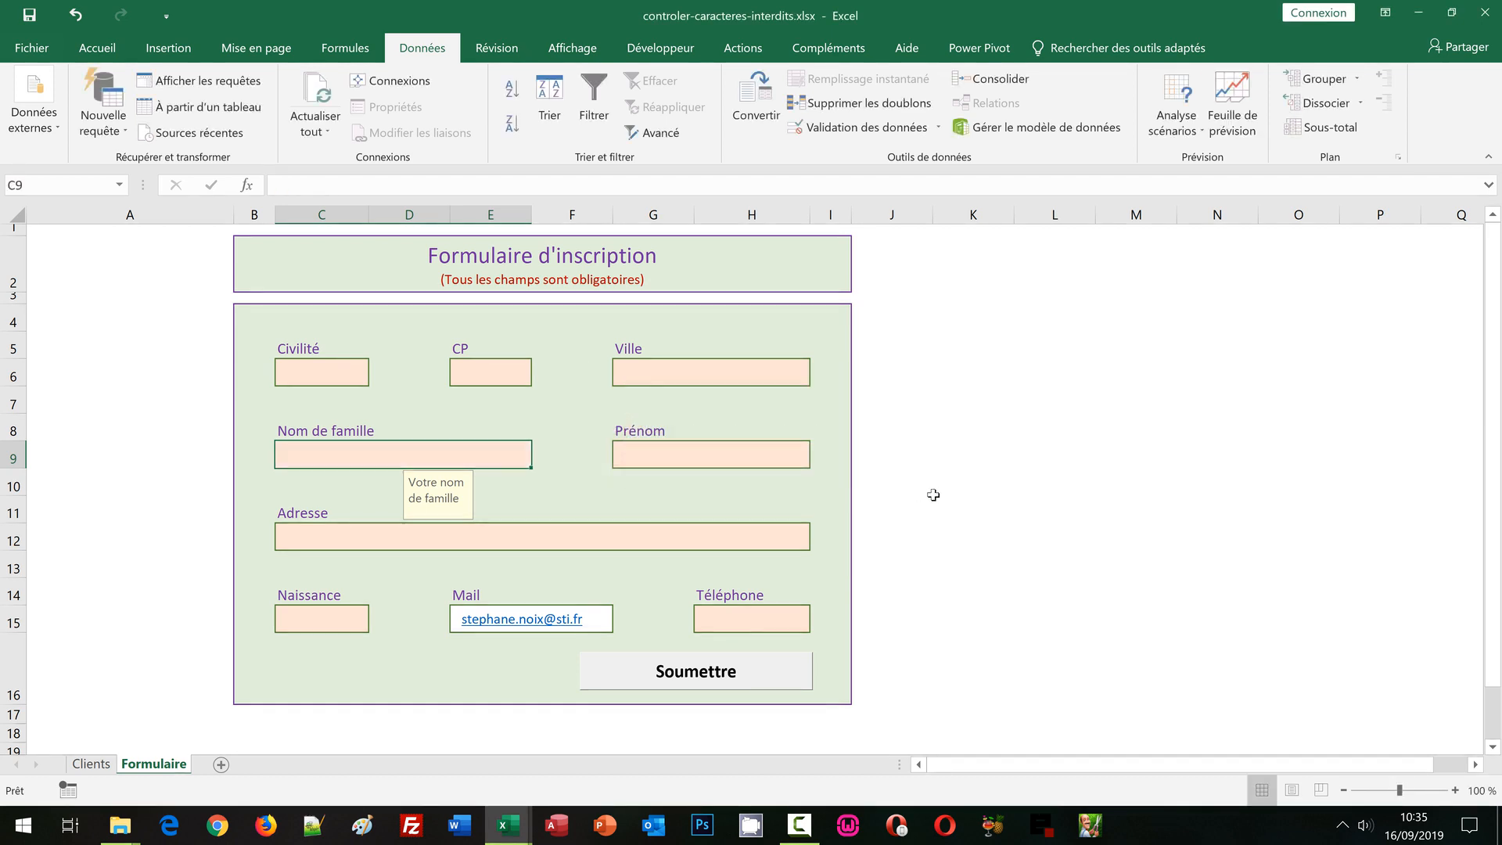
pyautogui.write('NOIX')
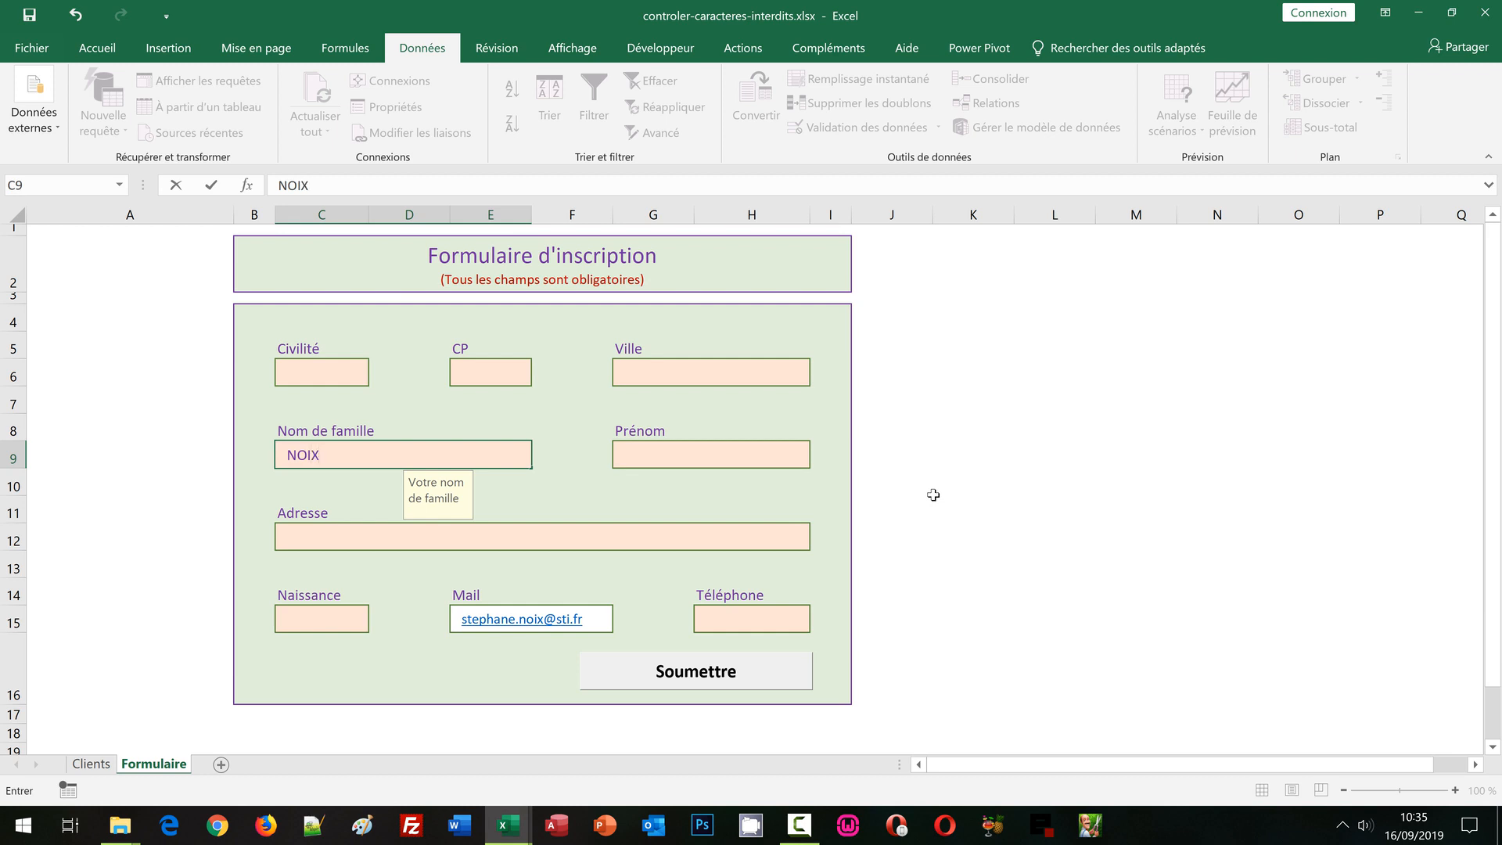
pyautogui.press('Return')
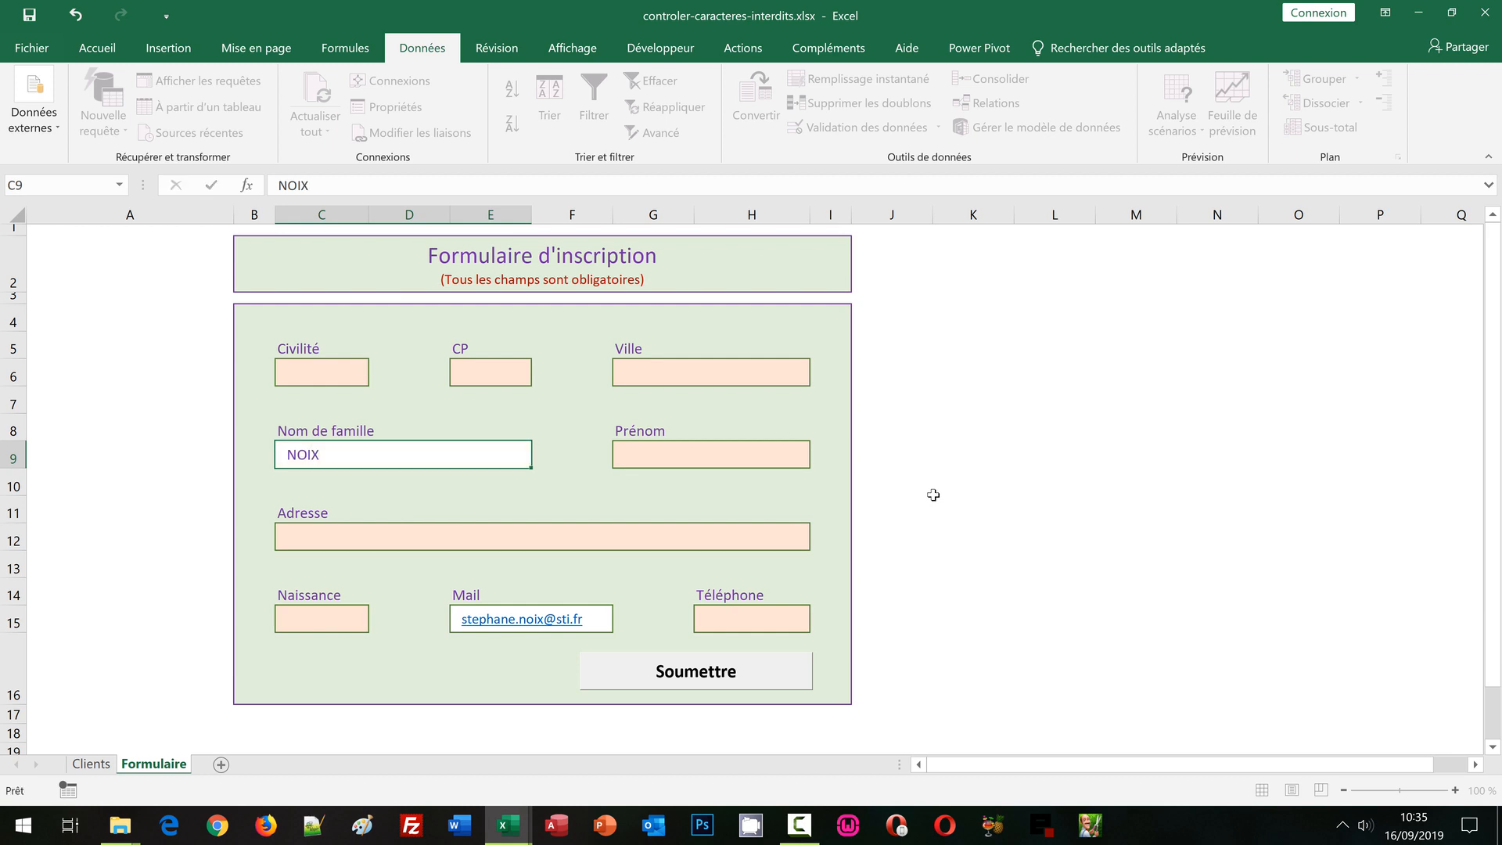